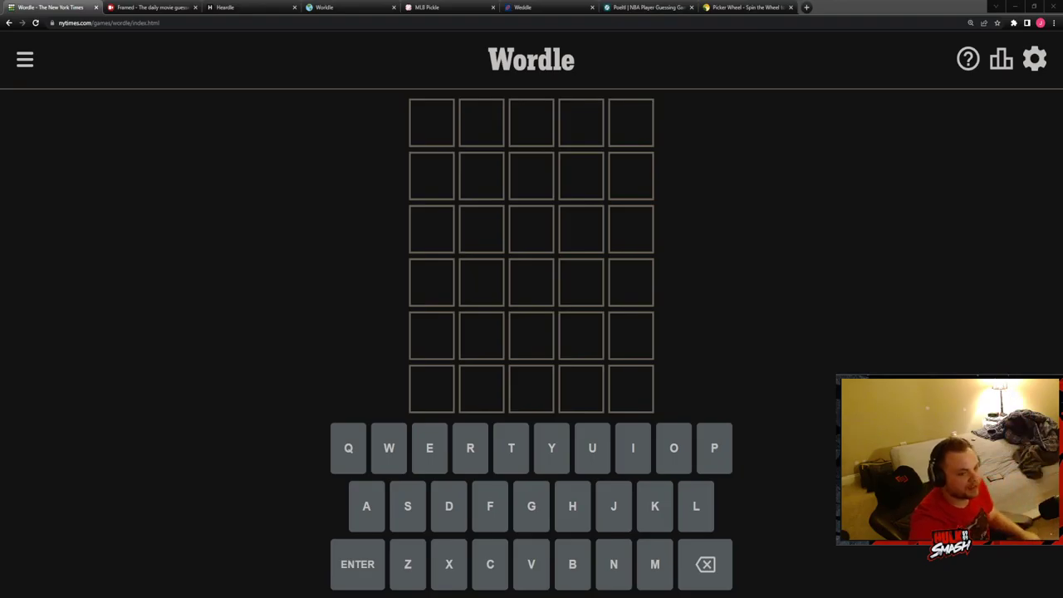
type("rout")
Step: Enter ROUTE and CHAIN as the first two Wordle guesses
left_click(429, 453)
left_click(357, 573)
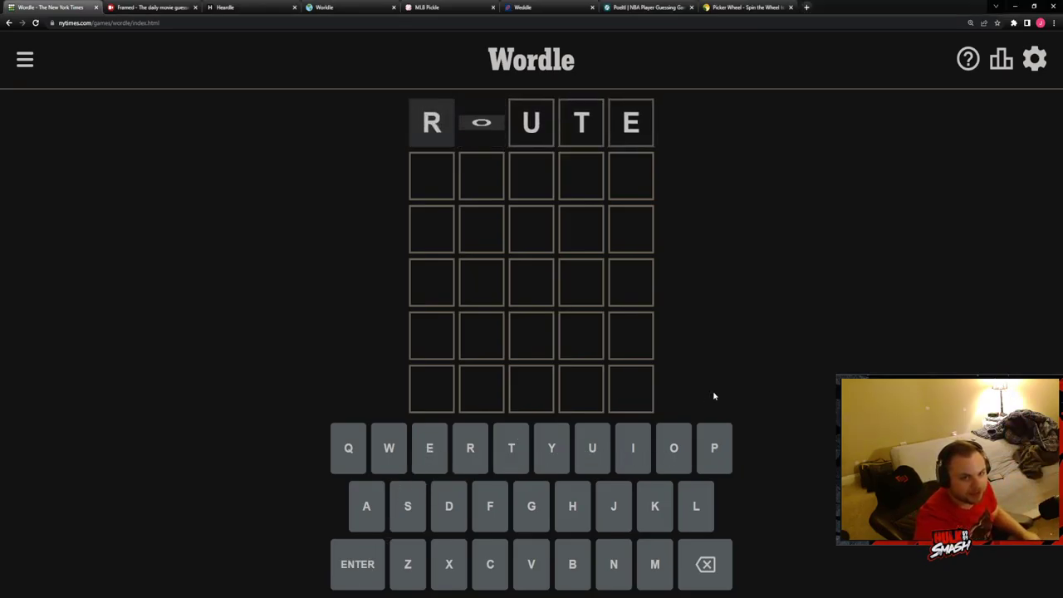
left_click(489, 568)
left_click(581, 515)
left_click(356, 512)
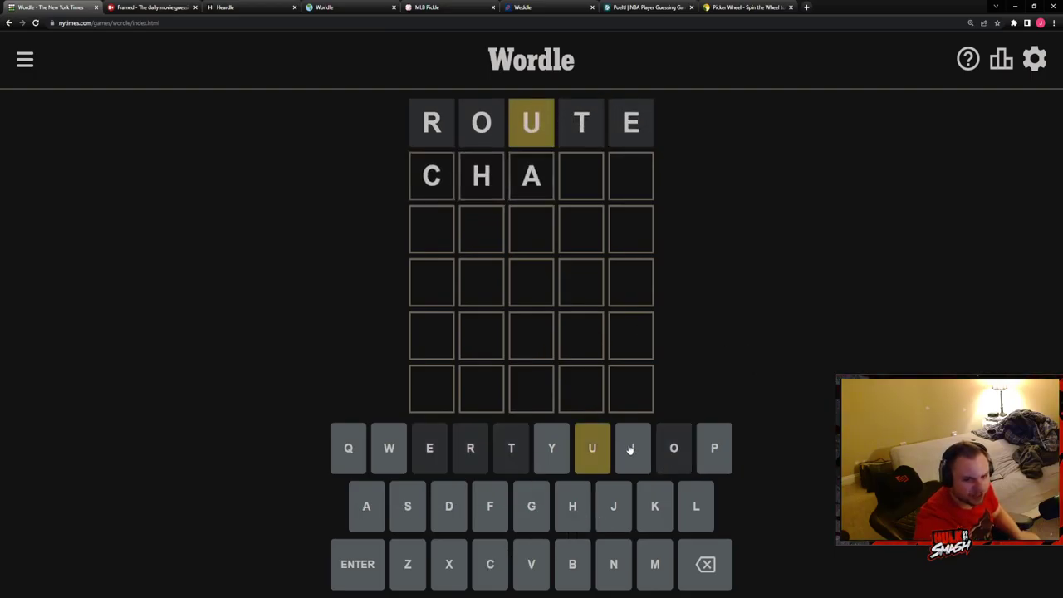
left_click(631, 449)
left_click(614, 565)
left_click(353, 574)
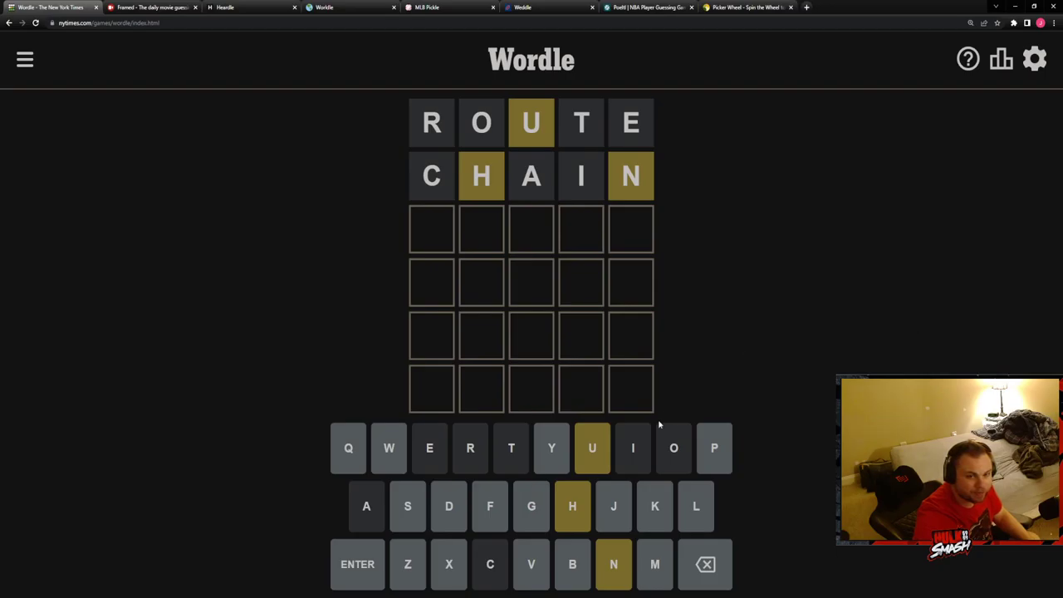
Step: Try HUNNY as the third guess and delete letters after it is rejected
left_click(572, 506)
left_click(593, 448)
left_click(613, 565)
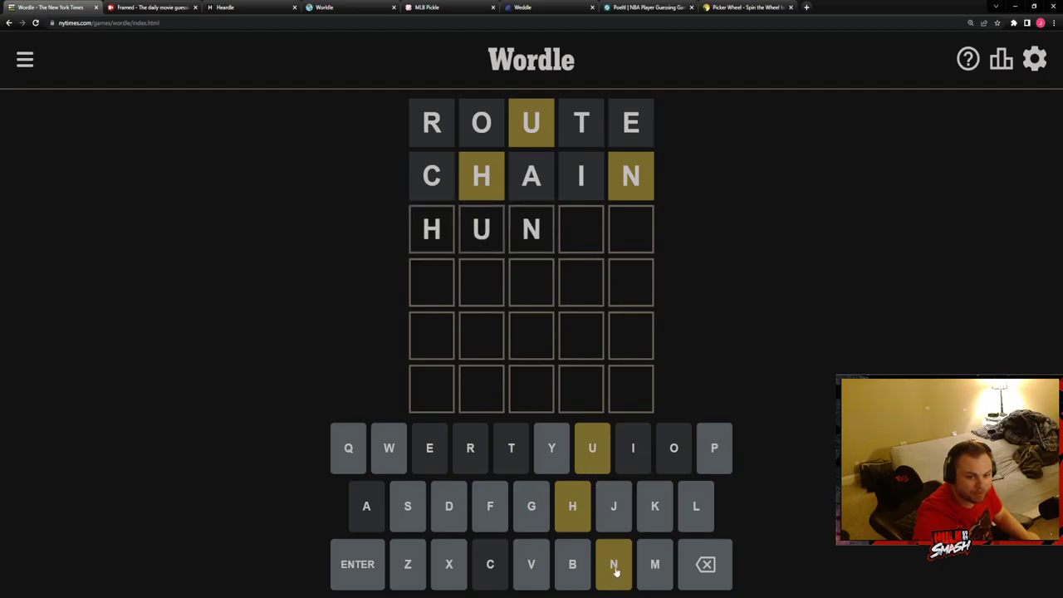
left_click(550, 448)
left_click(368, 558)
left_click(707, 565)
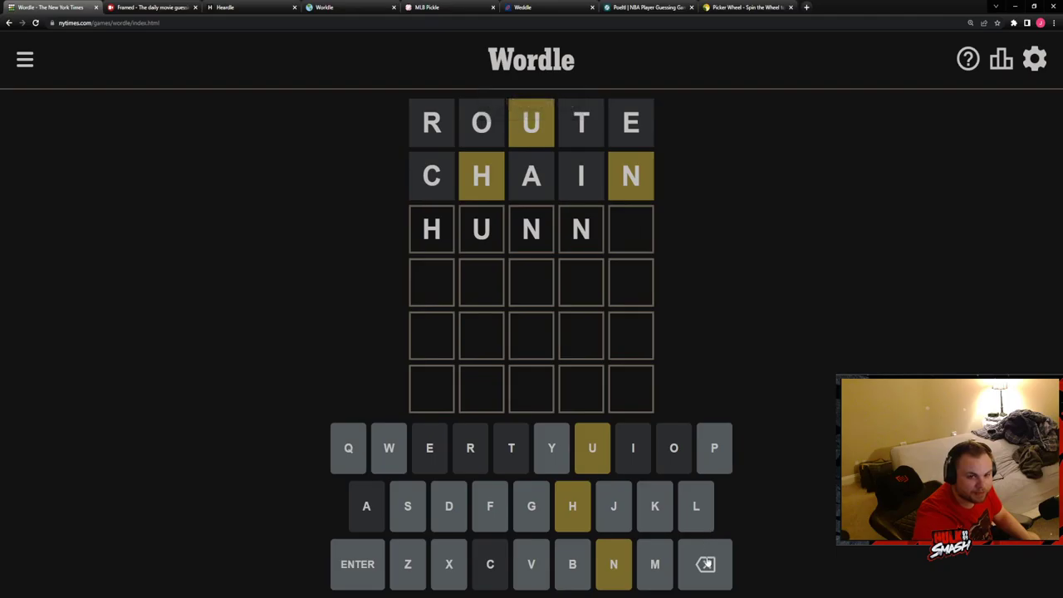
left_click(707, 565)
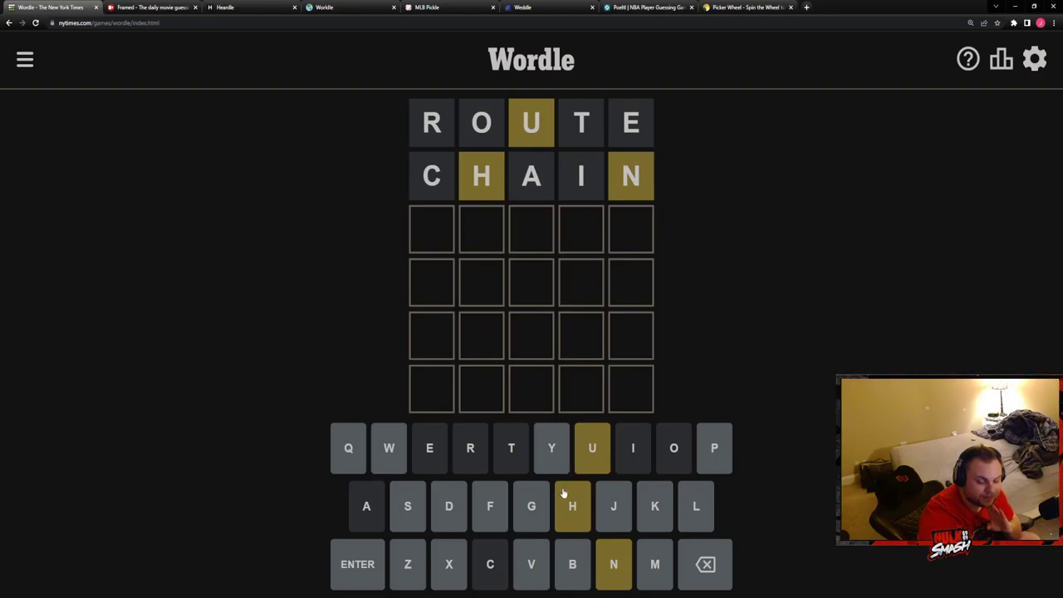
Step: Enter LUNCH as the third guess
left_click(694, 506)
left_click(581, 449)
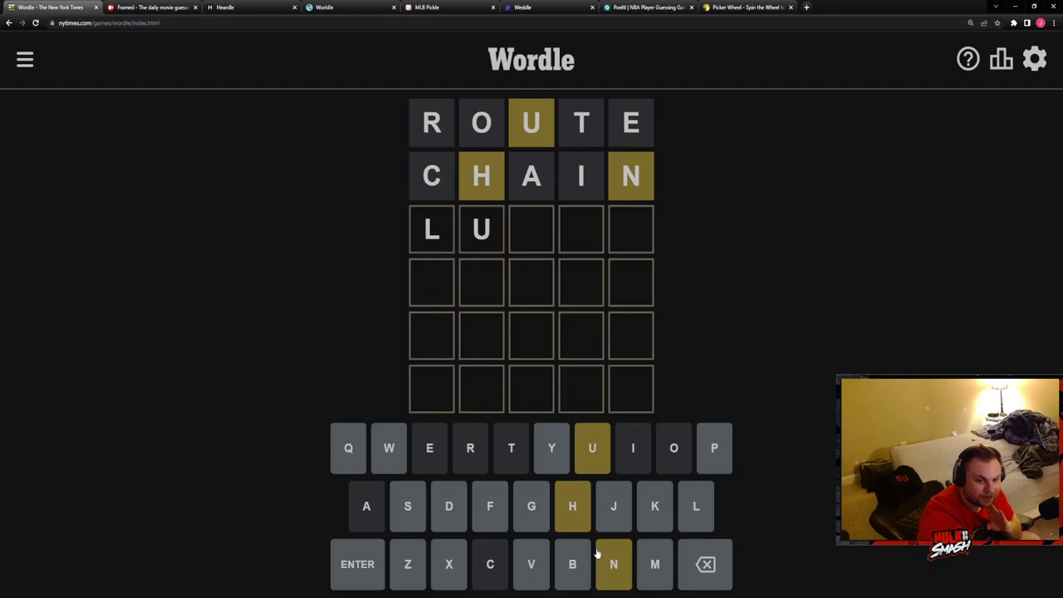
left_click(611, 565)
left_click(491, 565)
left_click(572, 506)
left_click(376, 563)
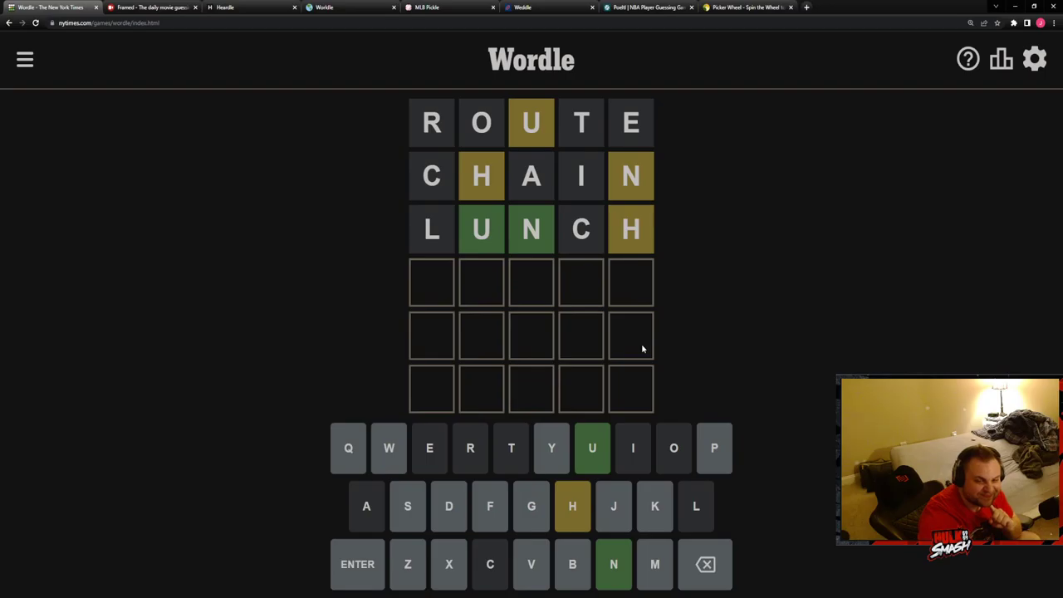
Step: Solve the puzzle with HUNKY and dismiss the statistics summary
left_click(565, 517)
left_click(588, 459)
left_click(615, 560)
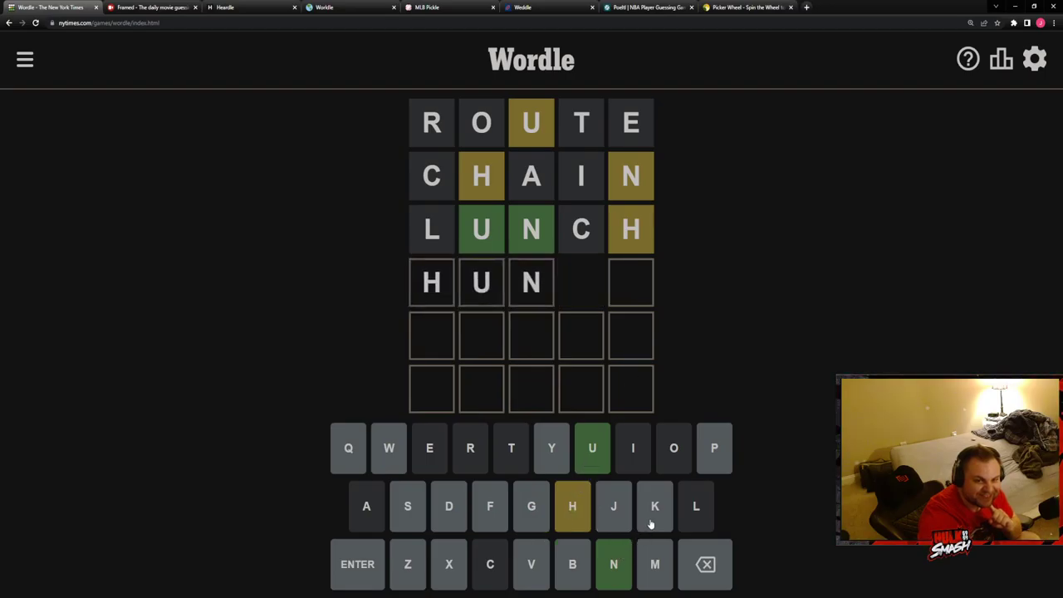
left_click(653, 522)
left_click(551, 467)
left_click(345, 573)
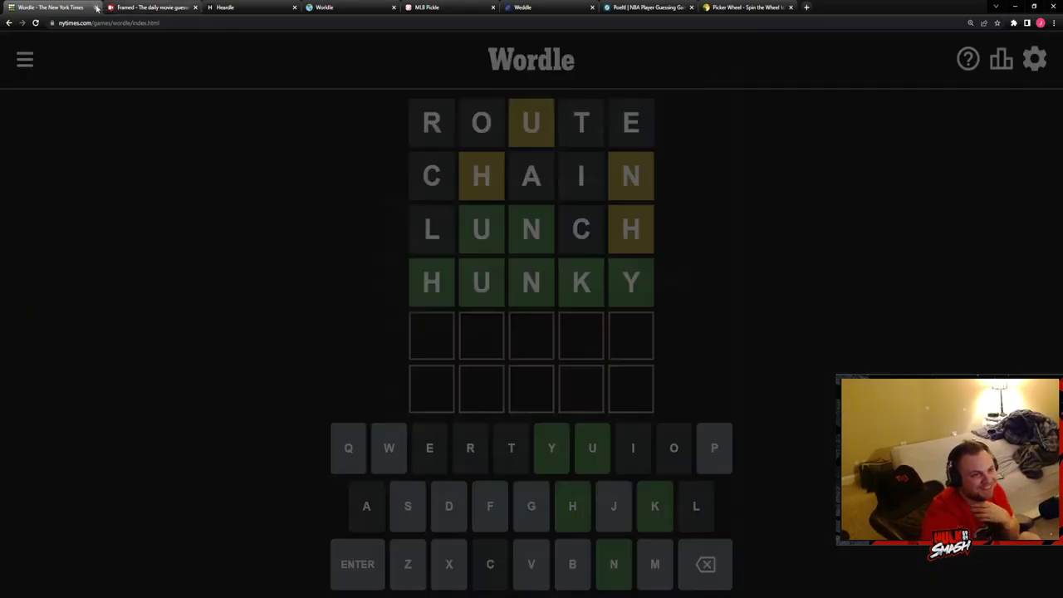
left_click(706, 55)
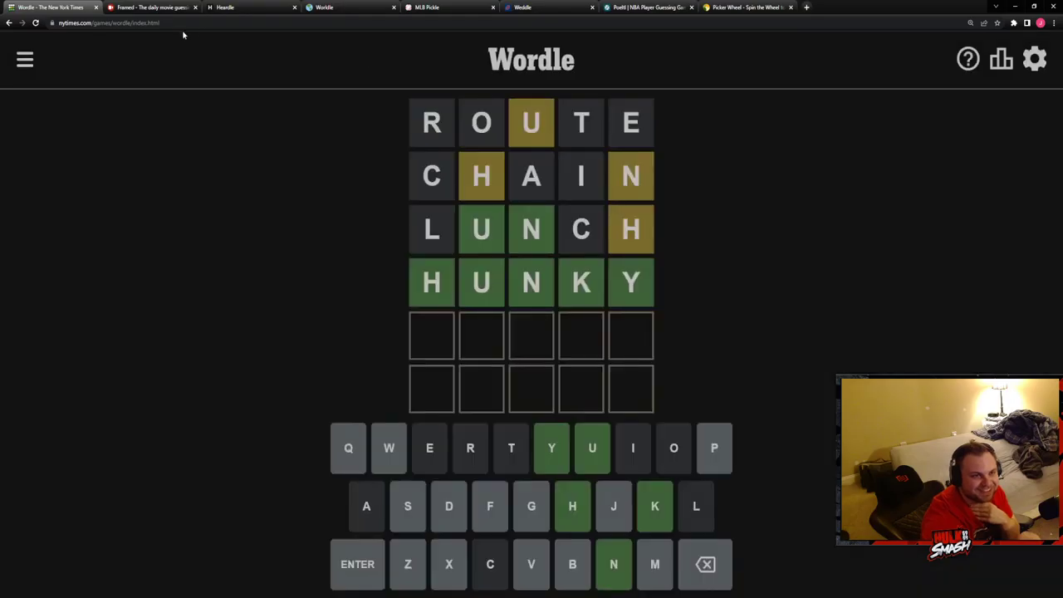
Step: Close Wordle and guess The King's Speech from Framed's first still
left_click(97, 8)
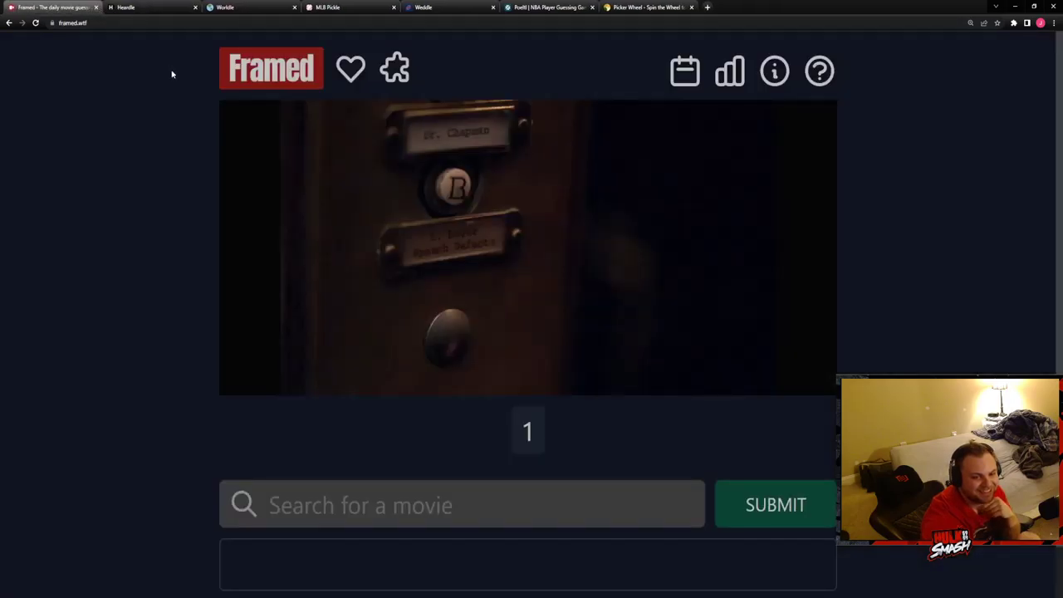
left_click(490, 515)
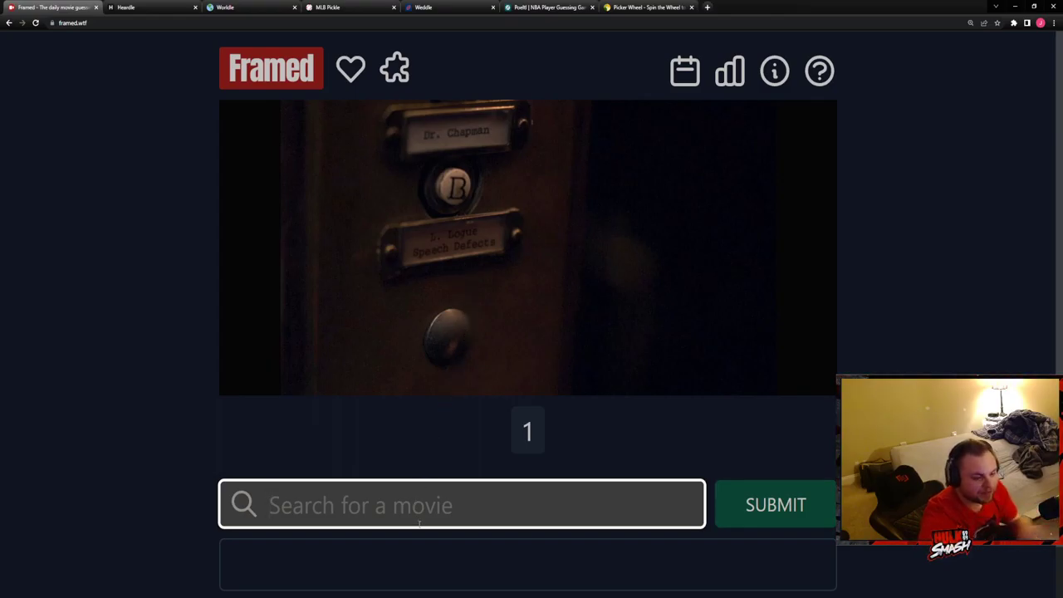
type("the kin")
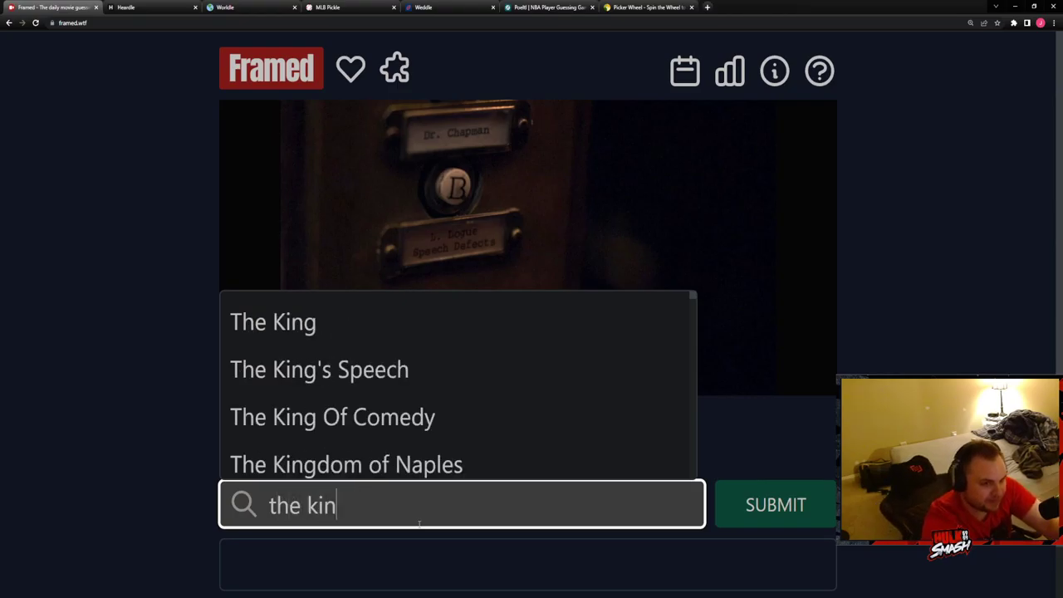
left_click(408, 371)
left_click(786, 513)
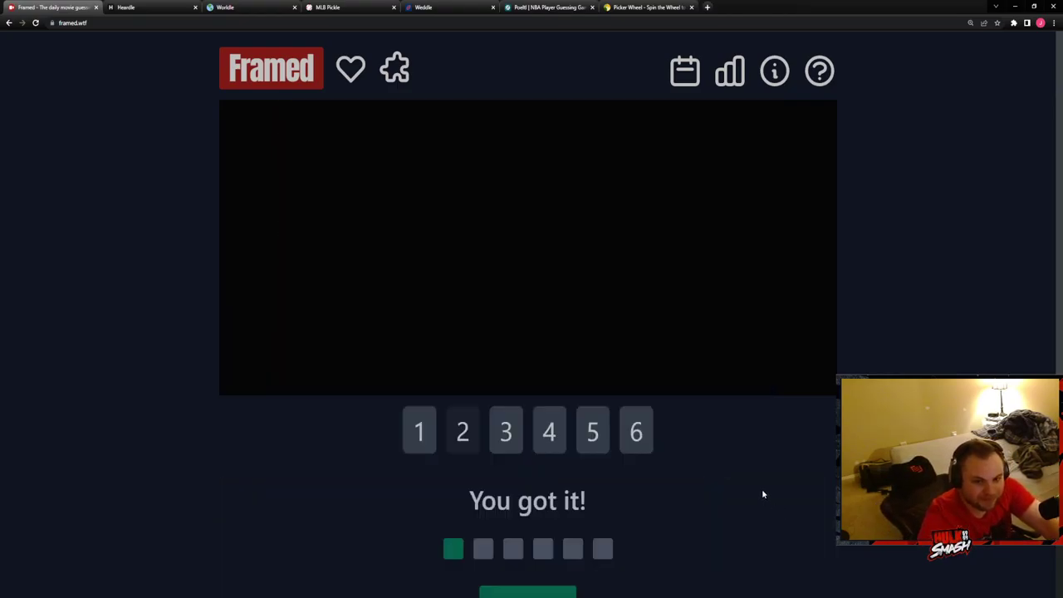
Step: View the third through sixth movie stills
left_click(513, 434)
left_click(547, 433)
left_click(598, 433)
left_click(633, 438)
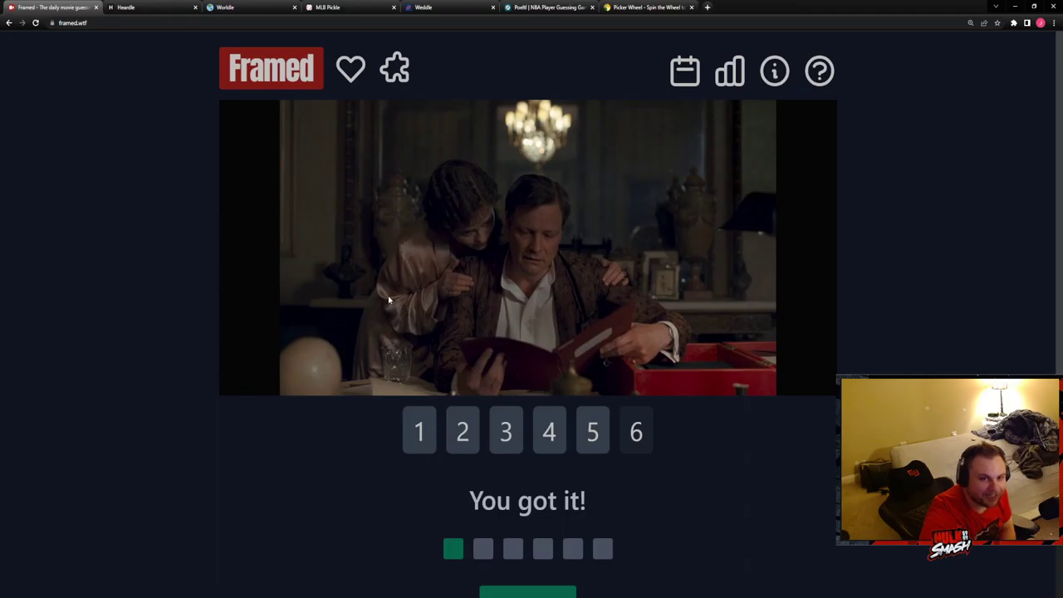
Step: Close Framed, play Heardle's snippet, guess Cream's Sunshine Of Your Love, then close Heardle
left_click(97, 8)
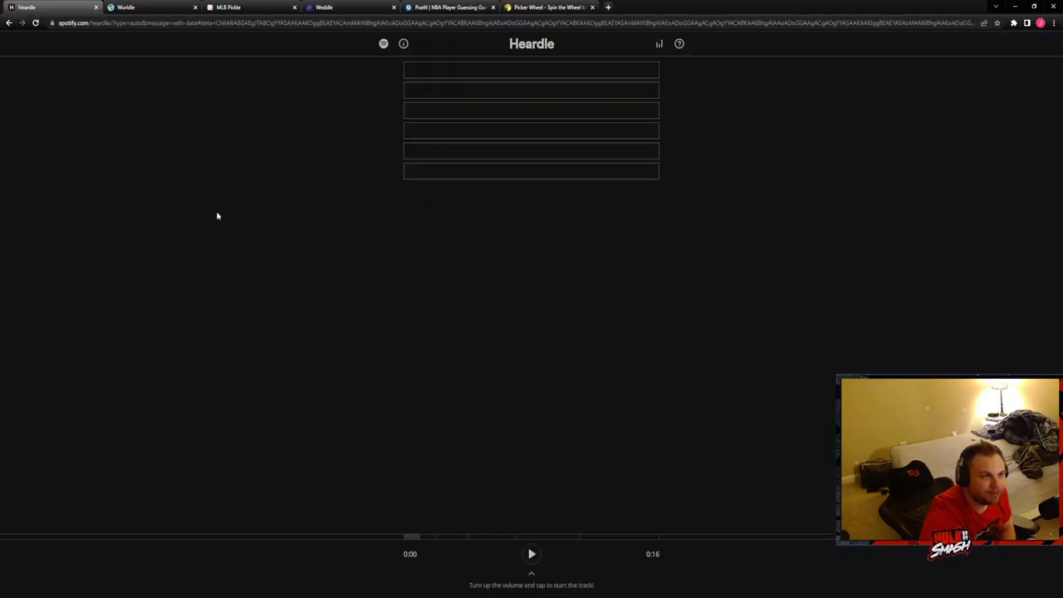
left_click(532, 555)
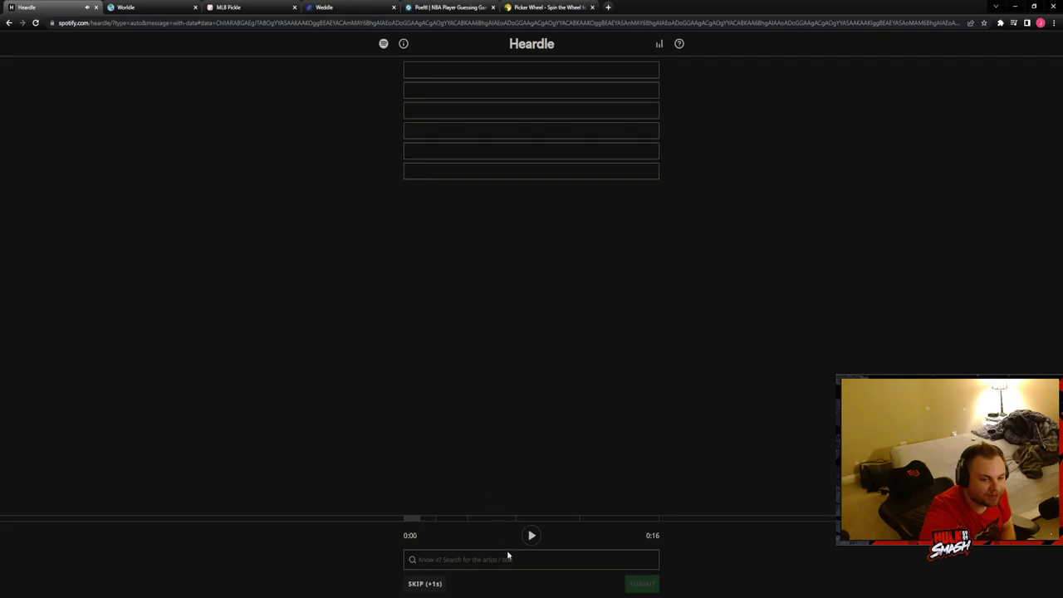
type("s")
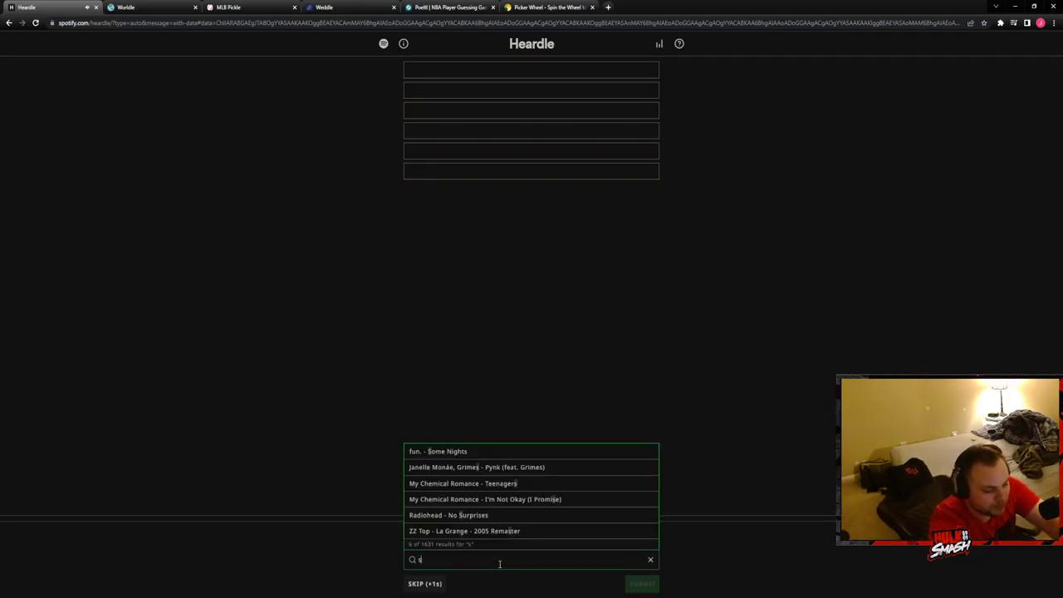
type("moke")
key("BackSpace")
key("BackSpace")
key("BackSpace")
key("BackSpace")
type("cre")
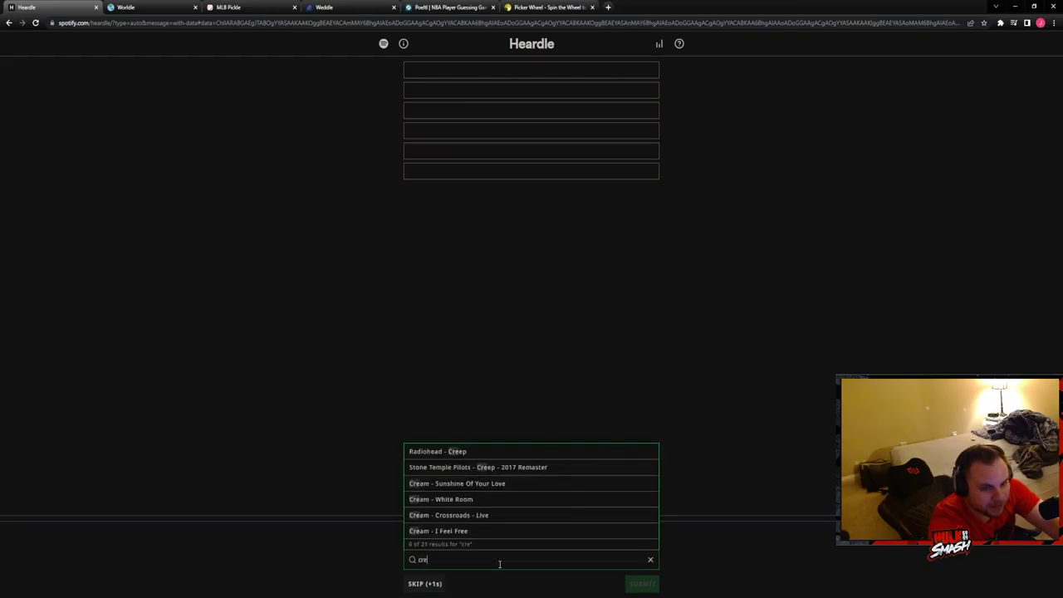
type("am")
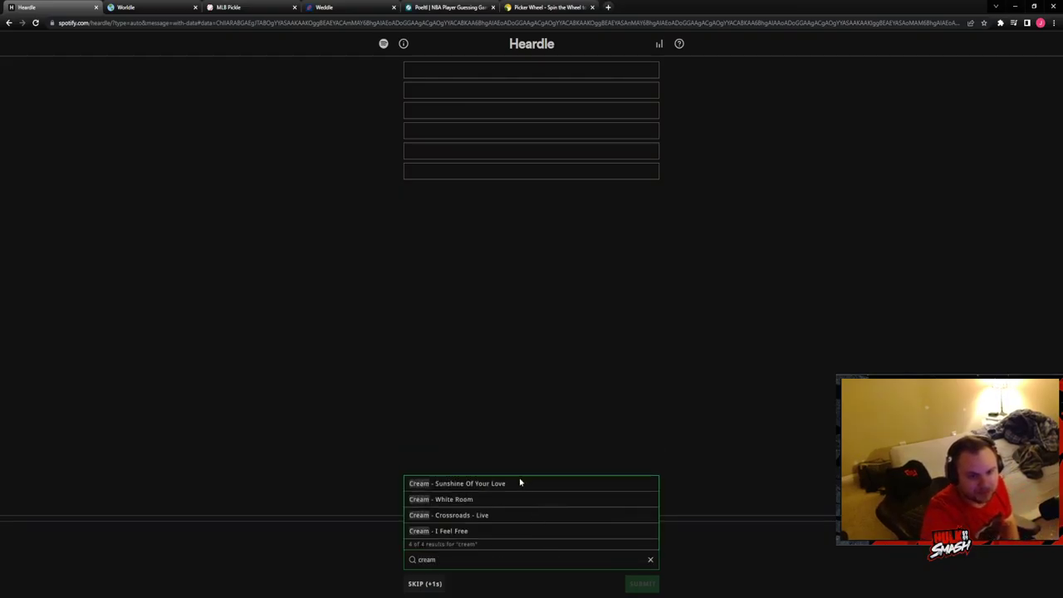
left_click(520, 482)
left_click(638, 585)
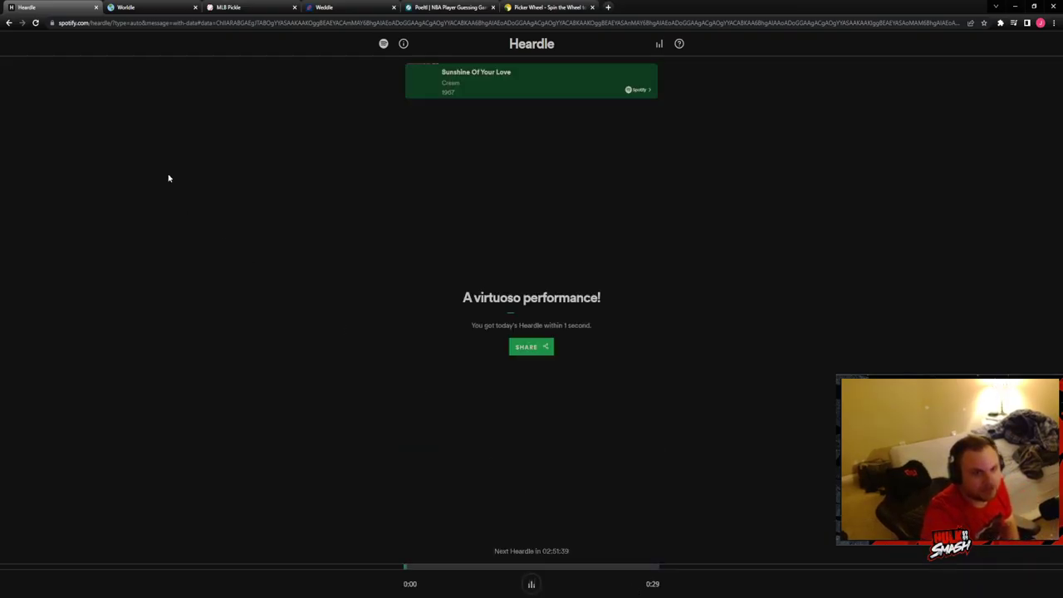
left_click(97, 7)
Step: Guess CZECHIA as the first Worldle country
left_click(503, 475)
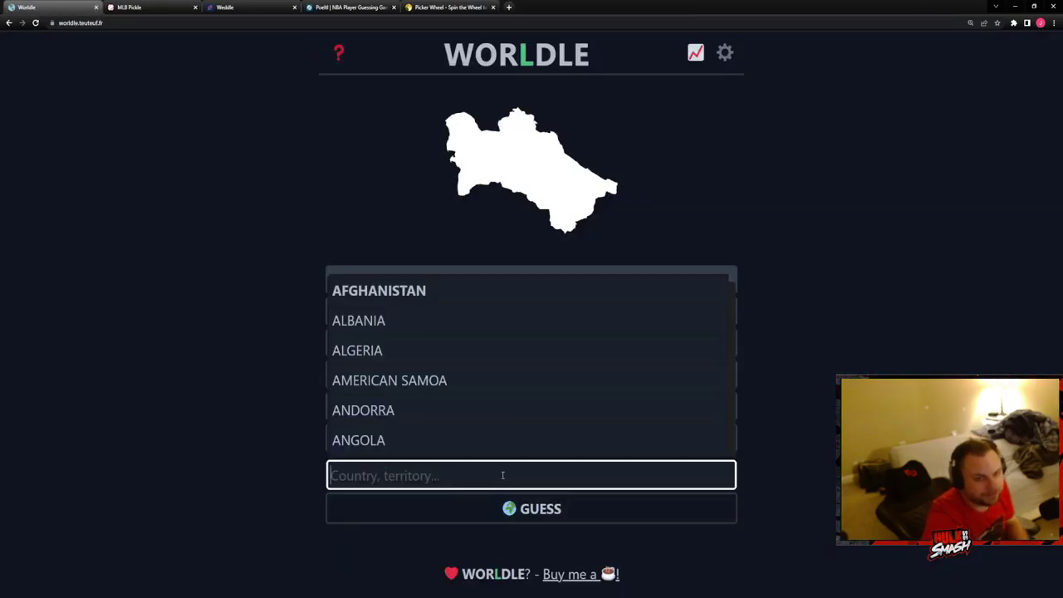
type("cze")
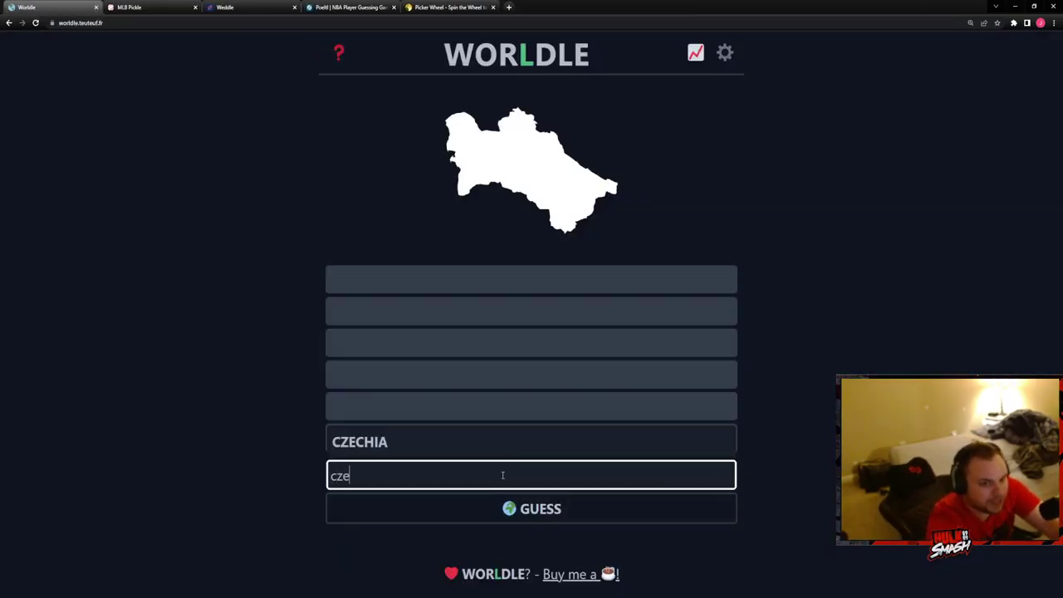
left_click(543, 442)
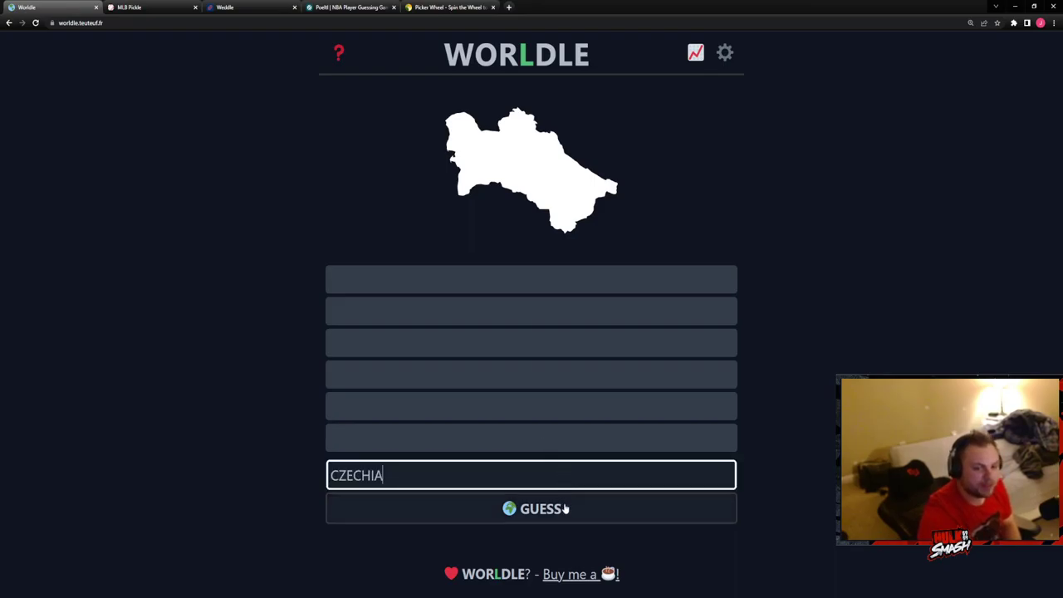
left_click(565, 509)
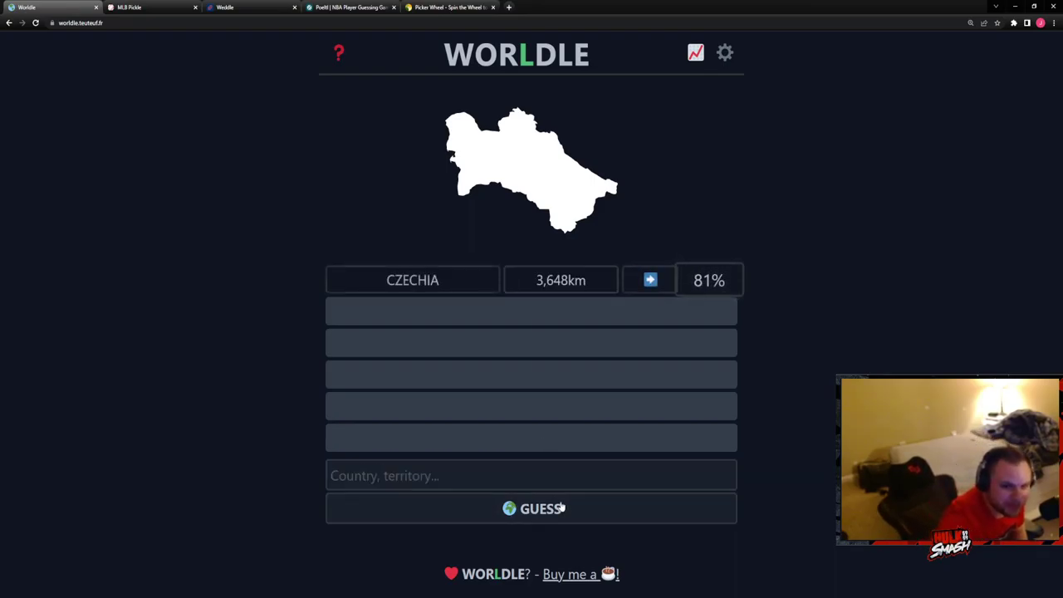
Step: Guess TURKMENISTAN as the second country
left_click(417, 482)
type("turk")
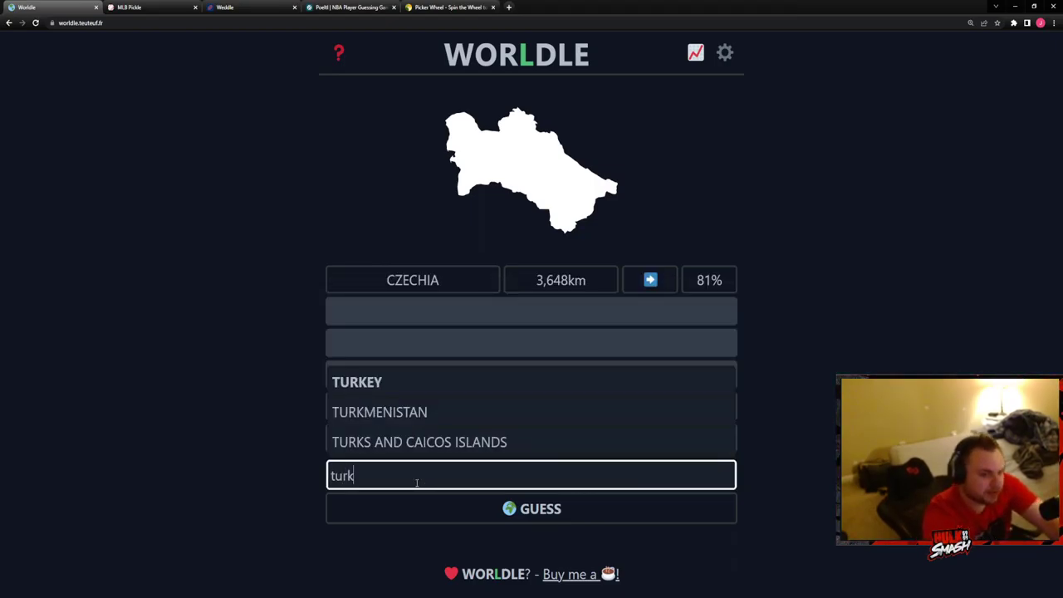
left_click(434, 413)
left_click(524, 515)
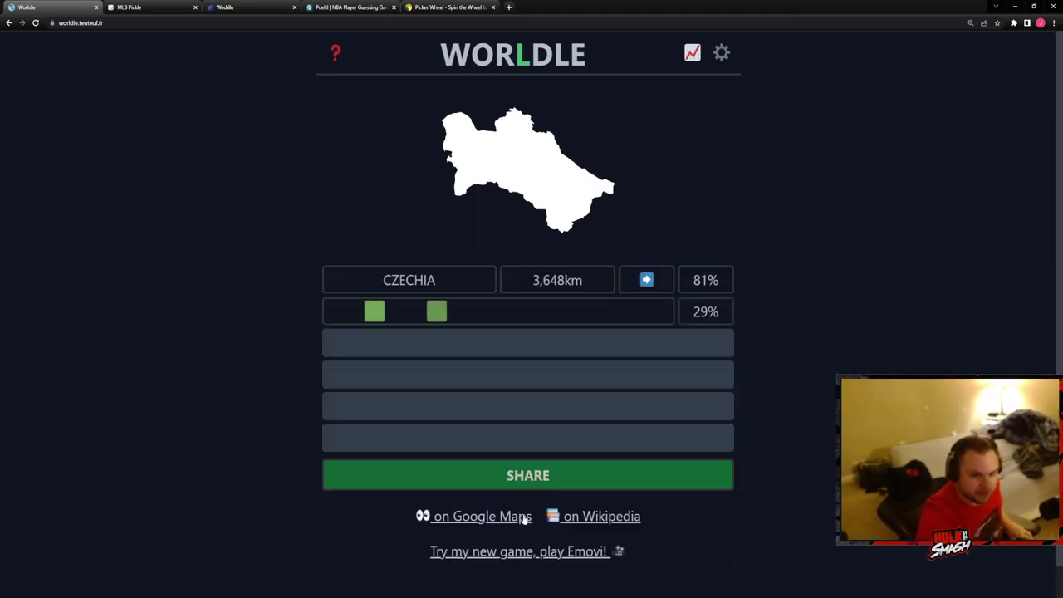
Step: Close Worldle and guess Brandon Woodruff, then Kyle Hendricks, in MLB Pickle
left_click(96, 7)
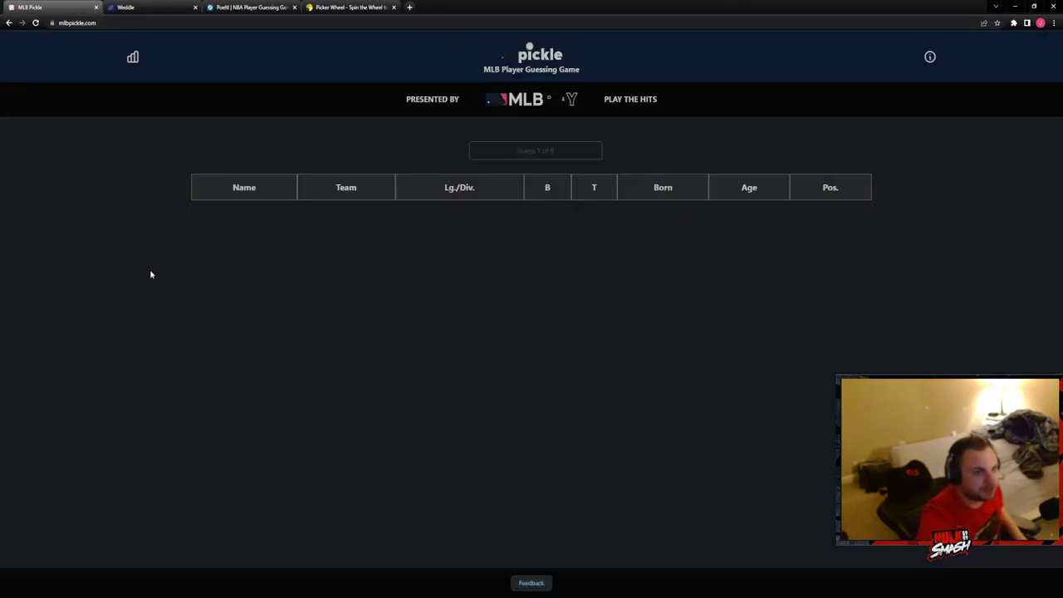
left_click(526, 150)
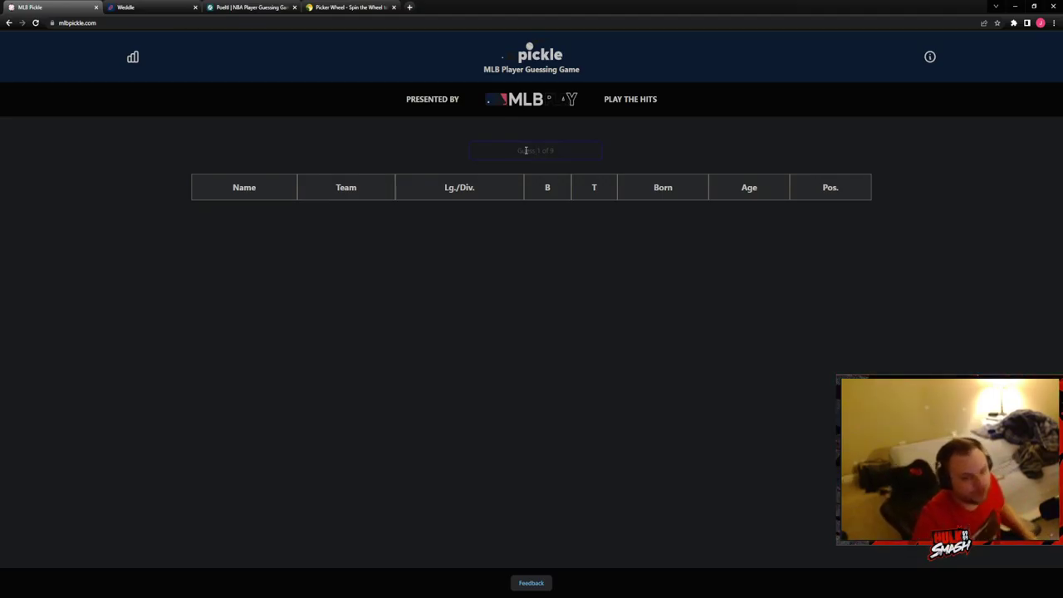
type("woodr")
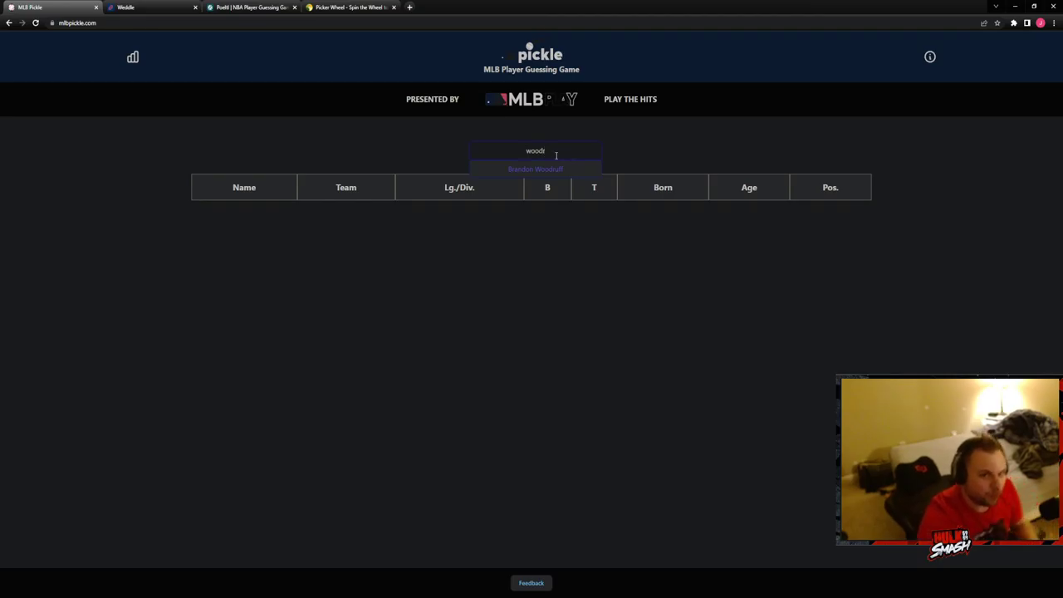
left_click(548, 171)
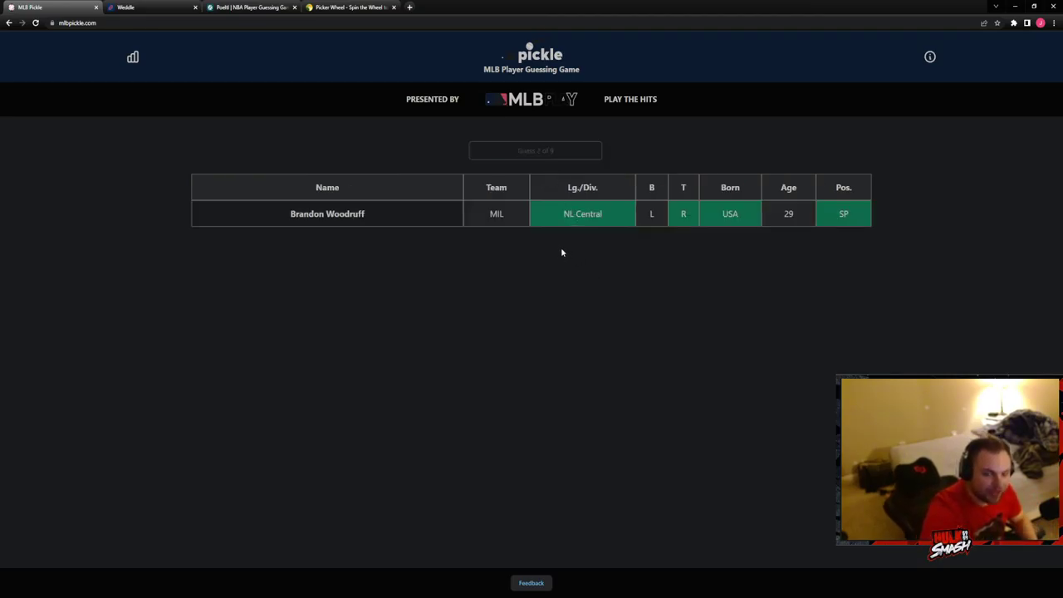
left_click(539, 158)
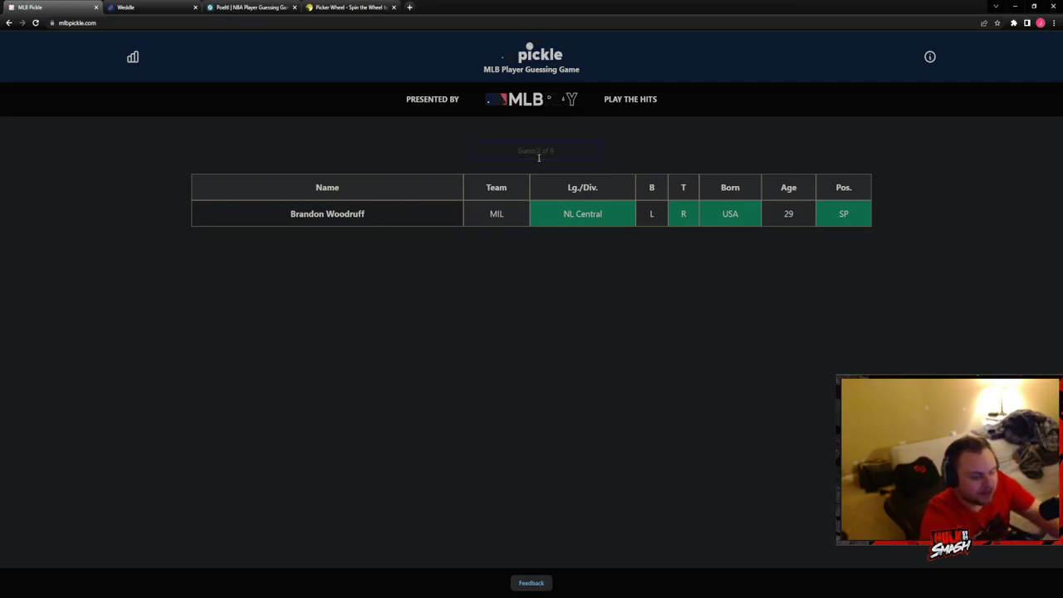
type("her")
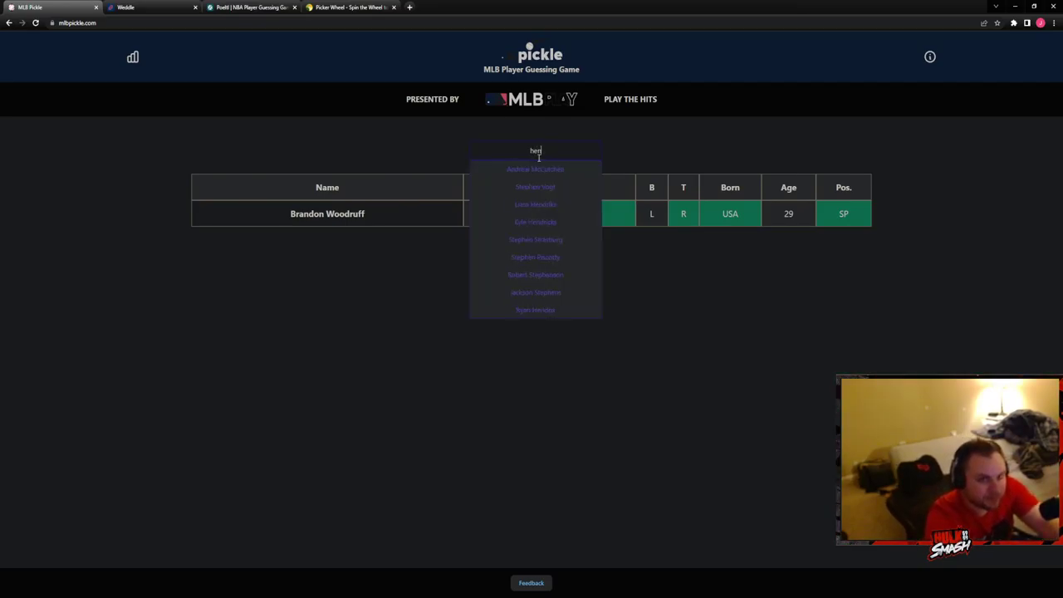
type("d")
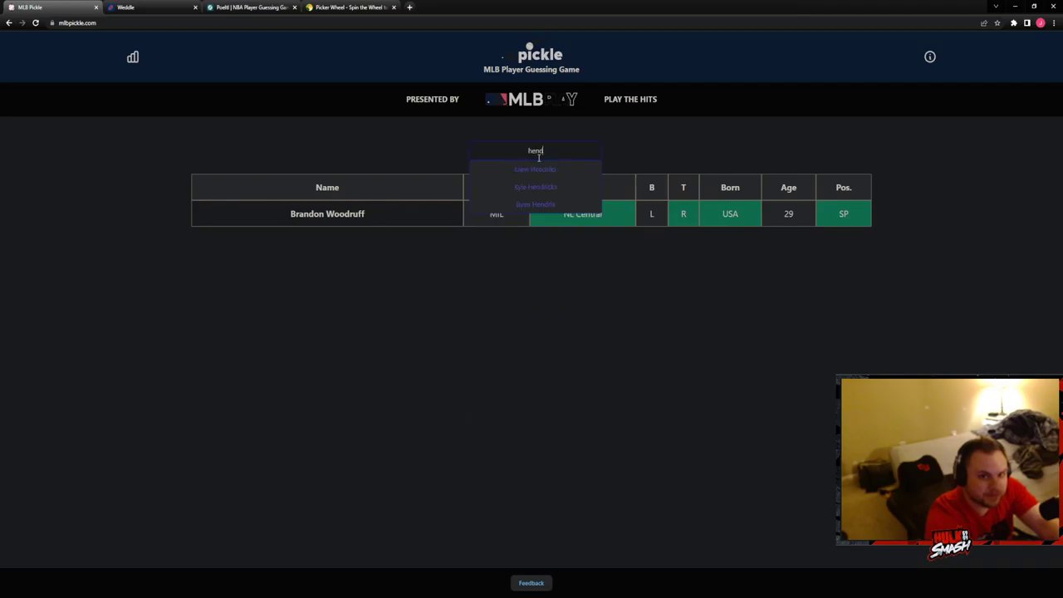
left_click(542, 186)
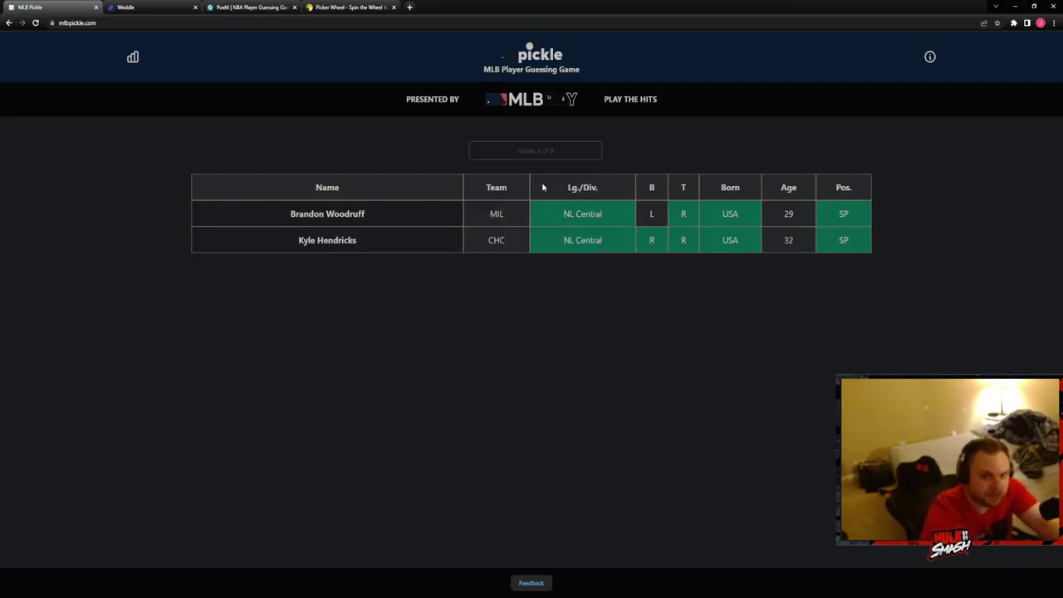
Step: Guess Adam Wainwright, then Mitch Keller
left_click(542, 151)
type("wain")
key("BackSpace")
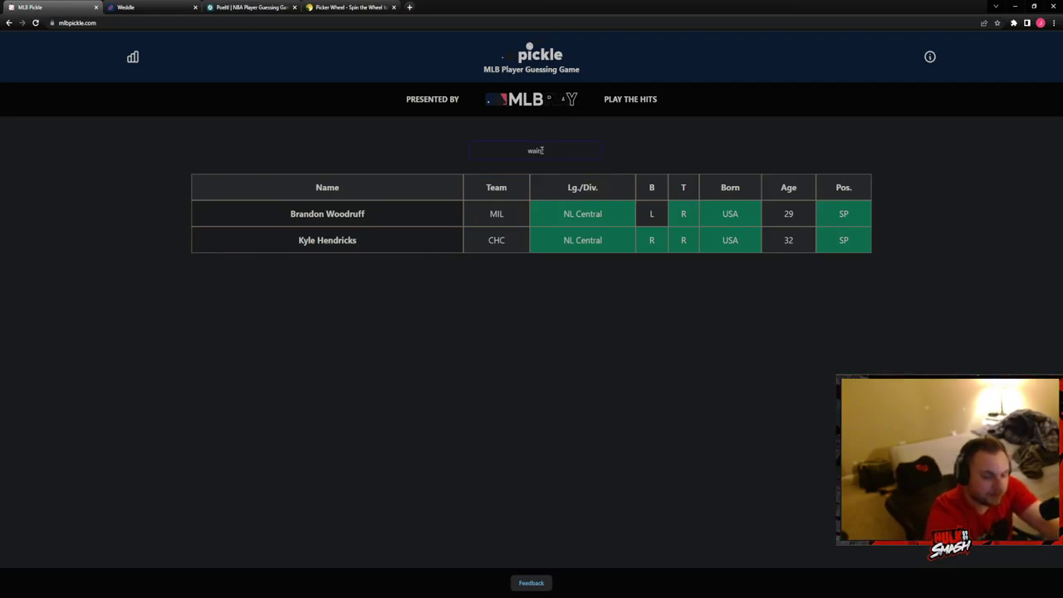
type("n")
left_click(537, 170)
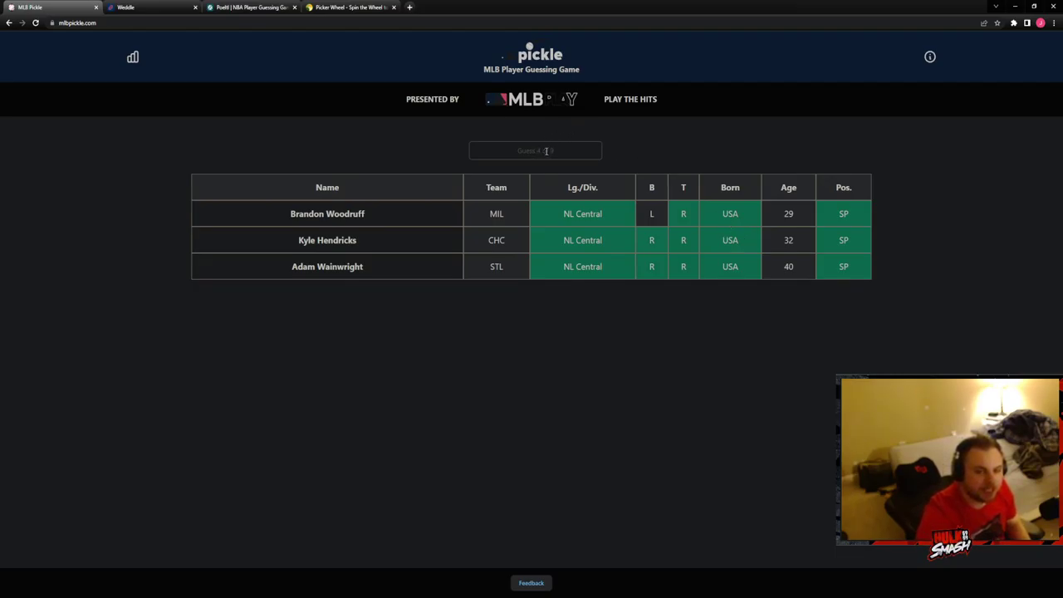
left_click(546, 150)
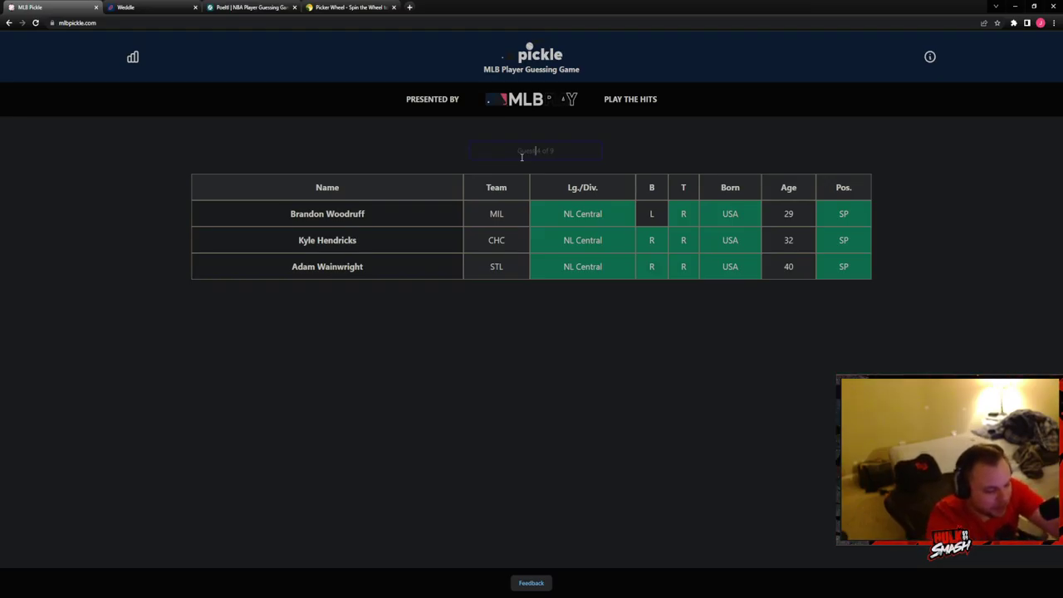
type("mitch")
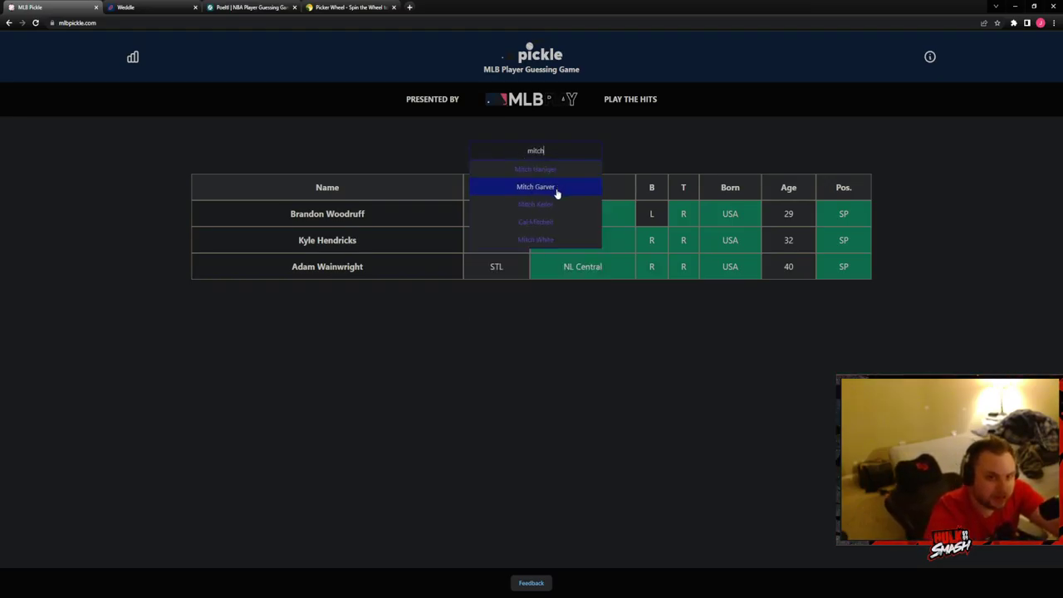
left_click(557, 190)
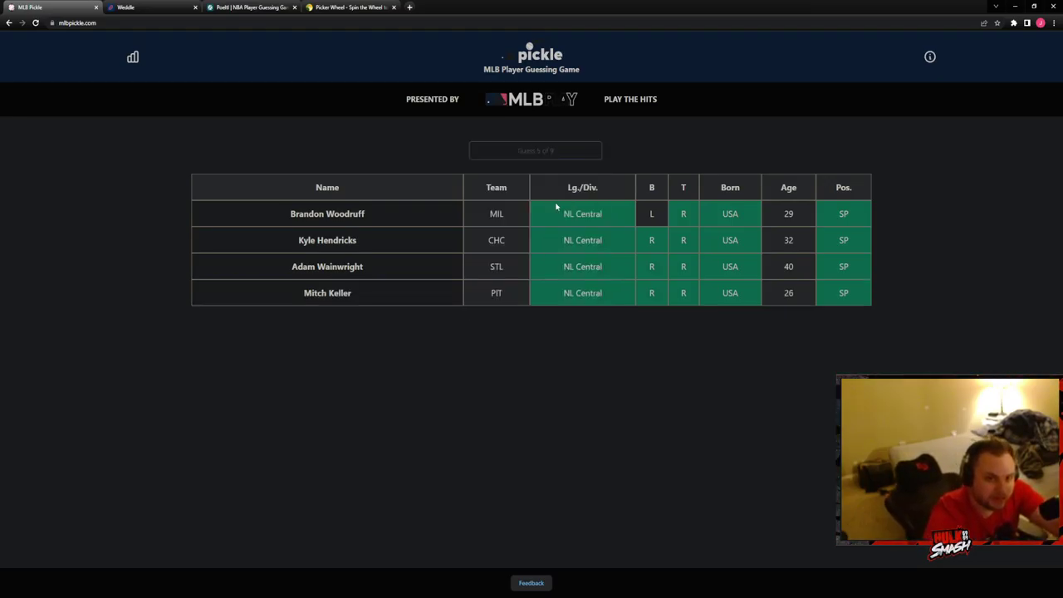
Step: Guess Tyler Mahle, then Hunter Greene to solve the puzzle
left_click(550, 149)
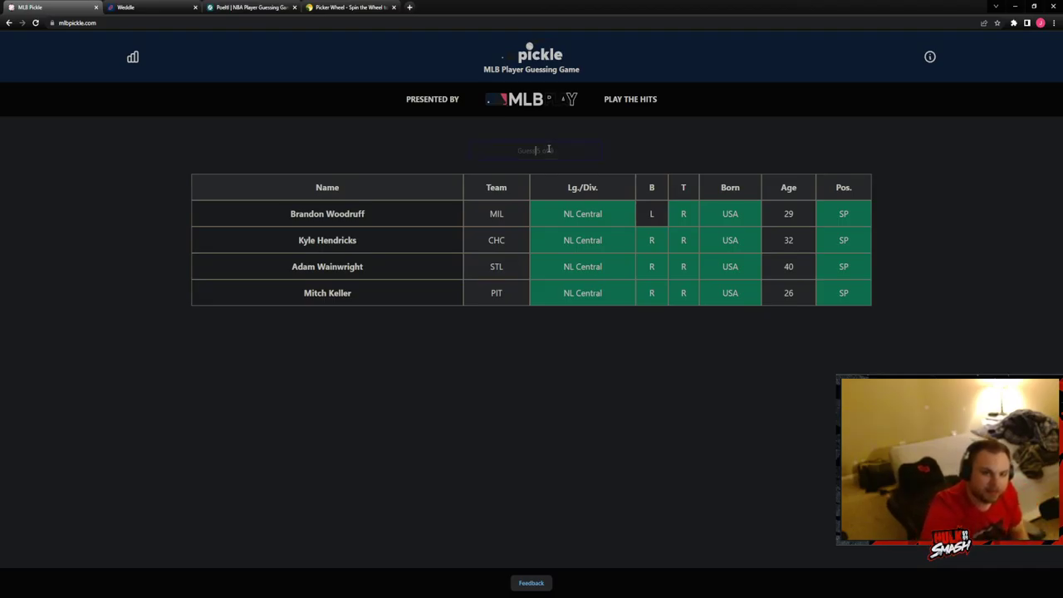
type("ma")
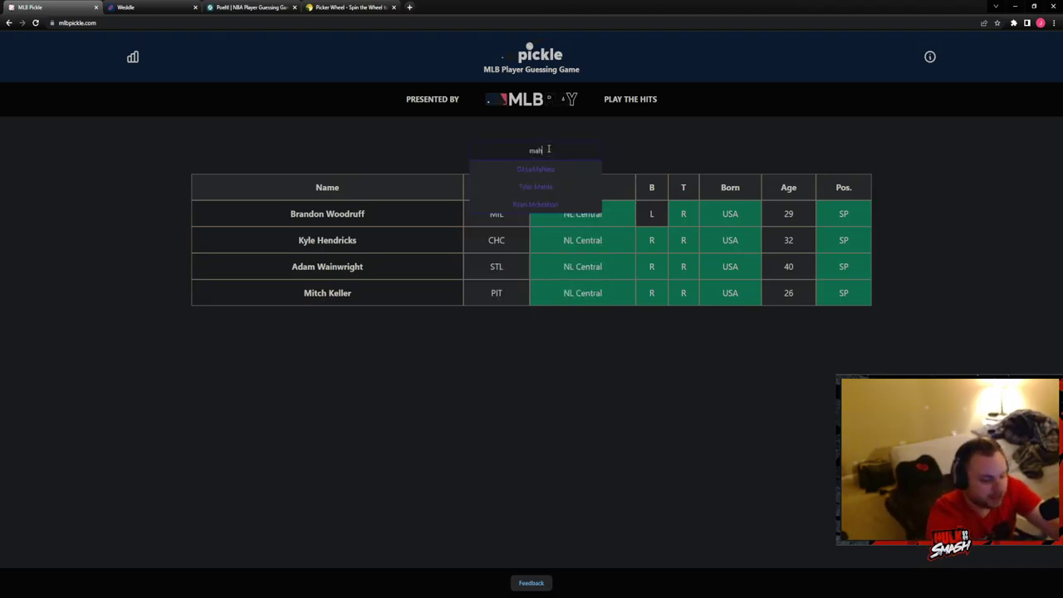
type("hle")
left_click(585, 172)
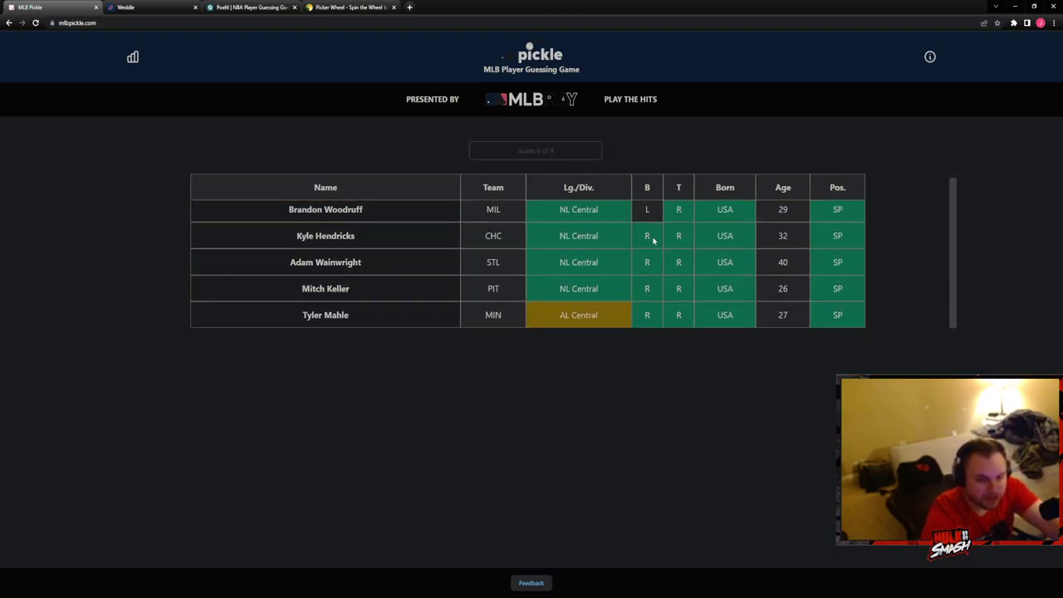
left_click(571, 150)
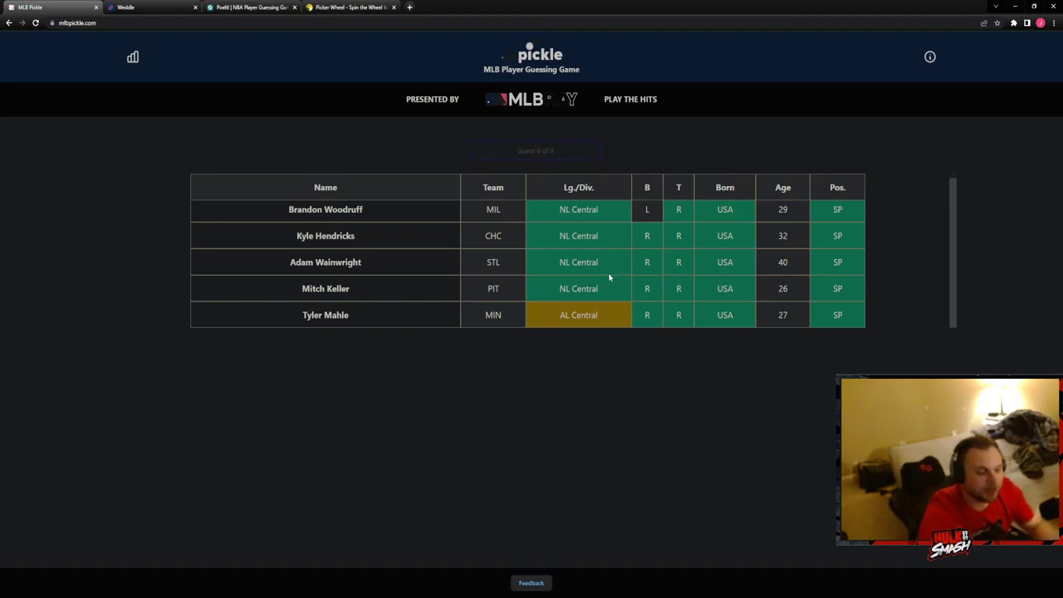
type("hunter")
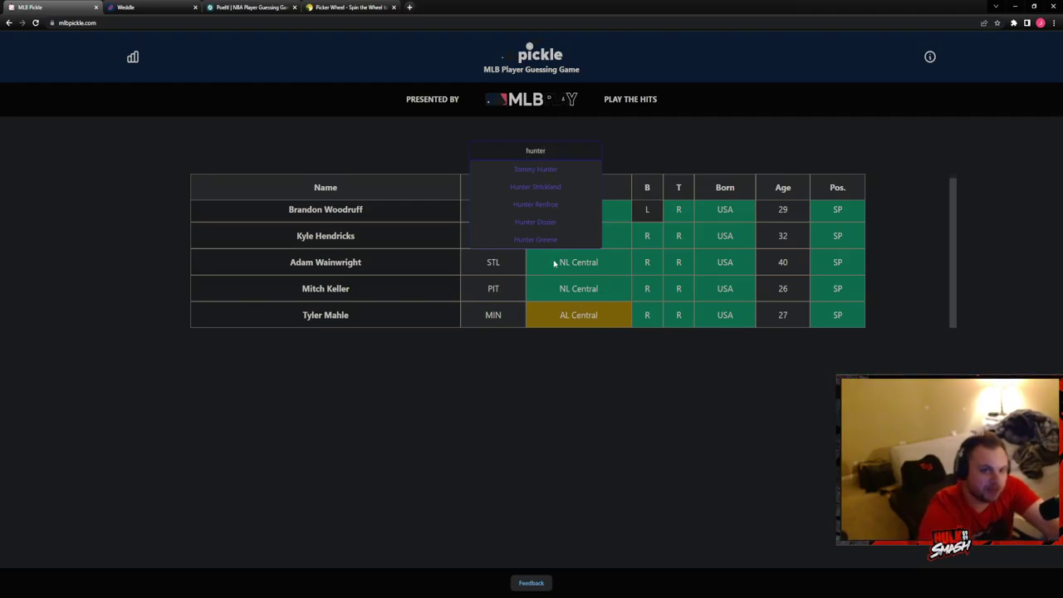
left_click(548, 240)
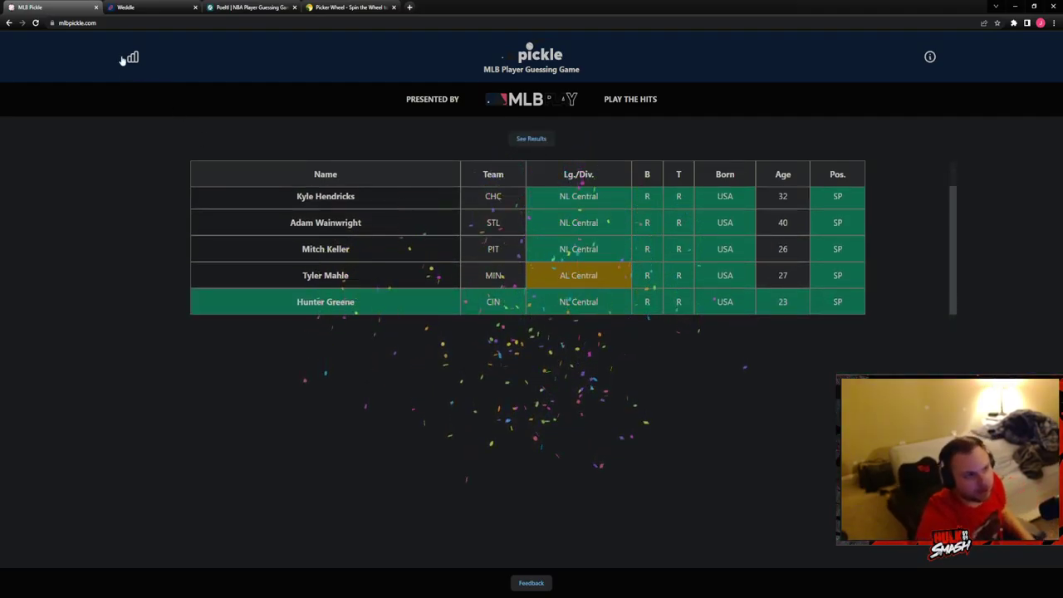
Step: Close MLB Pickle and guess A.J. Brown, then Mike Williams, in Weddle
left_click(95, 7)
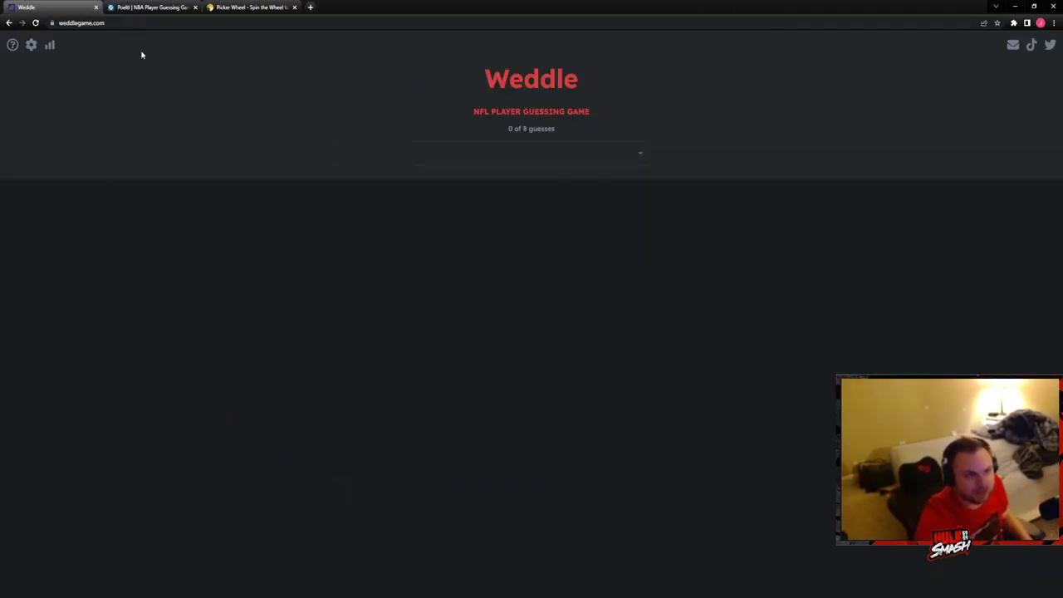
left_click(548, 152)
left_click(470, 179)
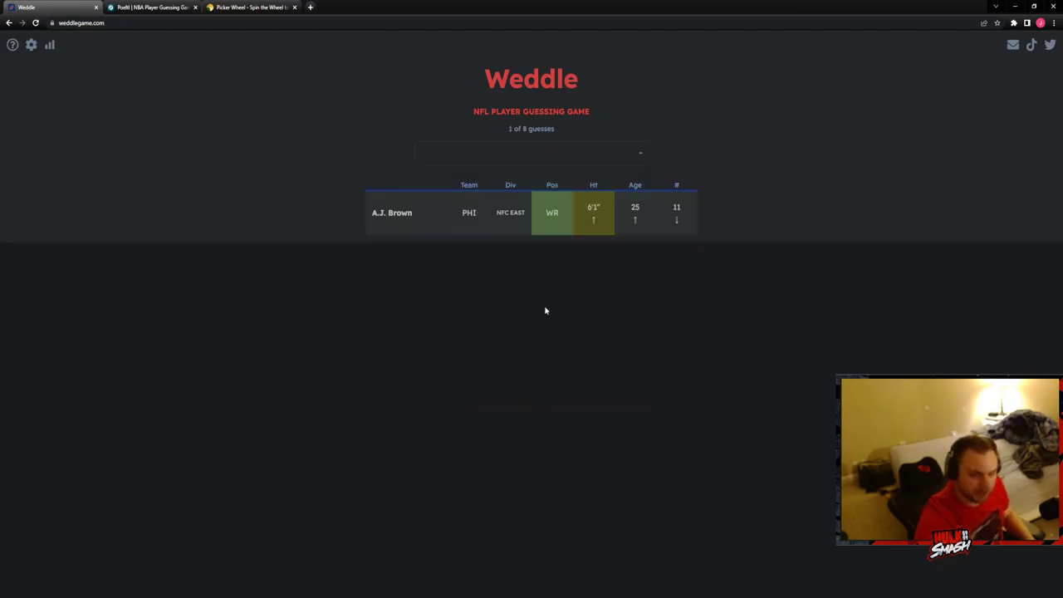
left_click(548, 155)
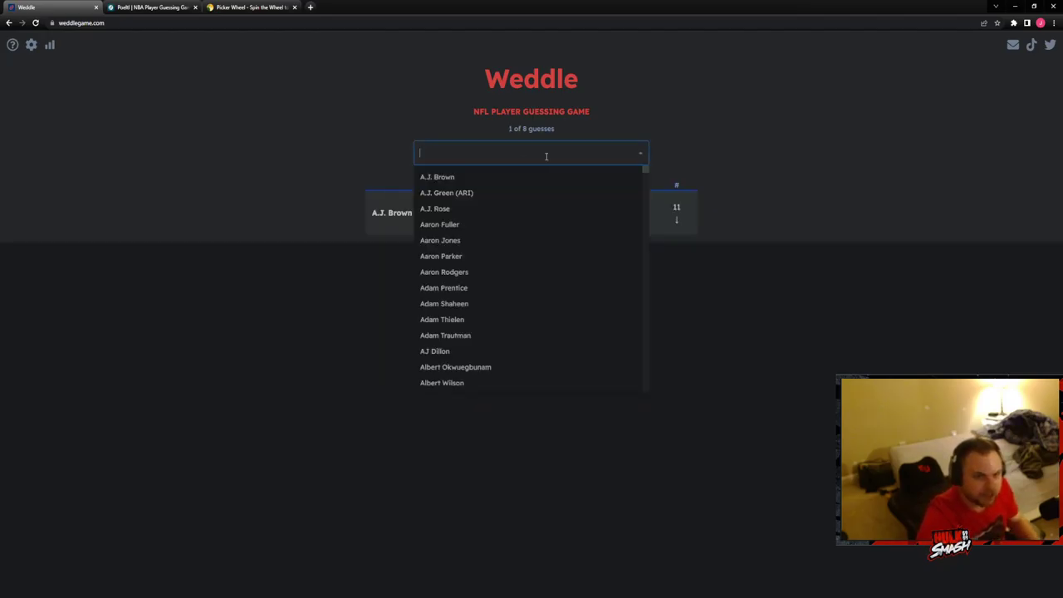
type("mike wi")
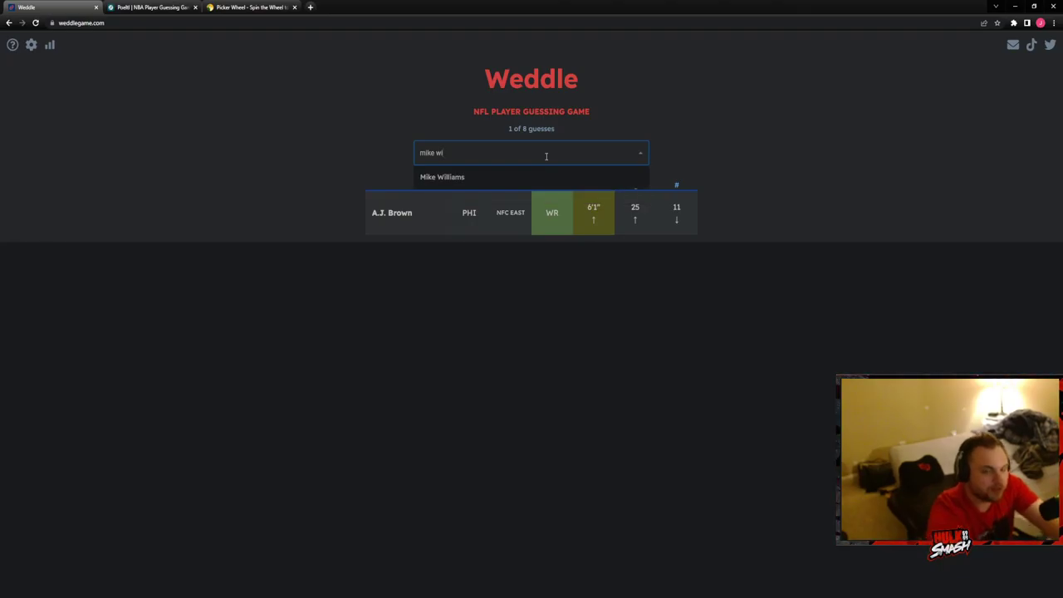
left_click(532, 178)
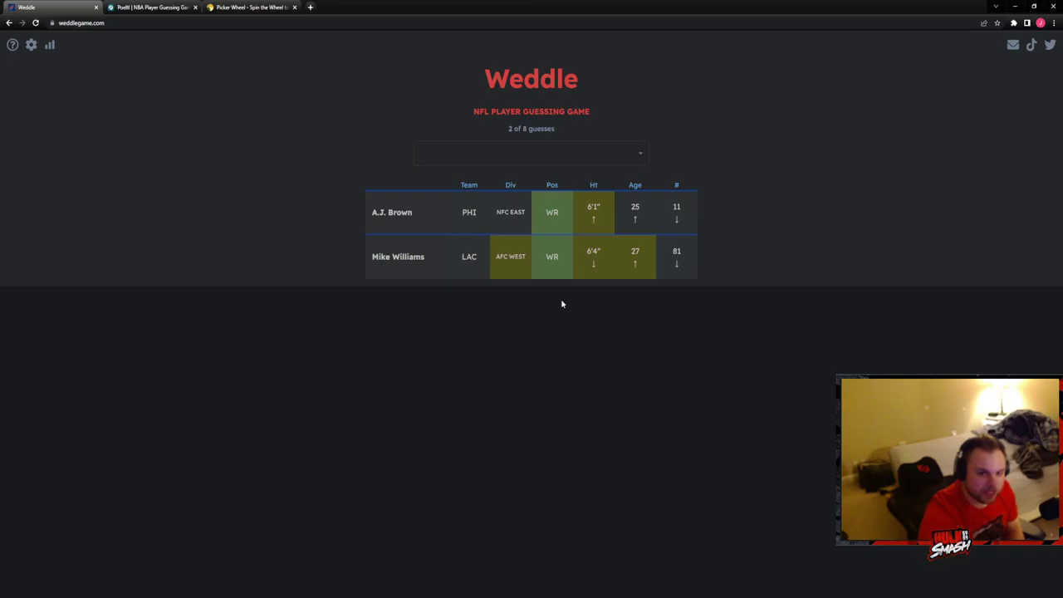
Step: Guess Tre'Quan Smith, then DeVante Parker to solve the puzzle
left_click(560, 152)
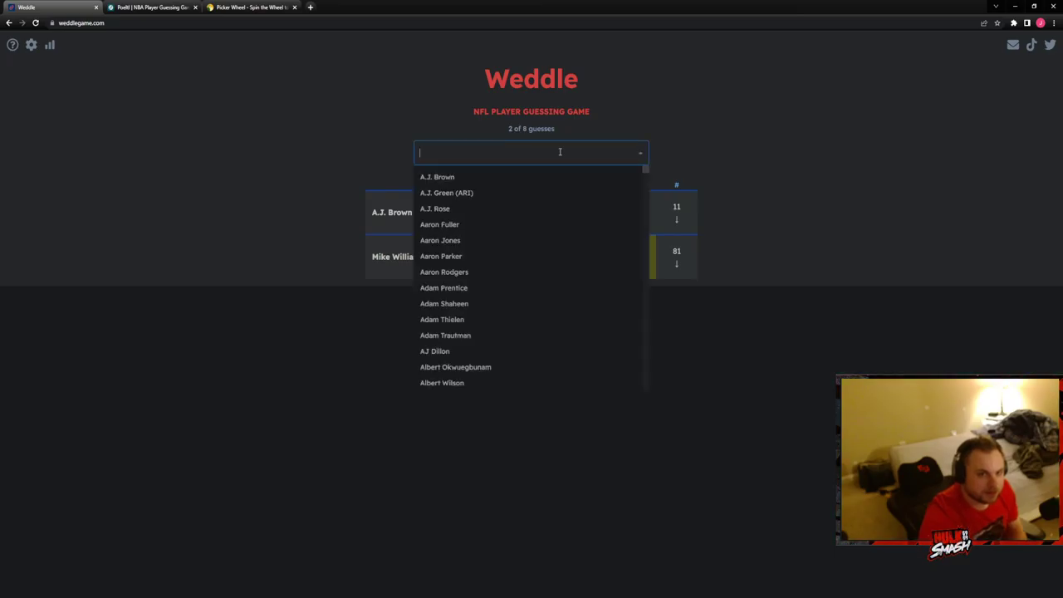
type("tre")
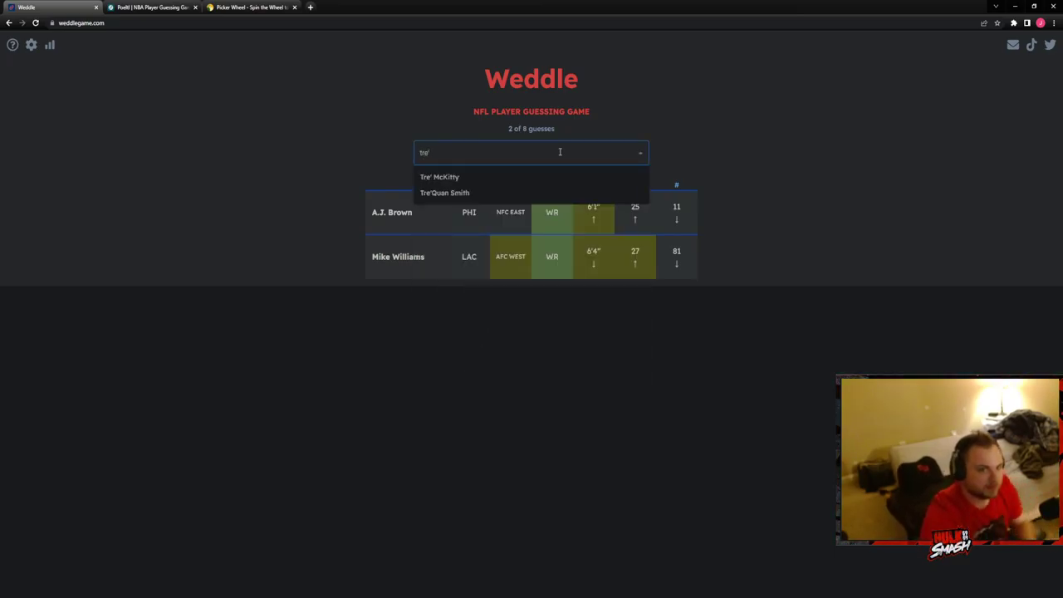
left_click(495, 196)
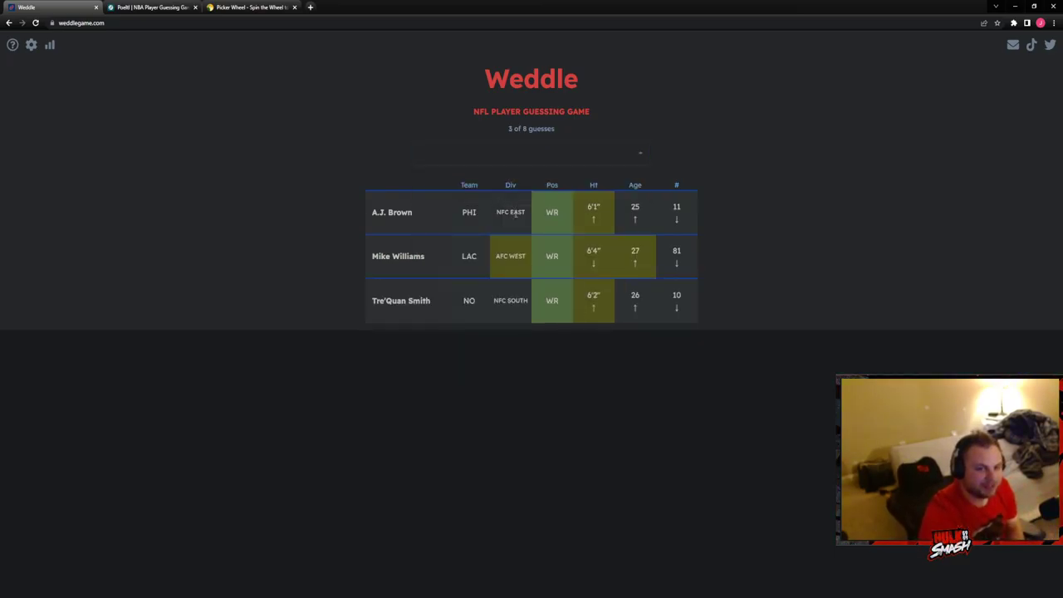
left_click(535, 153)
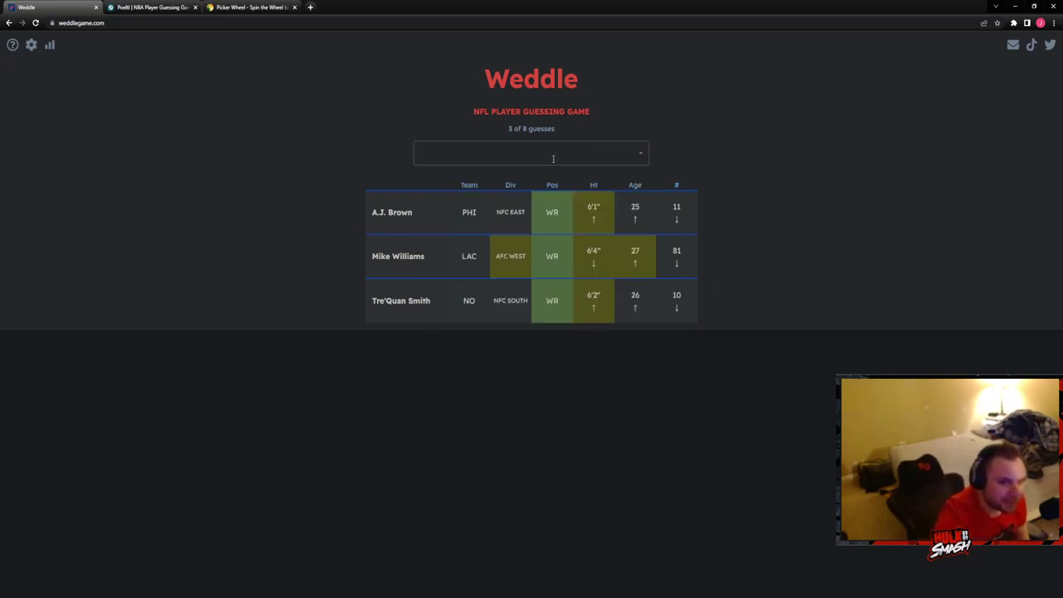
left_click(553, 158)
type("p")
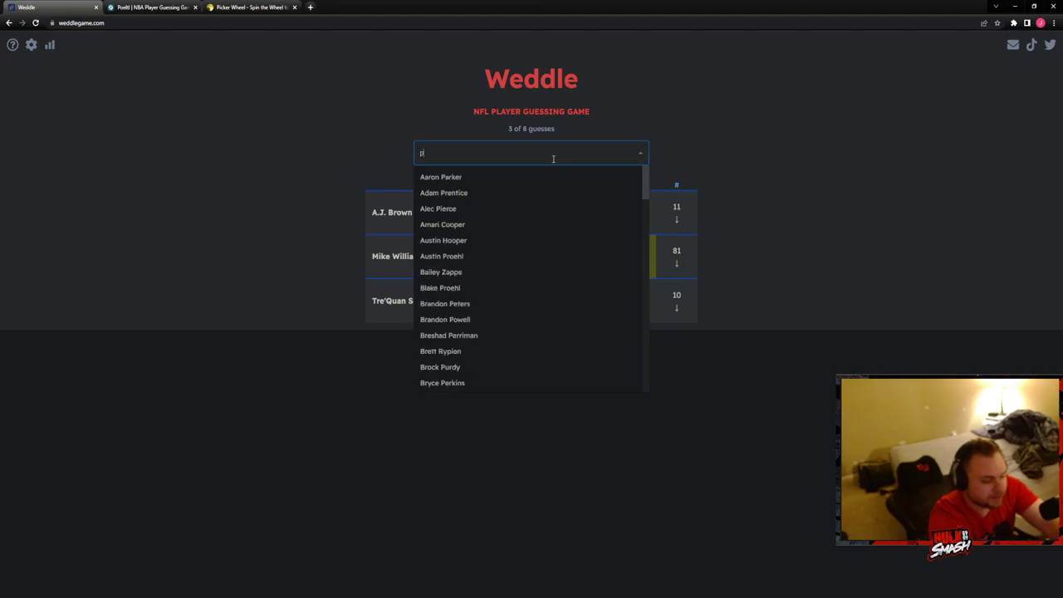
type("arker")
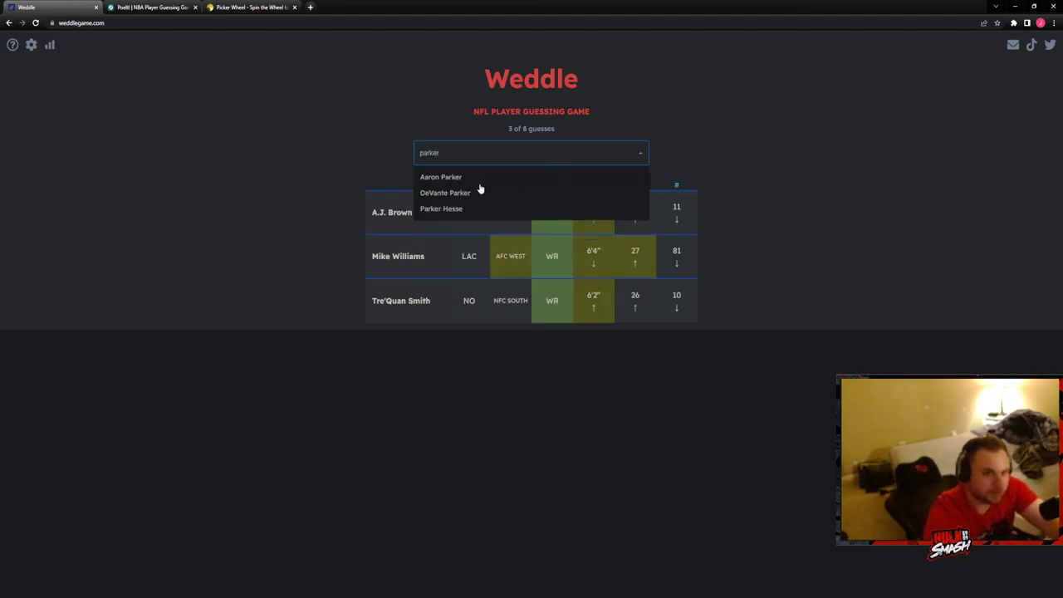
left_click(473, 192)
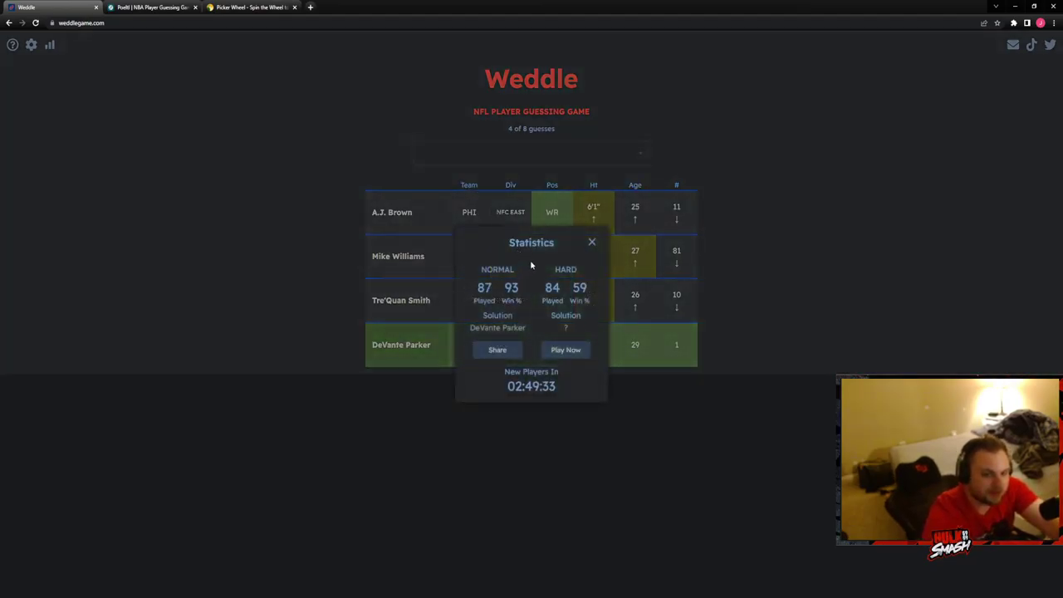
Step: Start a Hard Mode game and guess DeVante Parker, then Aaron Jones
left_click(565, 350)
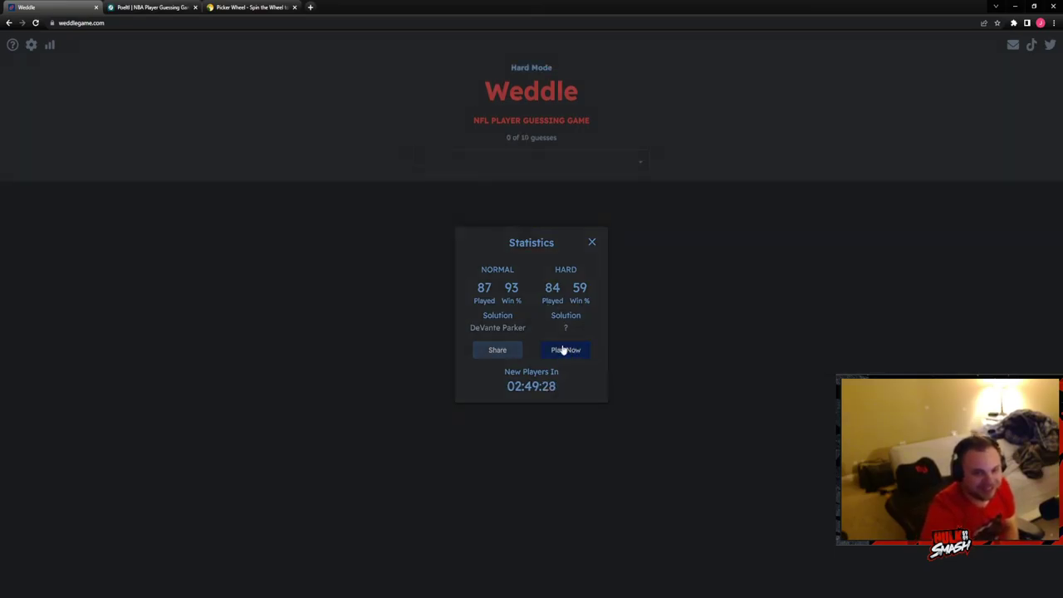
left_click(522, 164)
type("pa")
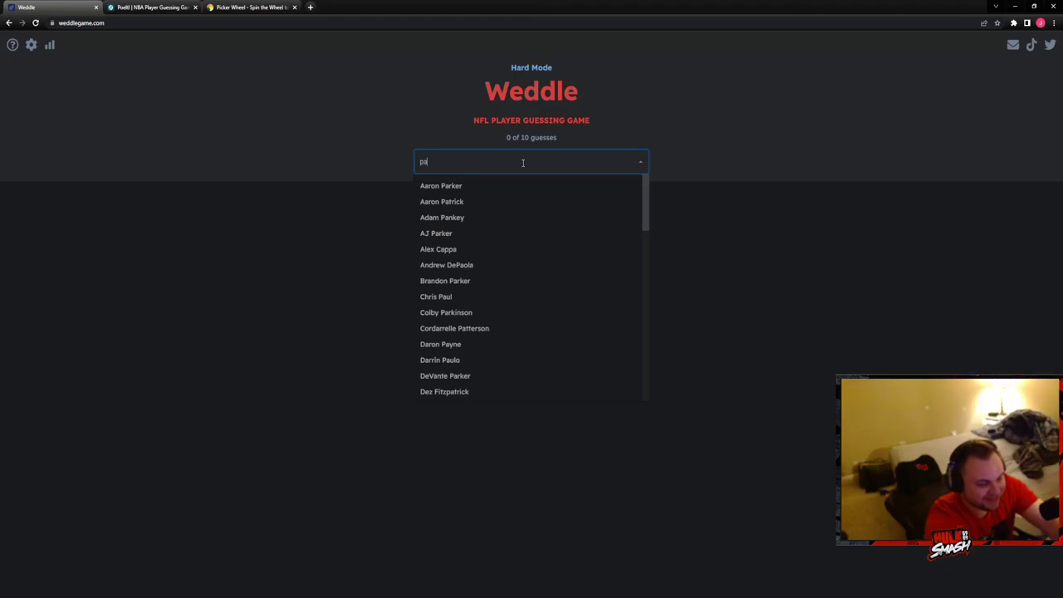
type("rker")
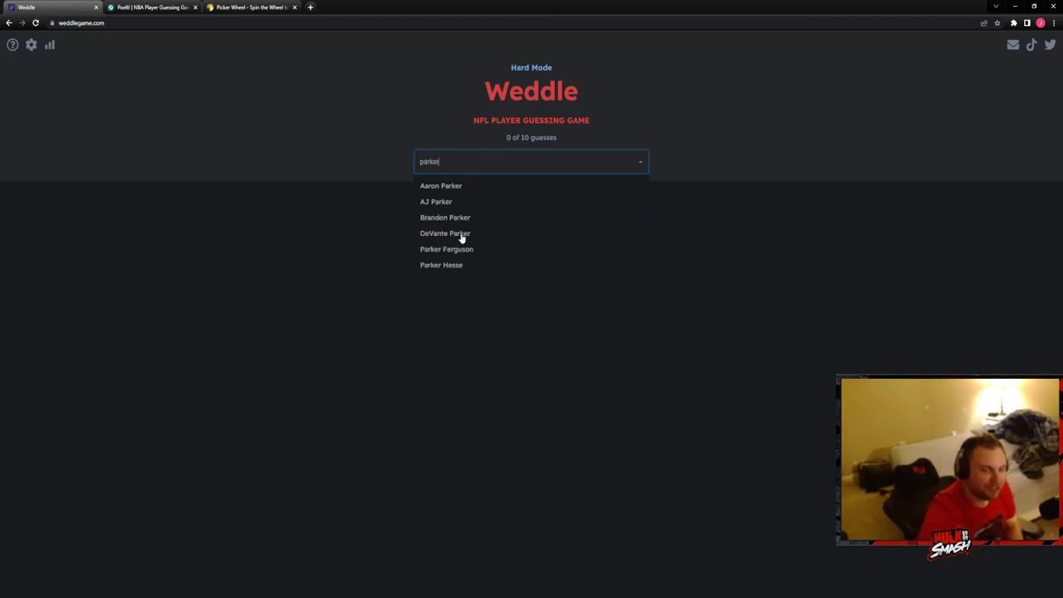
left_click(462, 235)
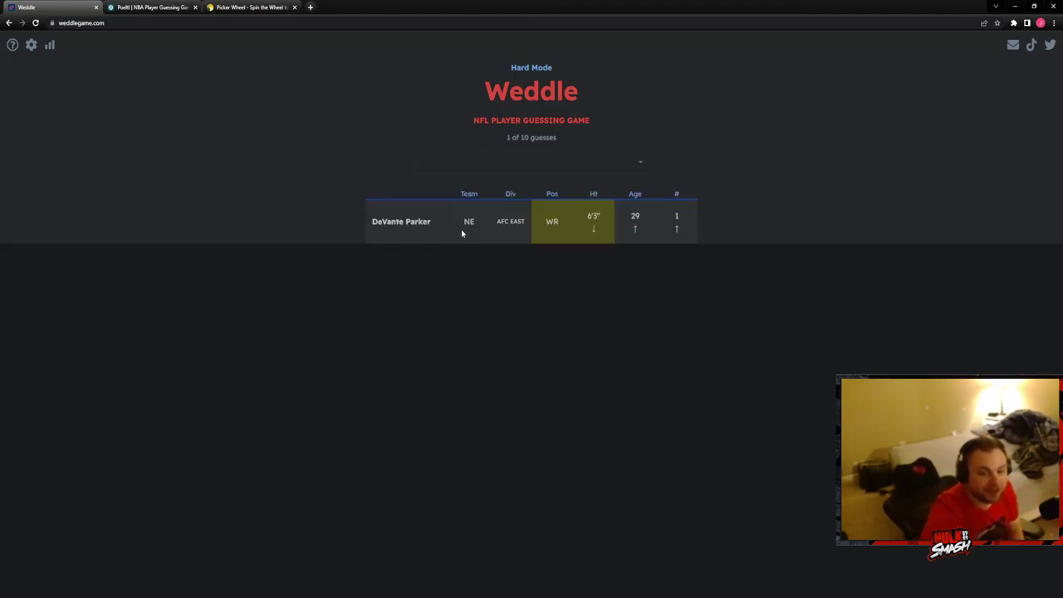
left_click(543, 156)
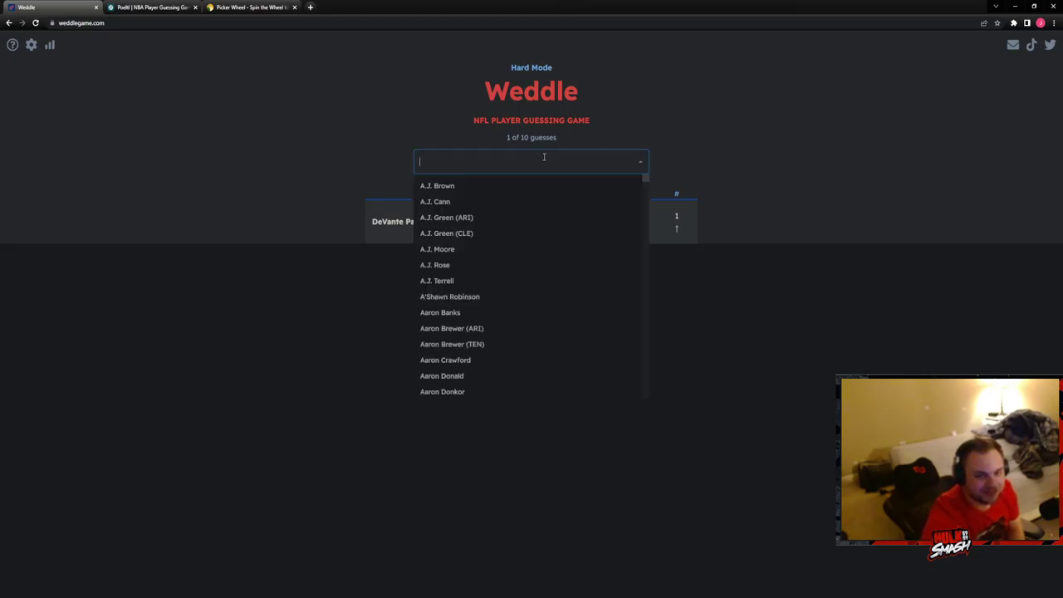
type("aaron")
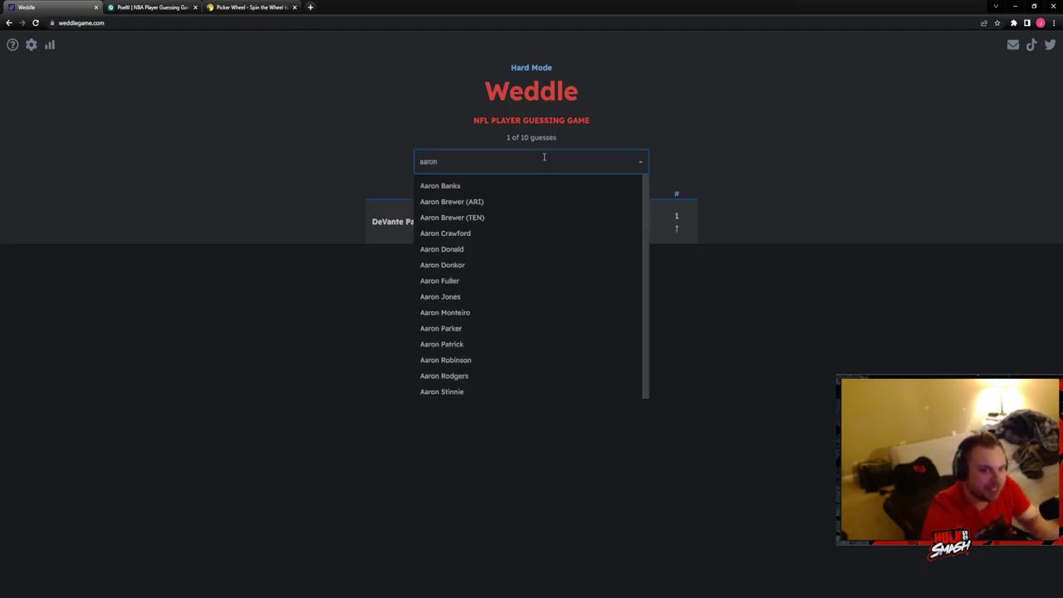
left_click(455, 297)
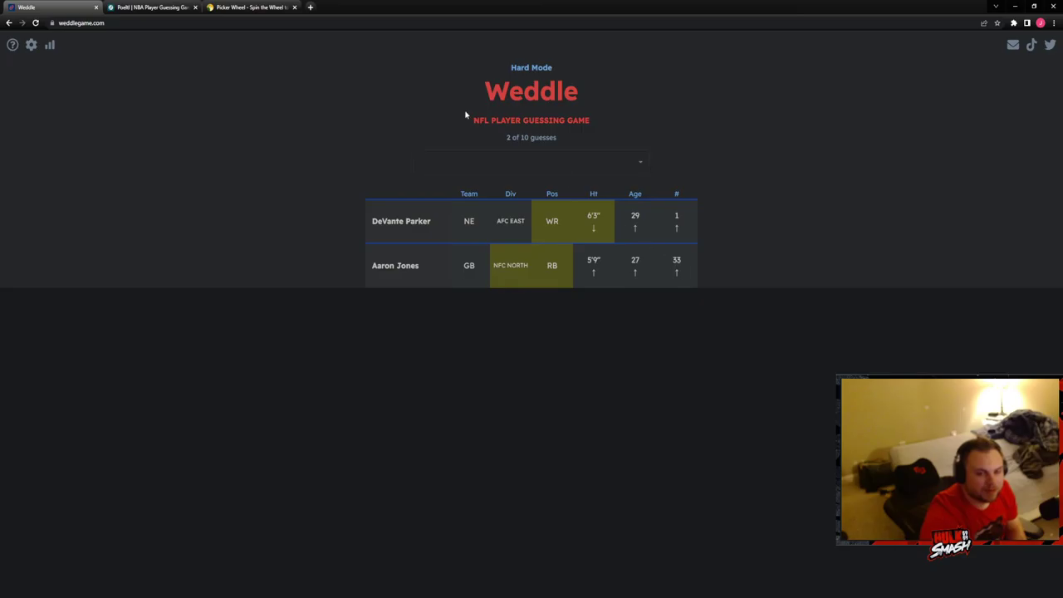
Step: Guess Tyler Higbee, then Jimmy Garoppolo after an empty player search
left_click(531, 157)
type("h")
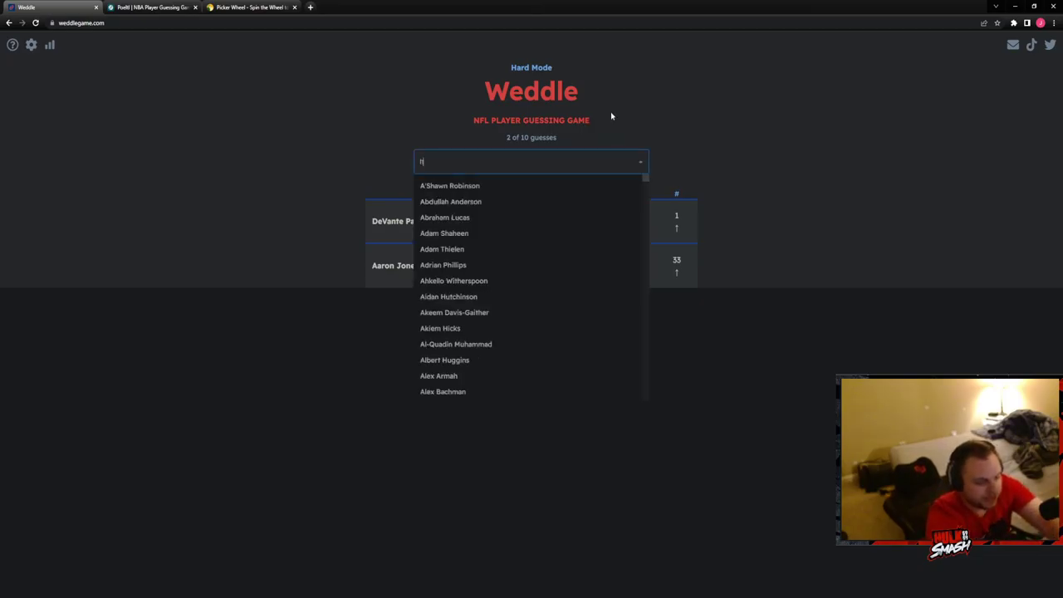
type("ig")
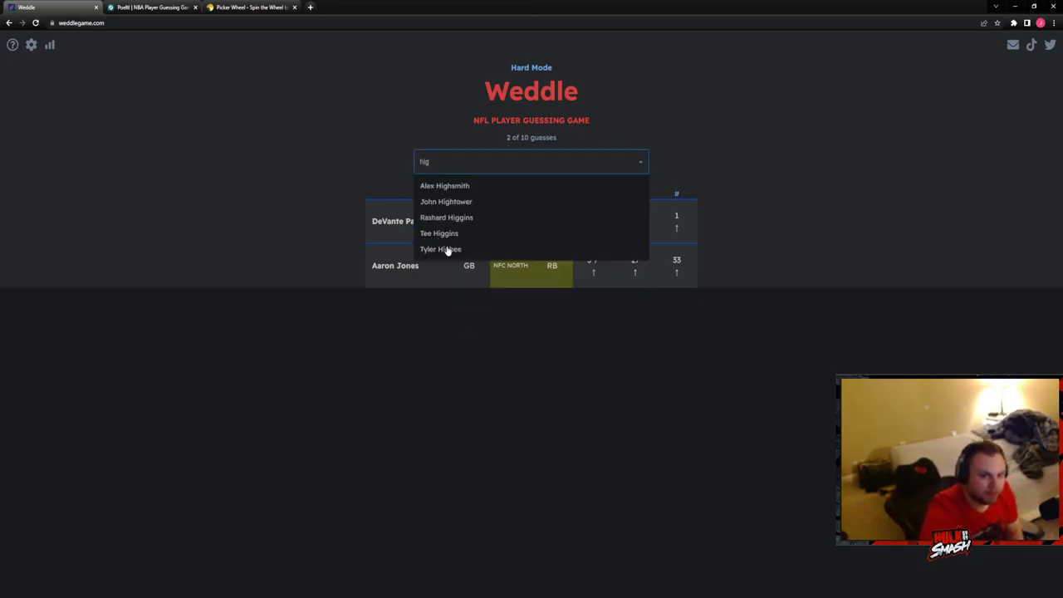
left_click(440, 249)
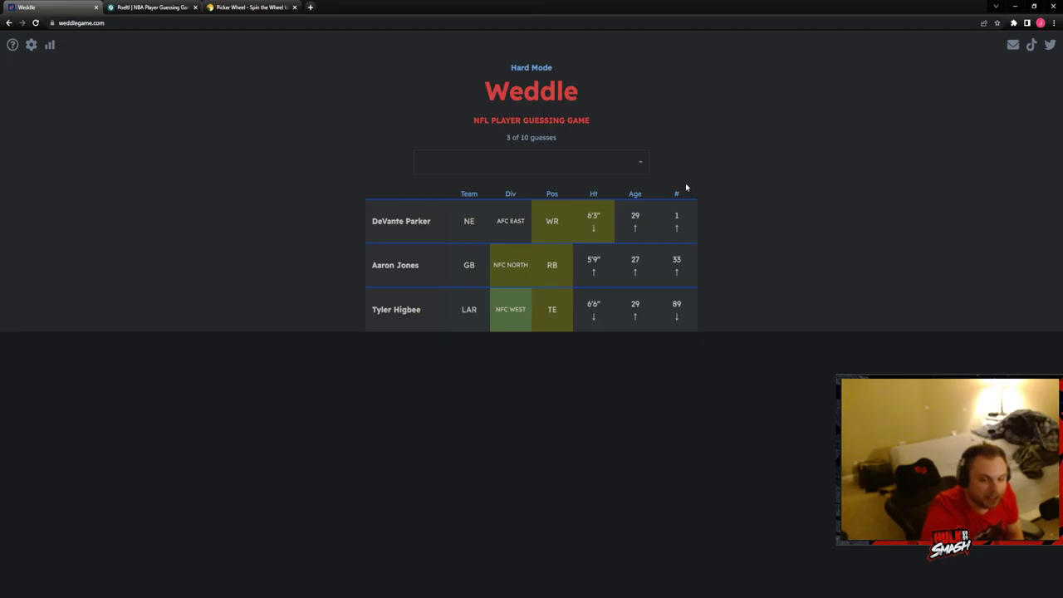
left_click(546, 162)
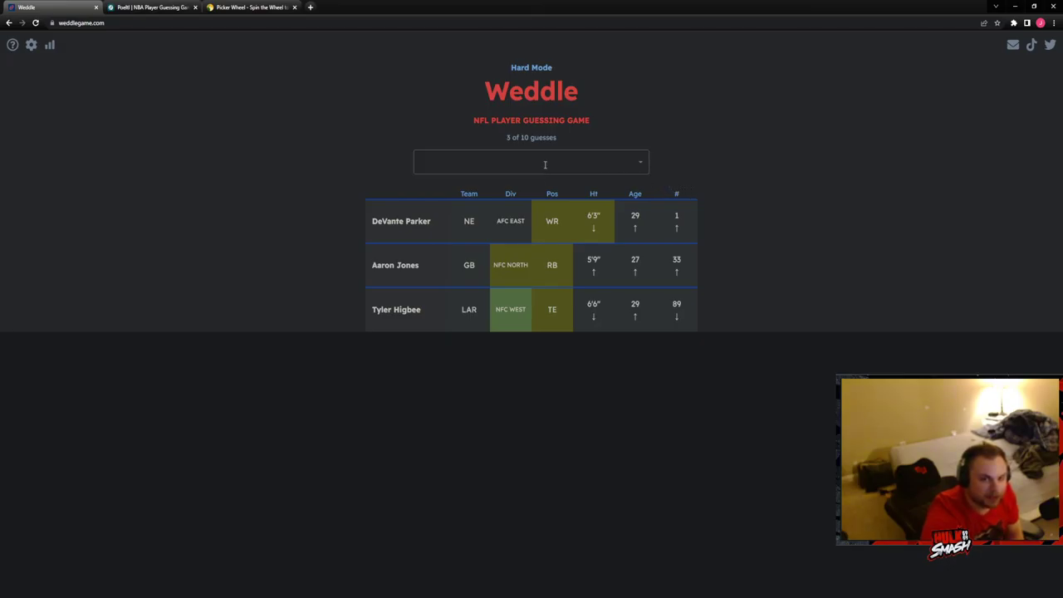
left_click(611, 103)
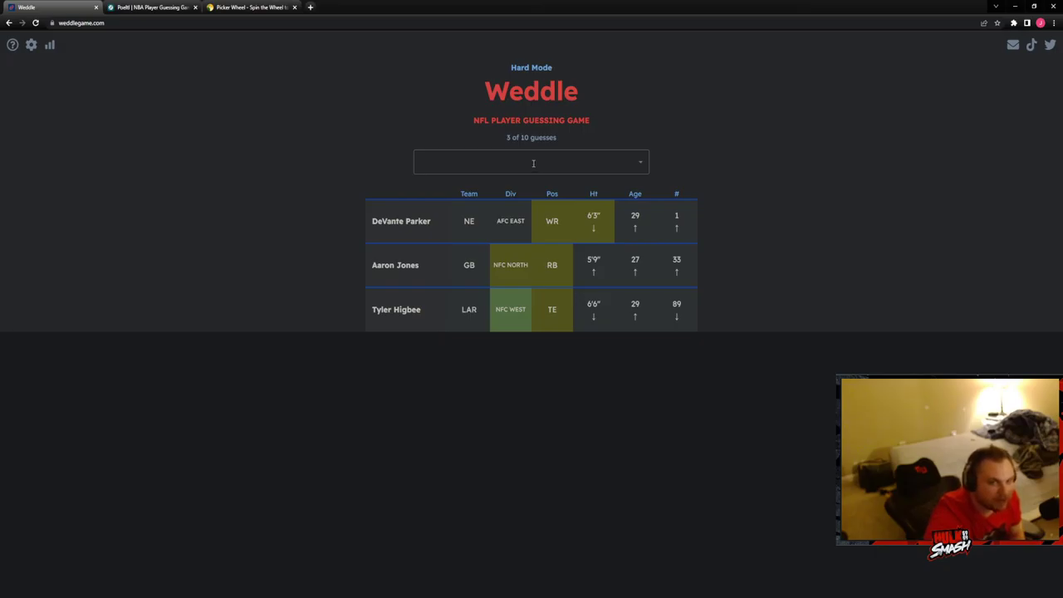
left_click(598, 162)
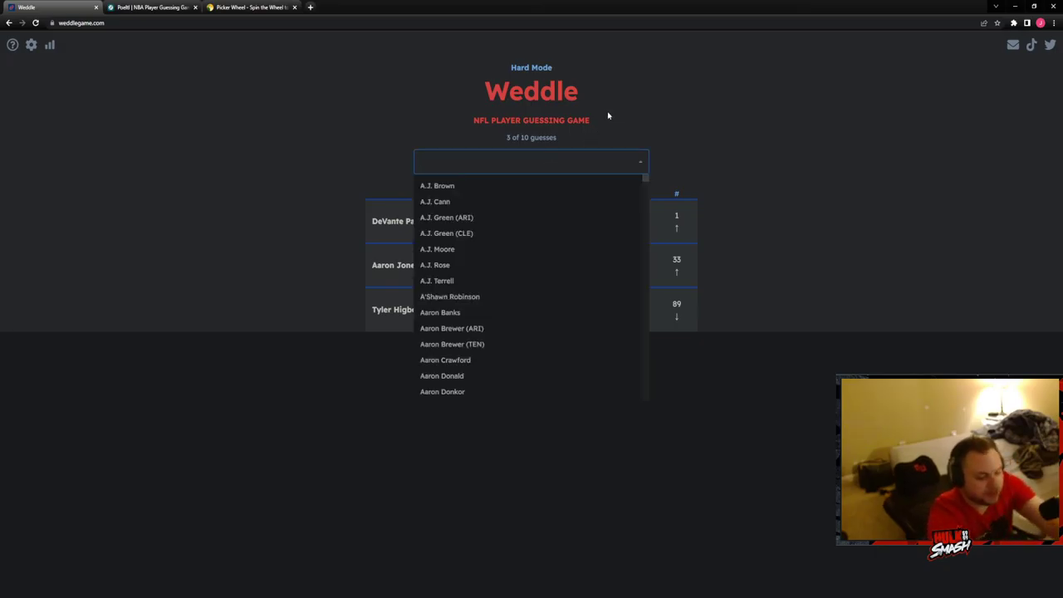
type("joe s")
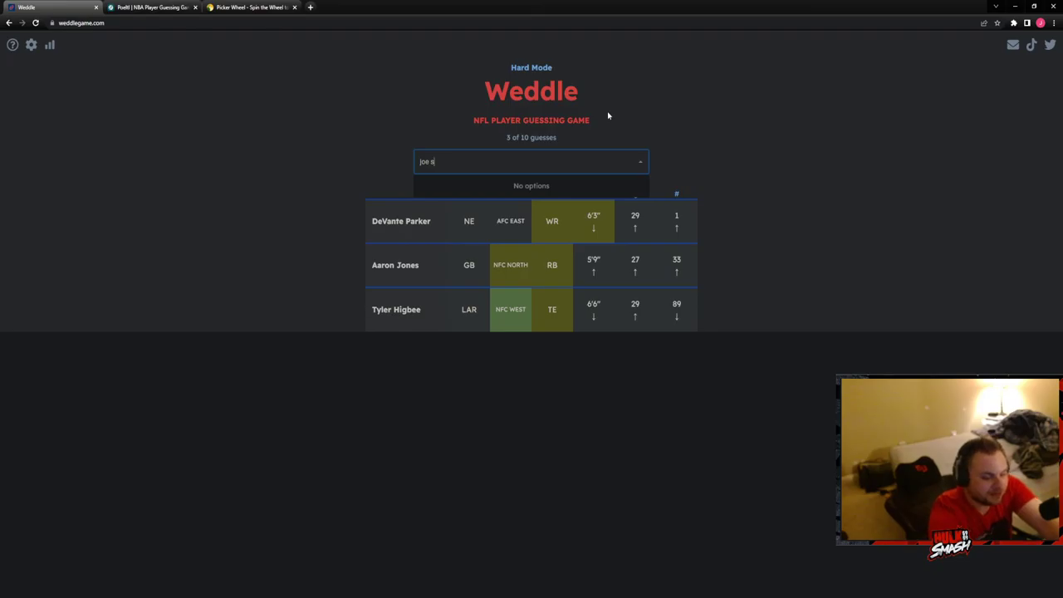
key("BackSpace")
key("BackSpace")
key("BackSpace")
key("BackSpace")
key("BackSpace")
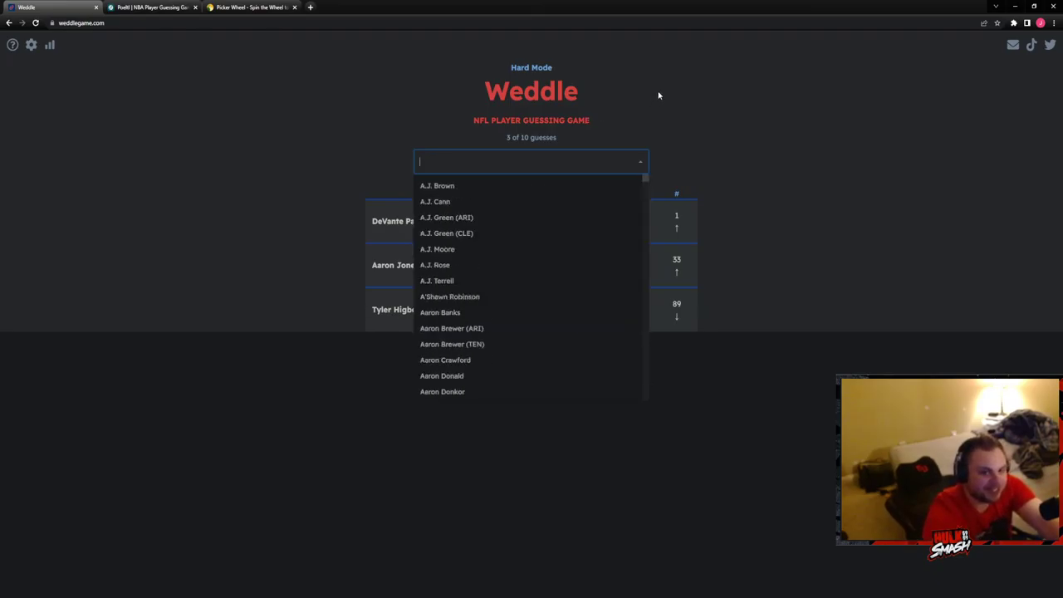
left_click(661, 99)
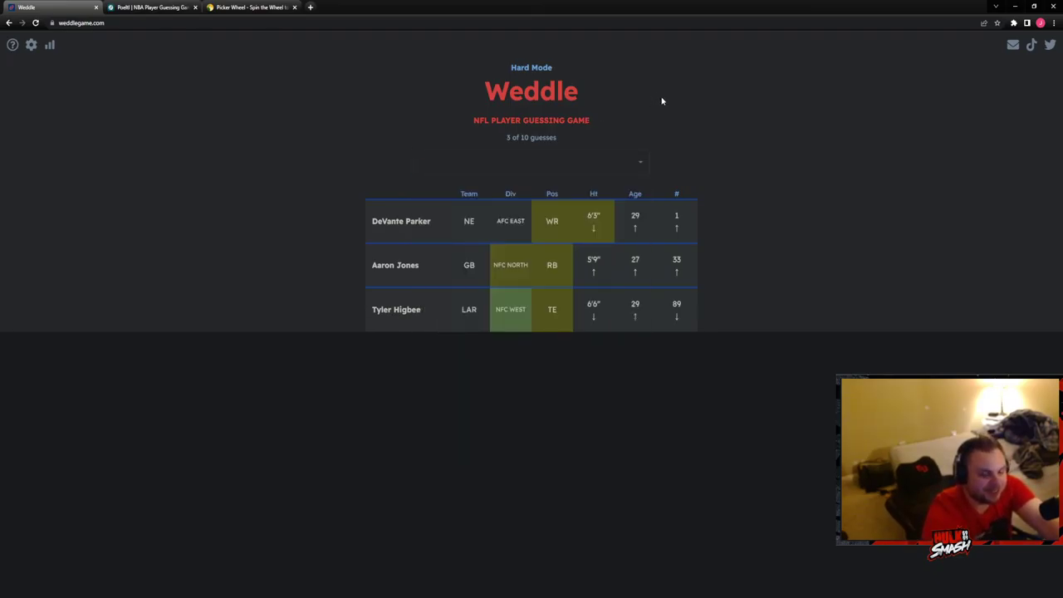
left_click(513, 161)
type("ji")
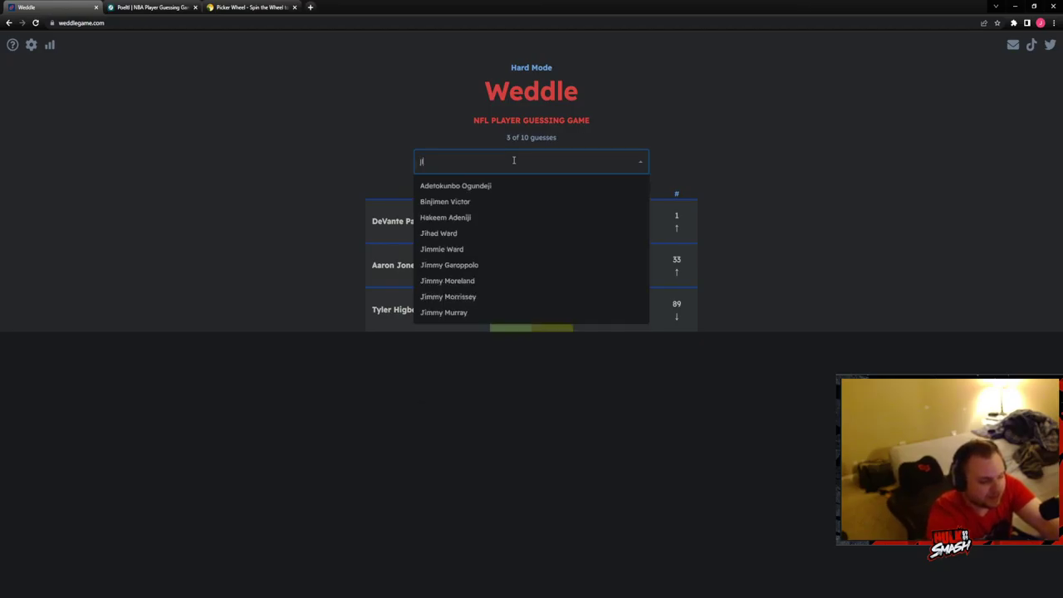
type("mm")
left_click(478, 205)
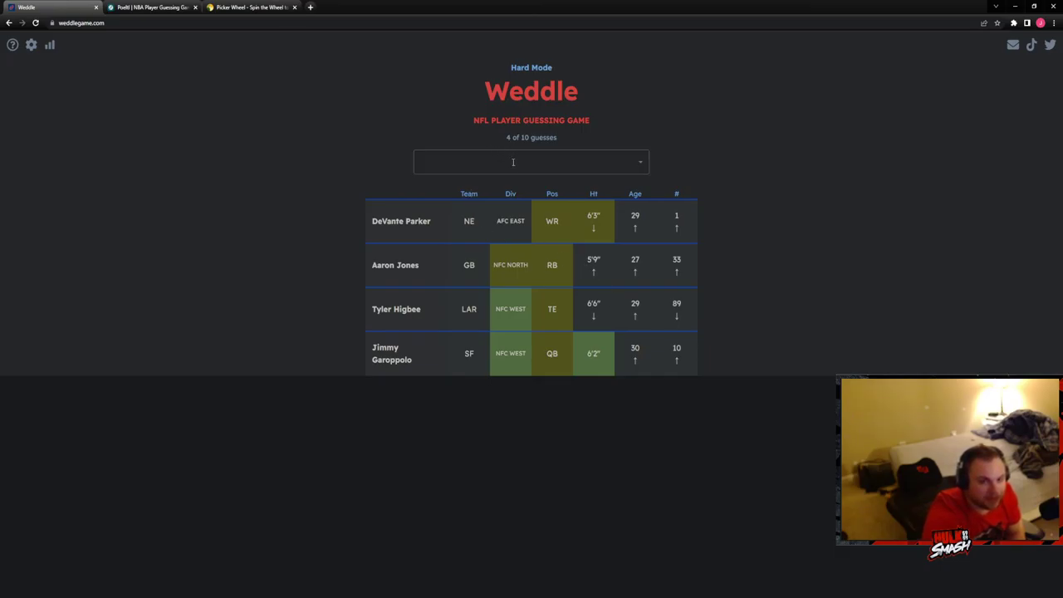
Step: Guess Rashaad Penny, then Jason Kelce, and close the player list
left_click(513, 162)
type("wo")
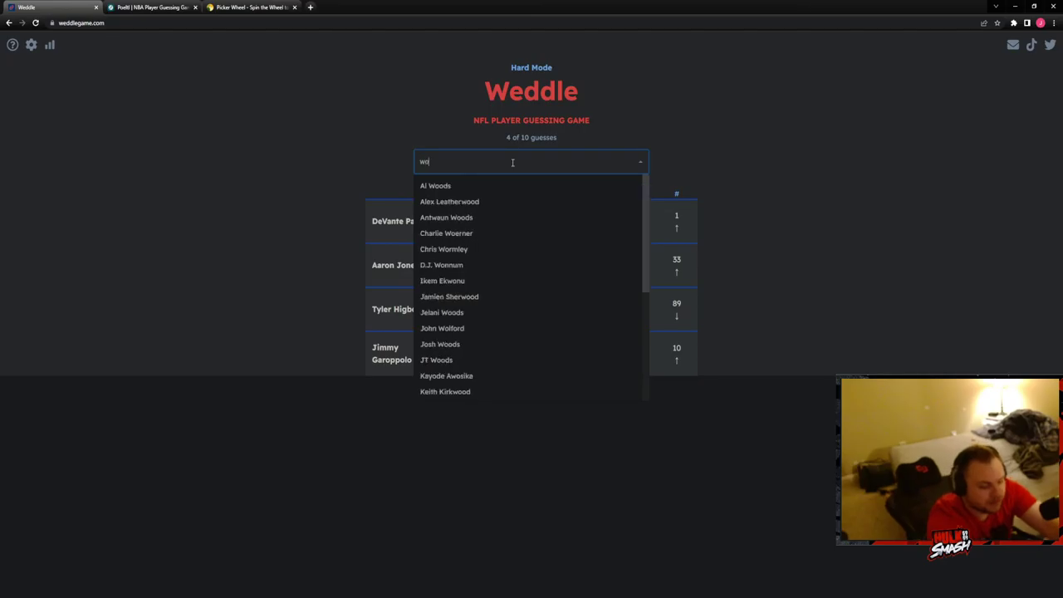
type("dd")
key("BackSpace")
key("BackSpace")
key("BackSpace")
key("BackSpace")
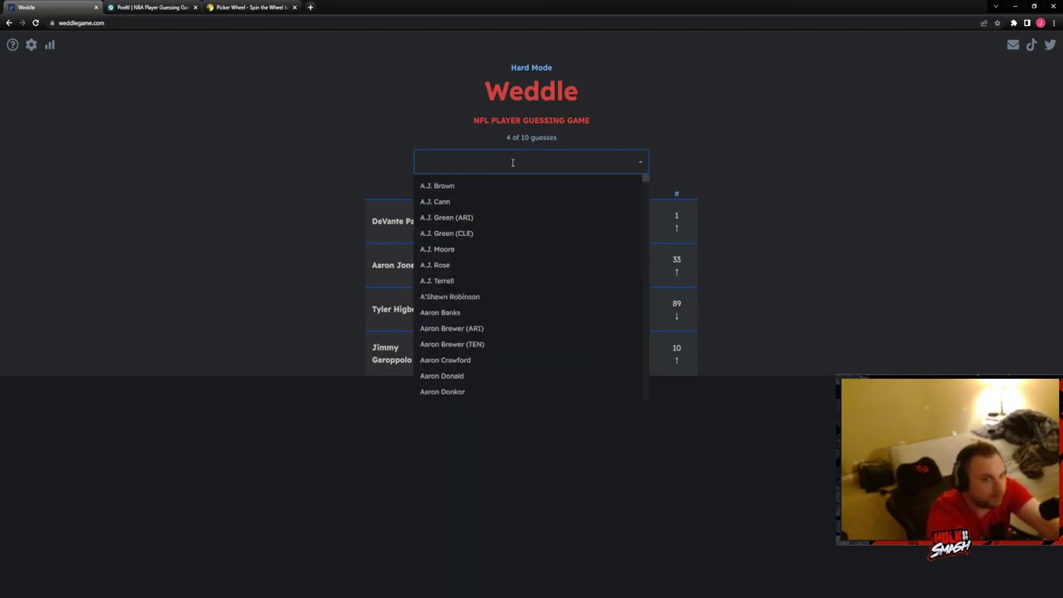
left_click(244, 138)
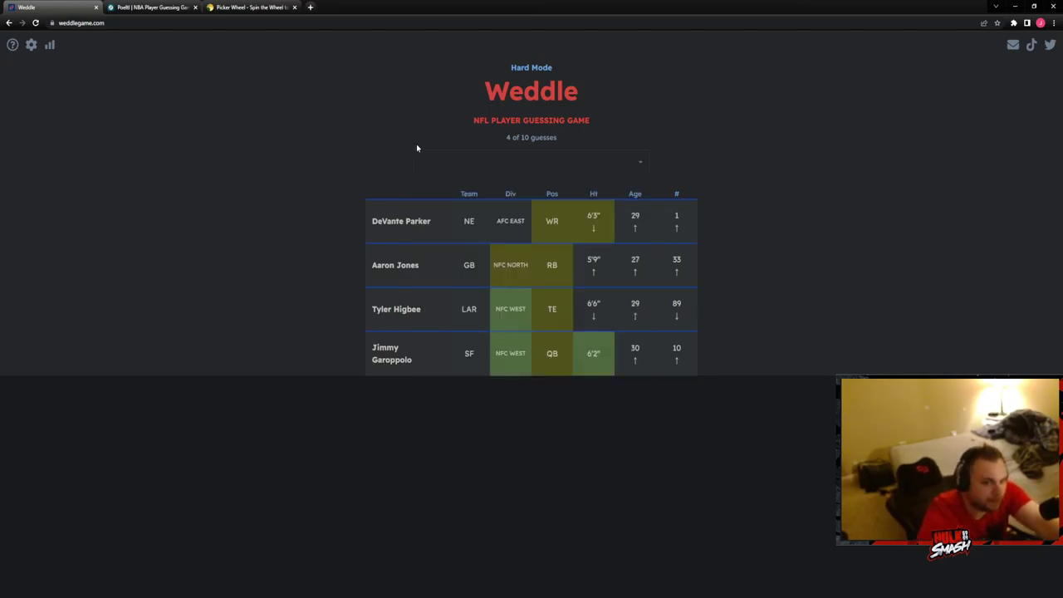
left_click(522, 158)
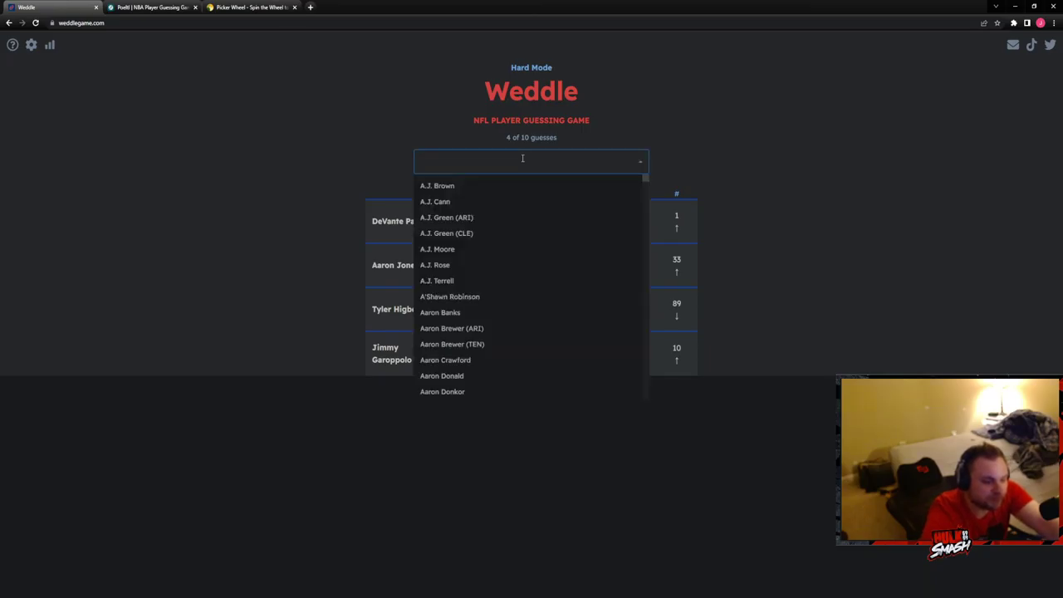
type("penn")
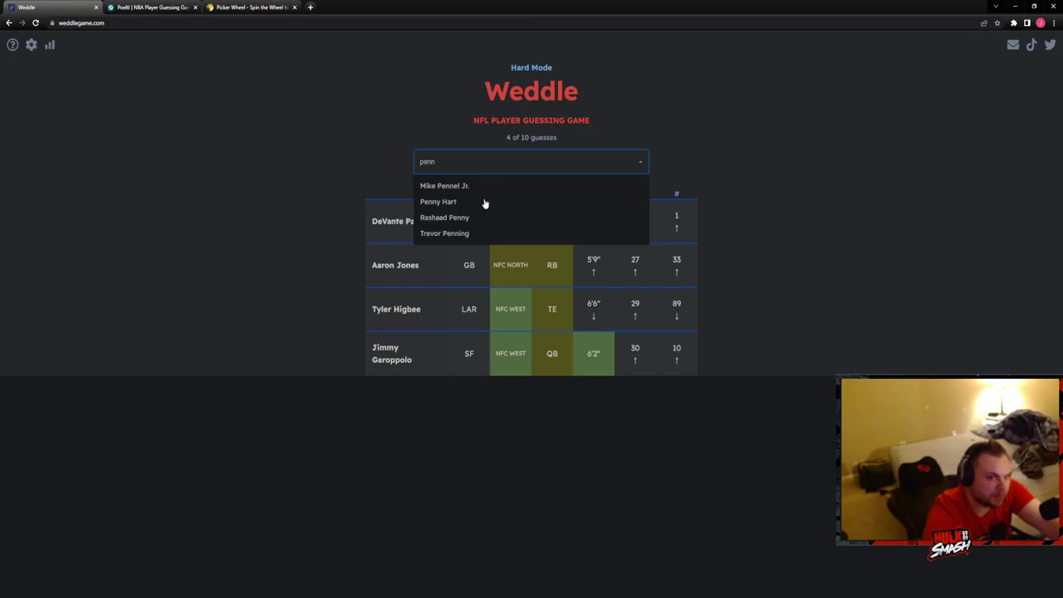
left_click(465, 218)
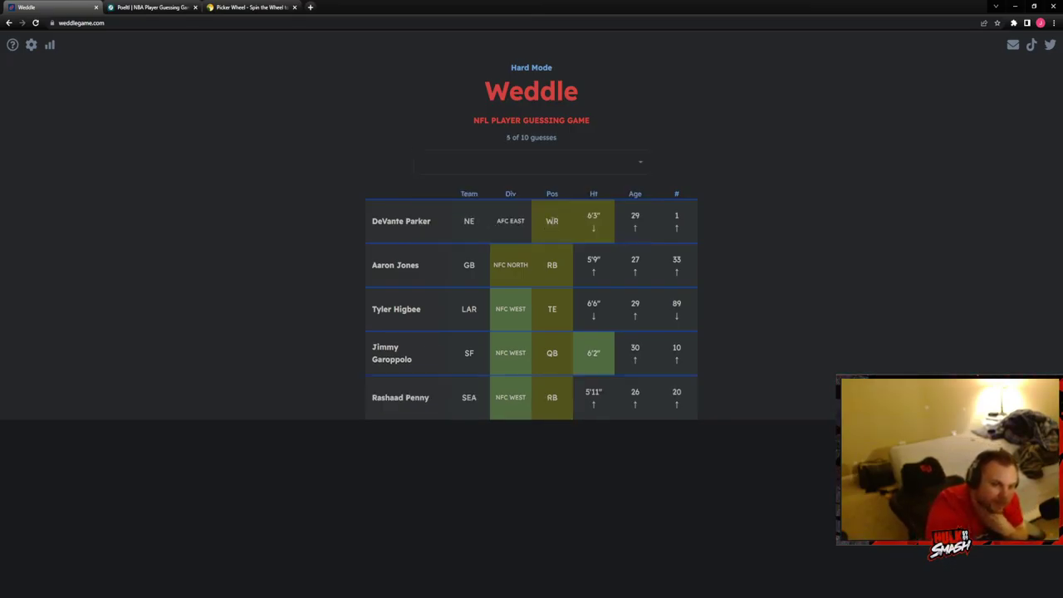
left_click(562, 163)
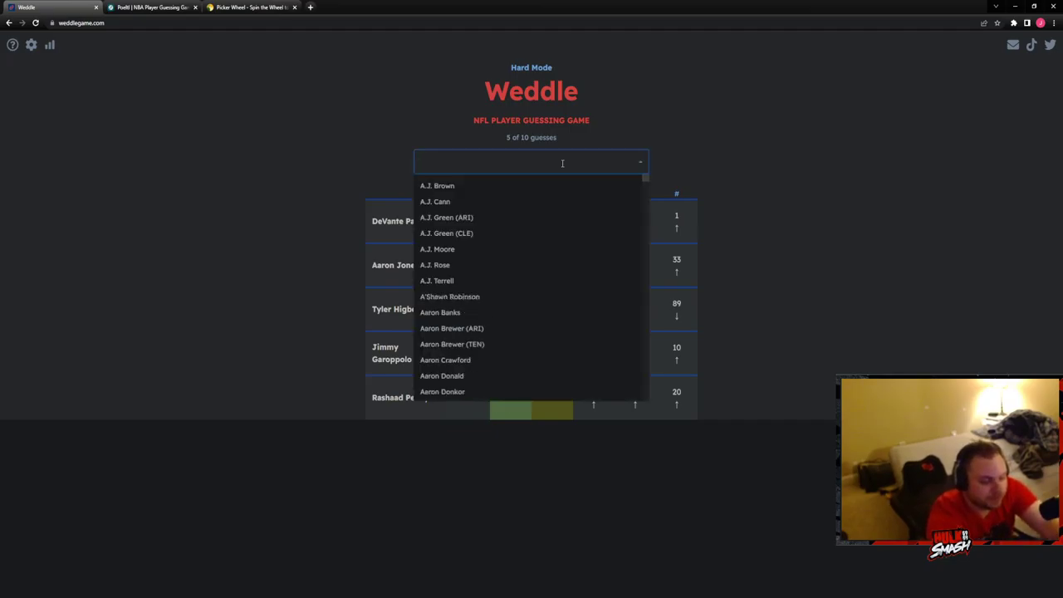
type("kelce")
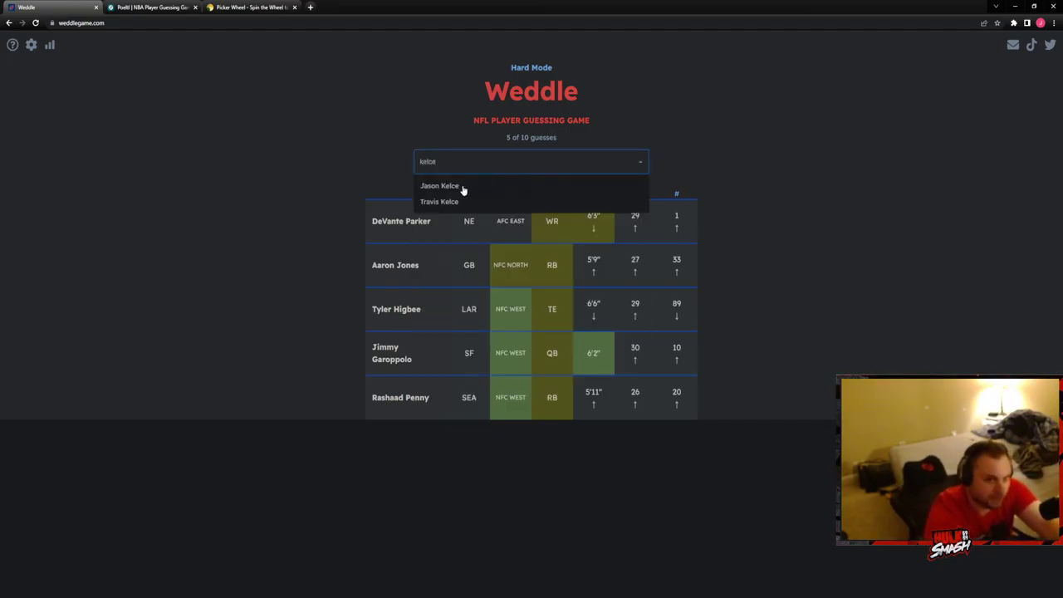
left_click(463, 189)
left_click(467, 163)
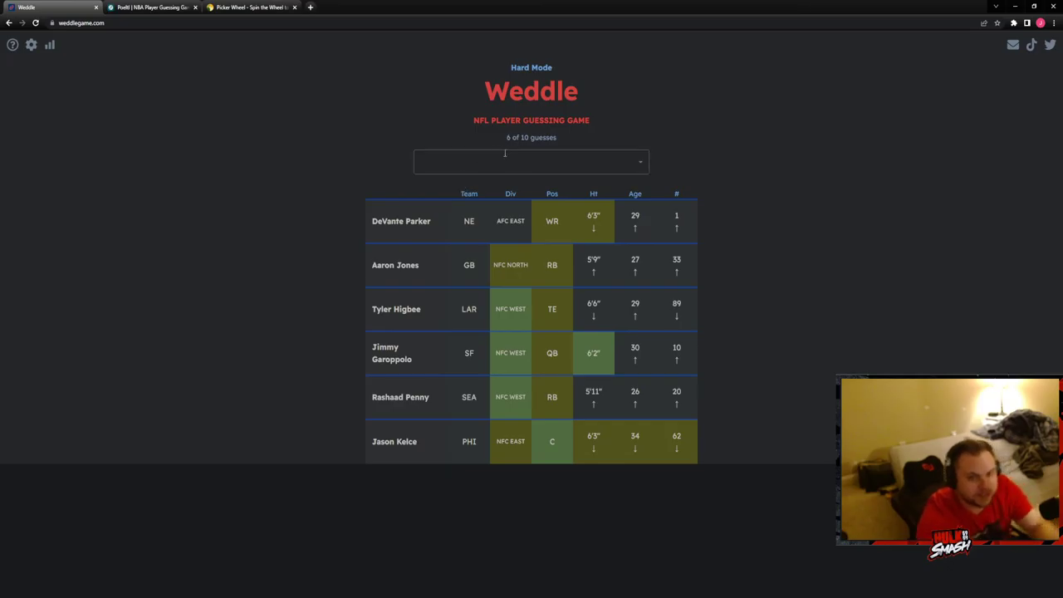
left_click(744, 68)
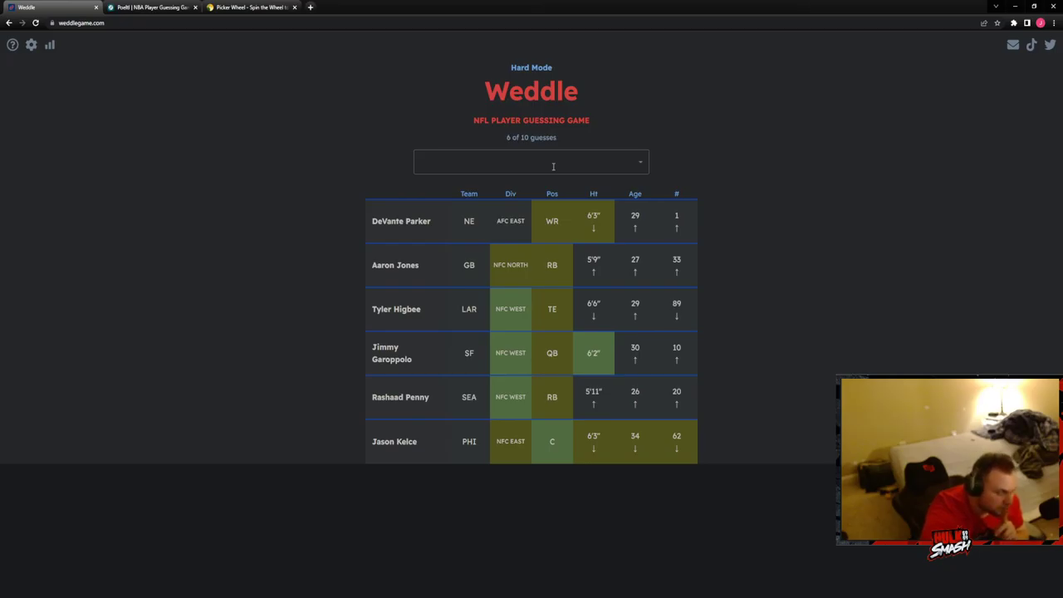
Step: Search the player list and guess Calvin Throckmorton as the seventh player
left_click(553, 166)
type("max")
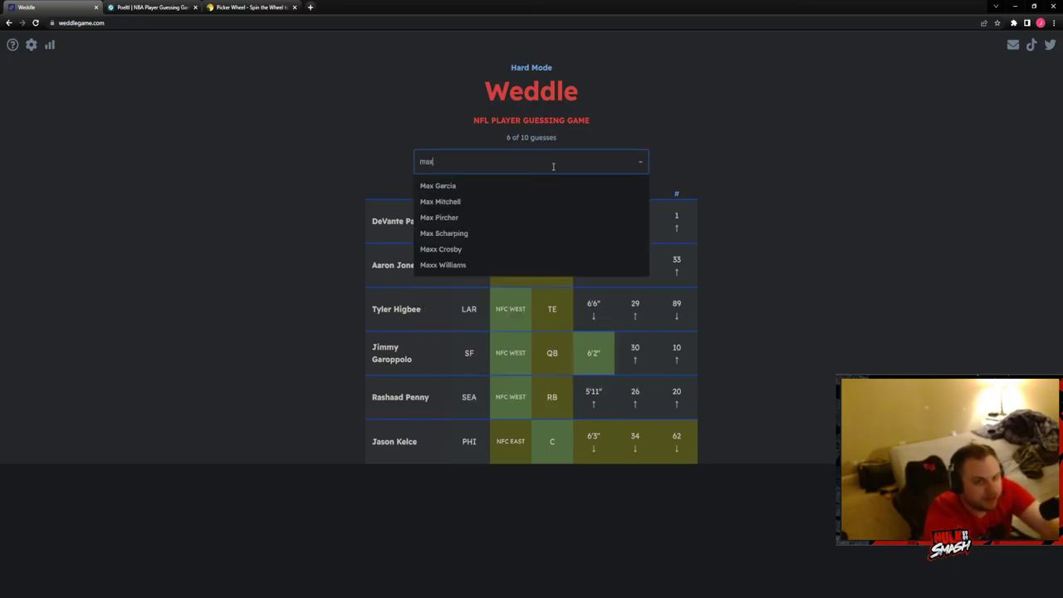
key("BackSpace")
type("ck")
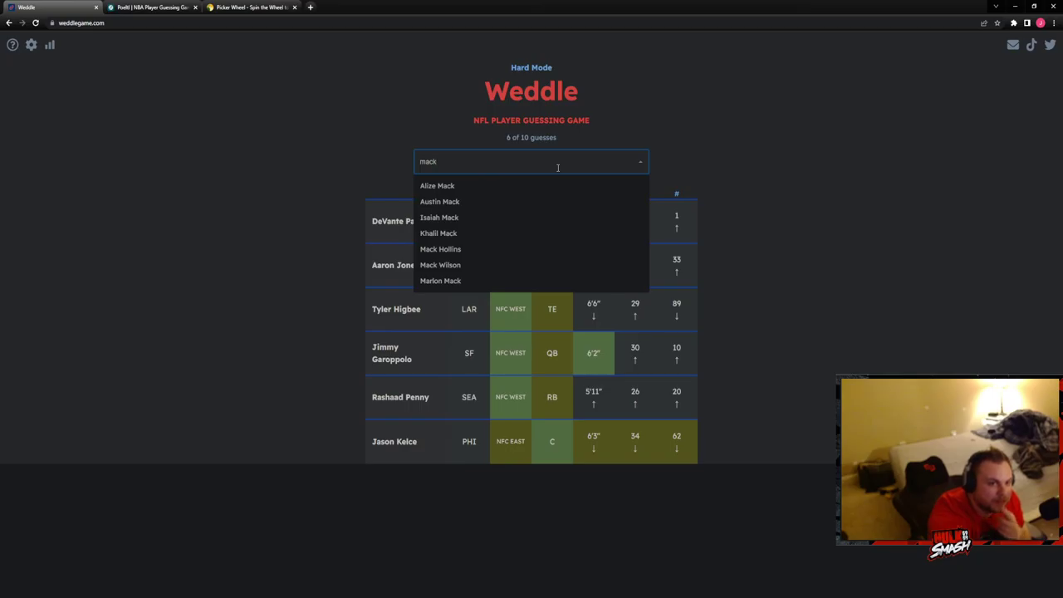
key("BackSpace")
key("BackSpace")
key("BackSpace")
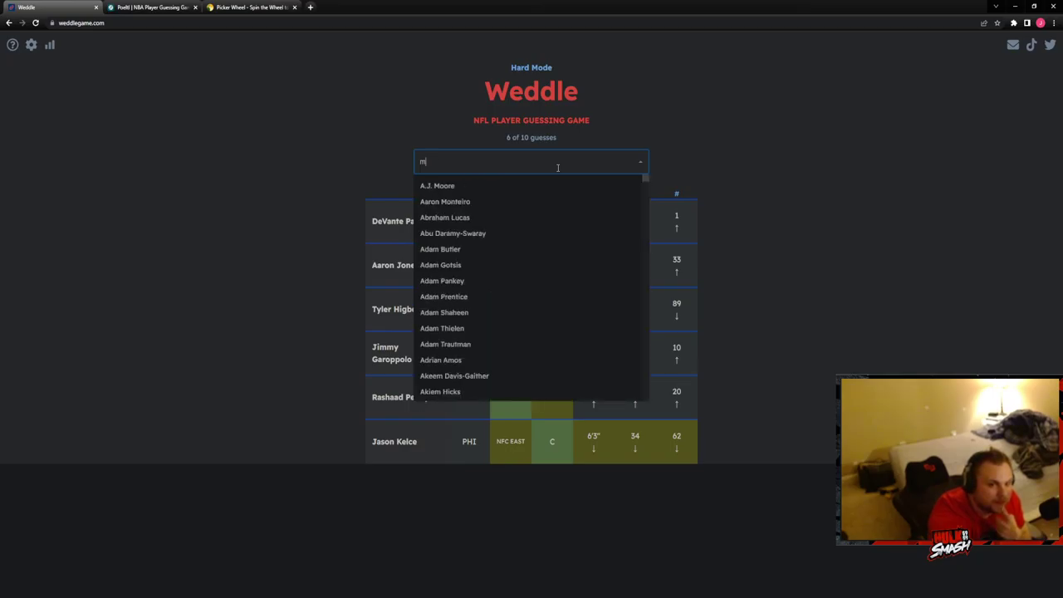
key("BackSpace")
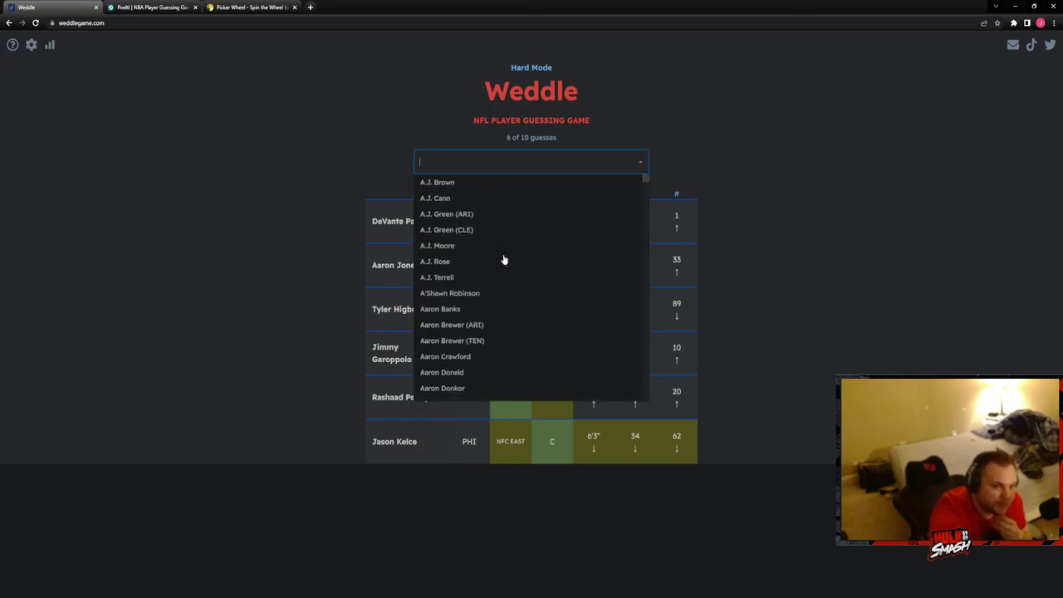
scroll(503, 258, "down", 4)
scroll(498, 256, "down", 5)
scroll(498, 255, "down", 5)
scroll(496, 257, "down", 5)
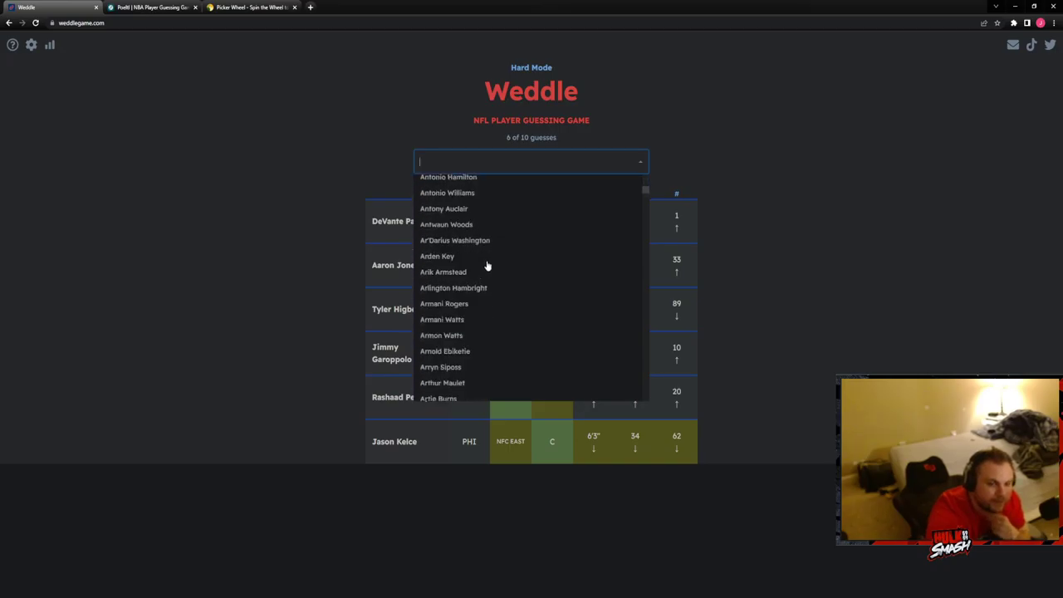
scroll(494, 258, "down", 5)
scroll(486, 261, "down", 5)
scroll(486, 262, "down", 5)
scroll(485, 262, "down", 5)
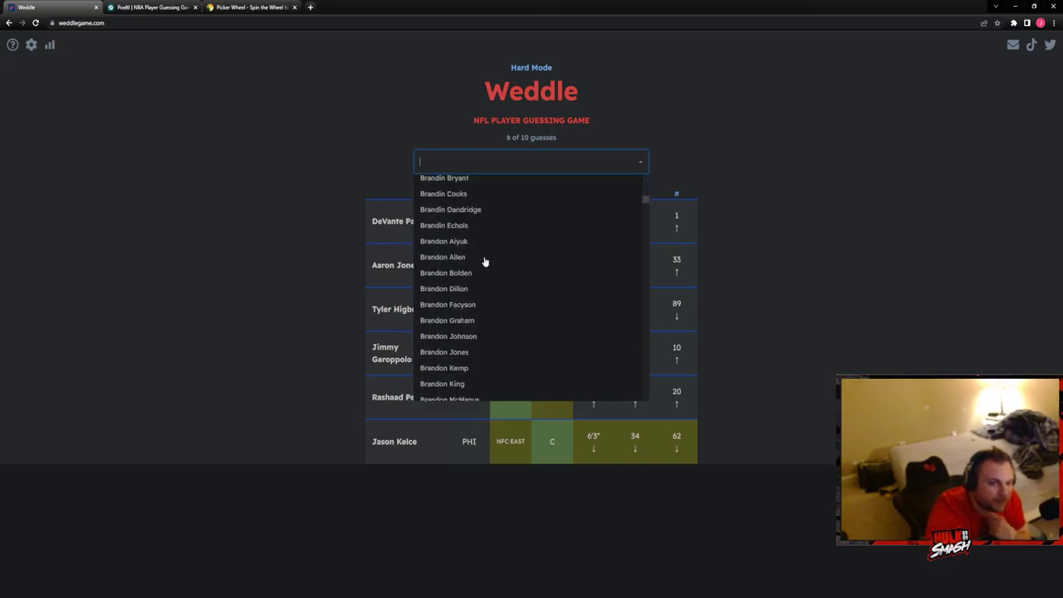
scroll(481, 264, "down", 5)
scroll(478, 268, "down", 2)
scroll(478, 268, "down", 3)
scroll(479, 268, "down", 3)
scroll(479, 267, "down", 5)
scroll(479, 267, "down", 2)
scroll(479, 268, "down", 2)
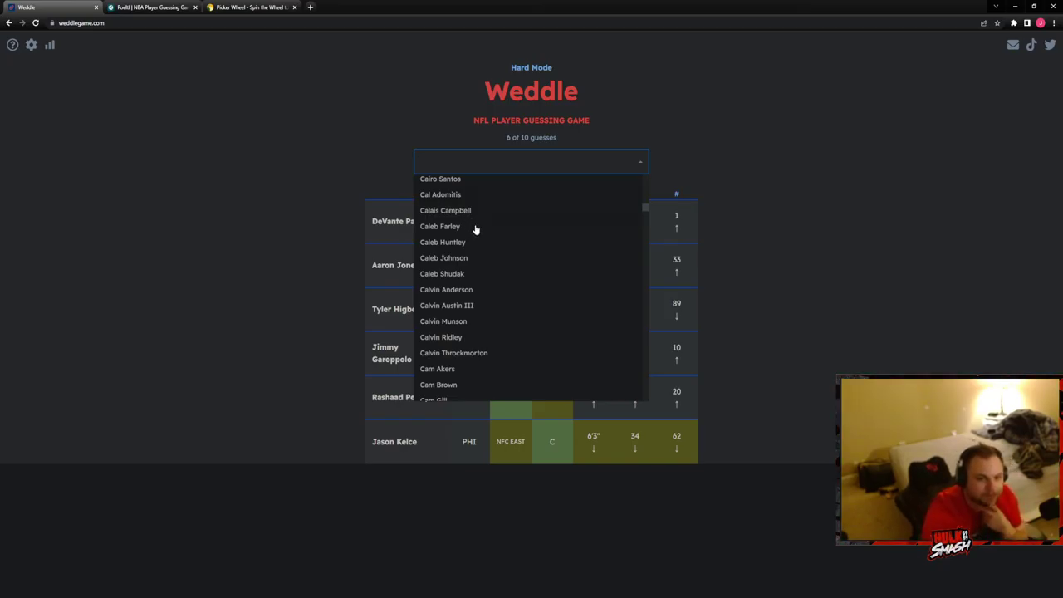
left_click(483, 354)
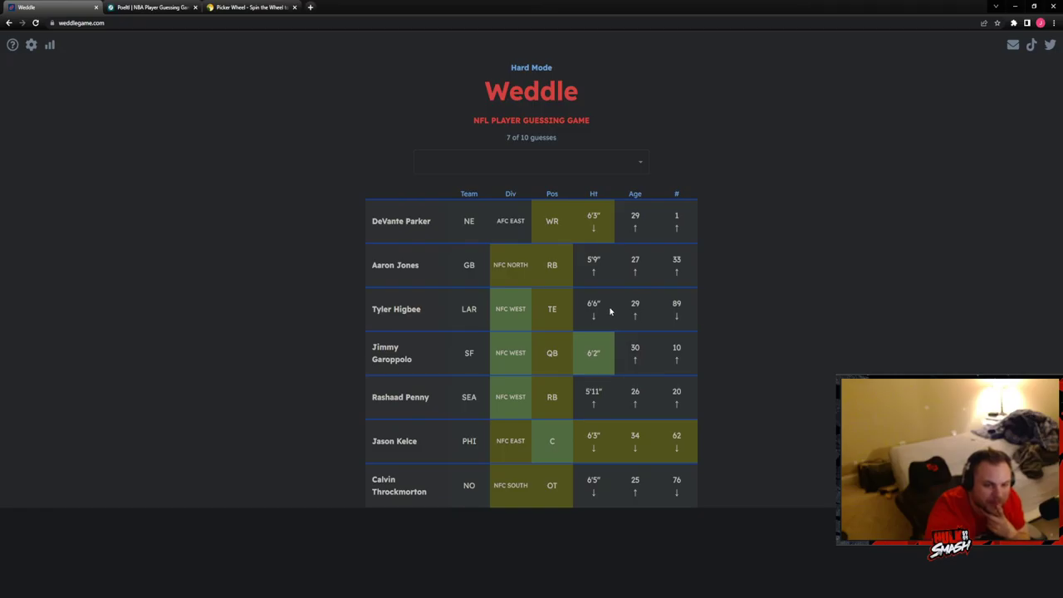
Step: Search for 'Jona' names and guess Jonathan Williams as the eighth player
left_click(540, 154)
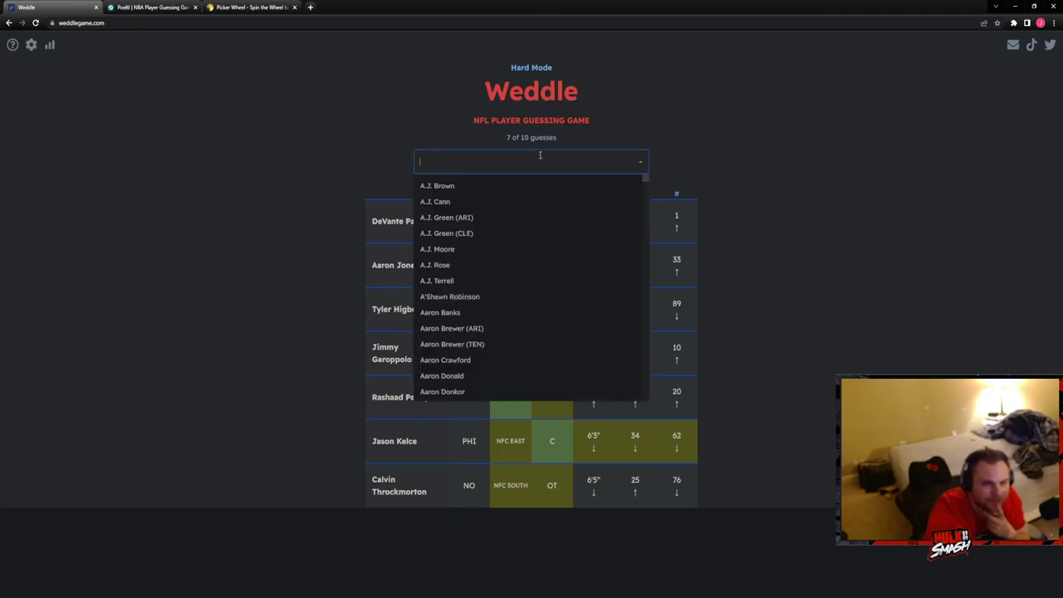
scroll(517, 323, "down", 3)
scroll(513, 331, "down", 5)
scroll(513, 331, "down", 5)
scroll(512, 328, "up", 2)
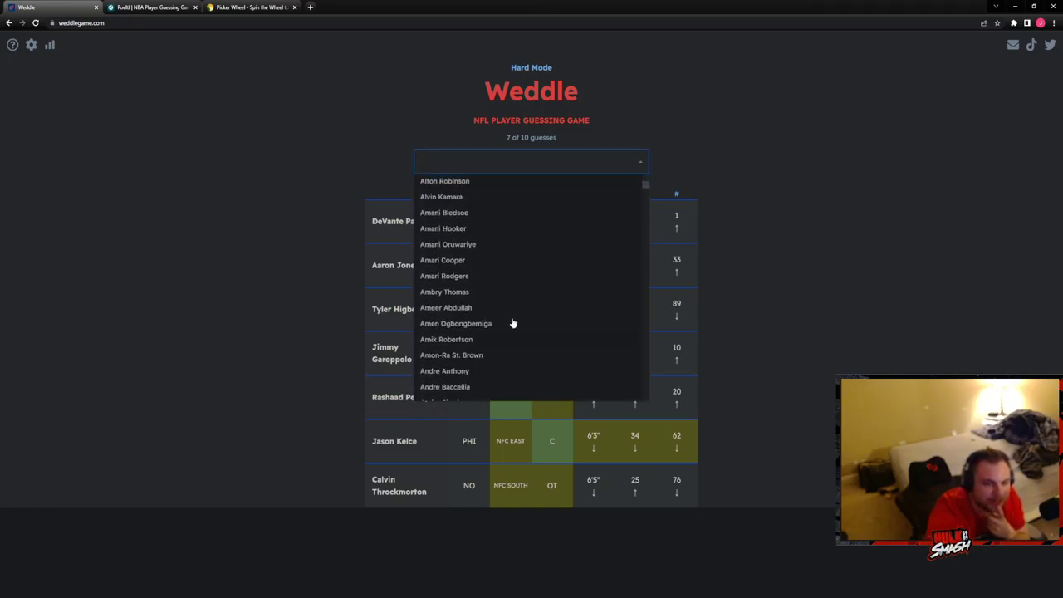
scroll(511, 323, "up", 3)
scroll(507, 321, "down", 5)
scroll(506, 322, "down", 5)
scroll(507, 328, "down", 5)
scroll(506, 330, "down", 5)
left_click(530, 161)
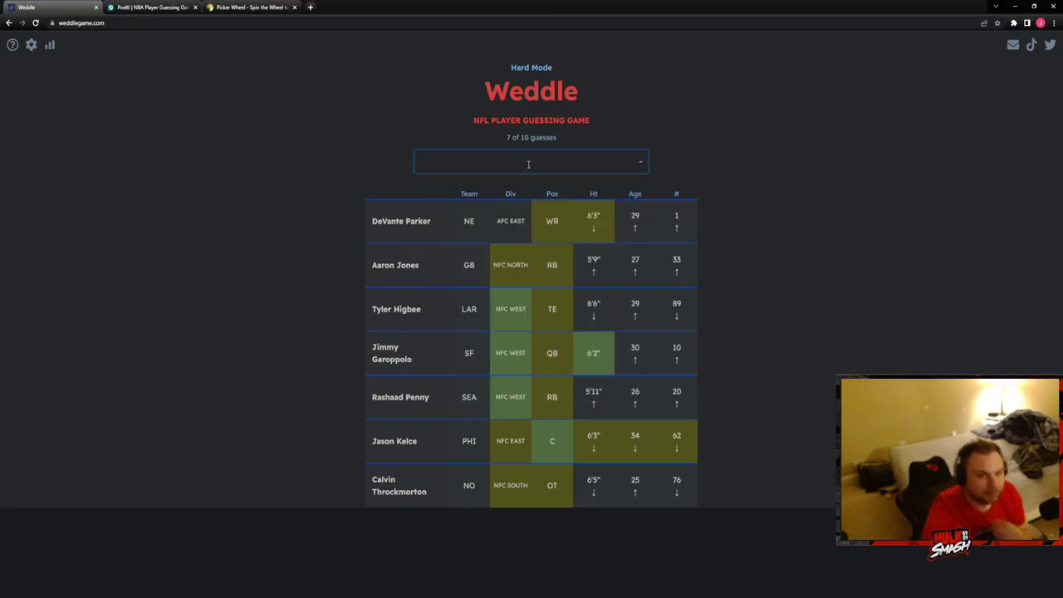
type("john")
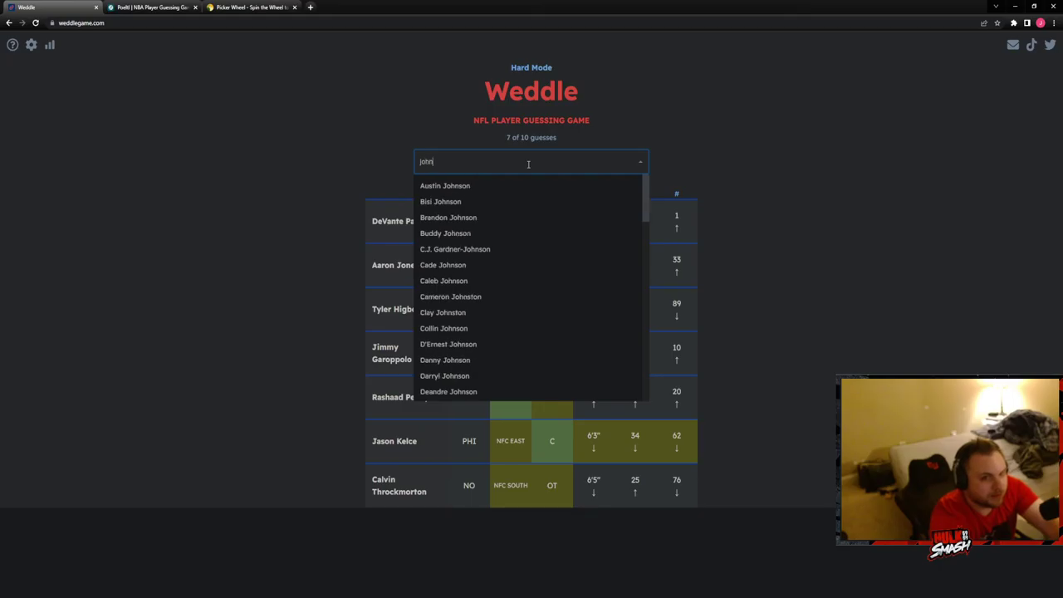
type("a")
key("BackSpace")
key("BackSpace")
key("BackSpace")
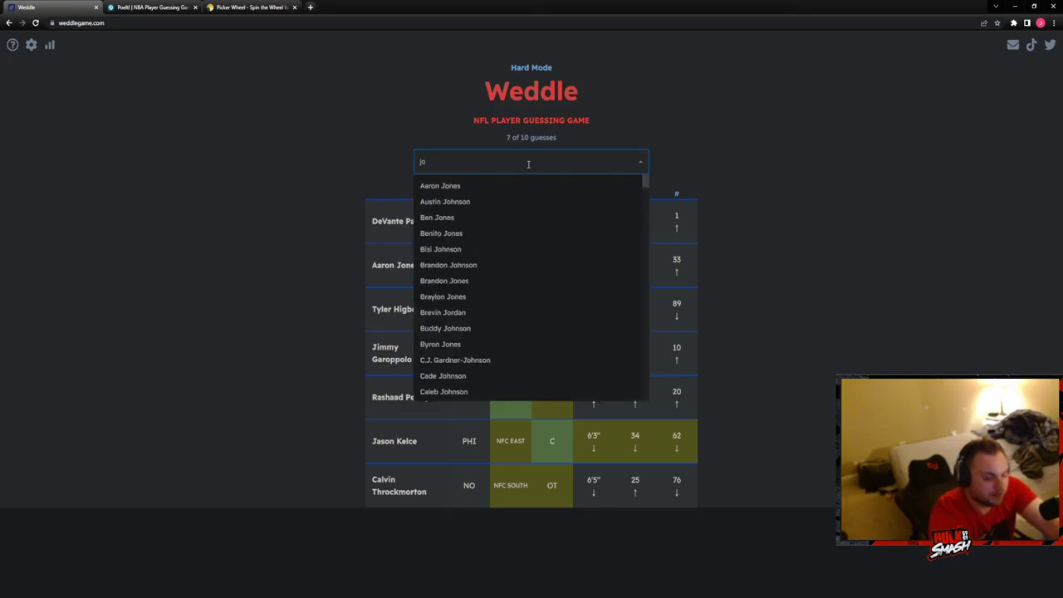
type("na")
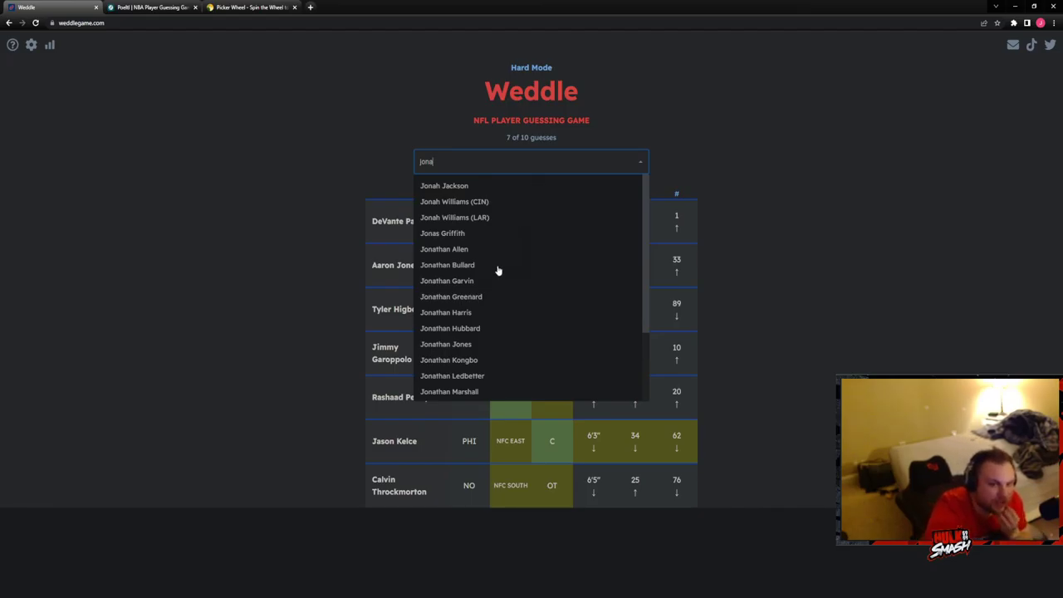
scroll(496, 270, "down", 2)
left_click(462, 359)
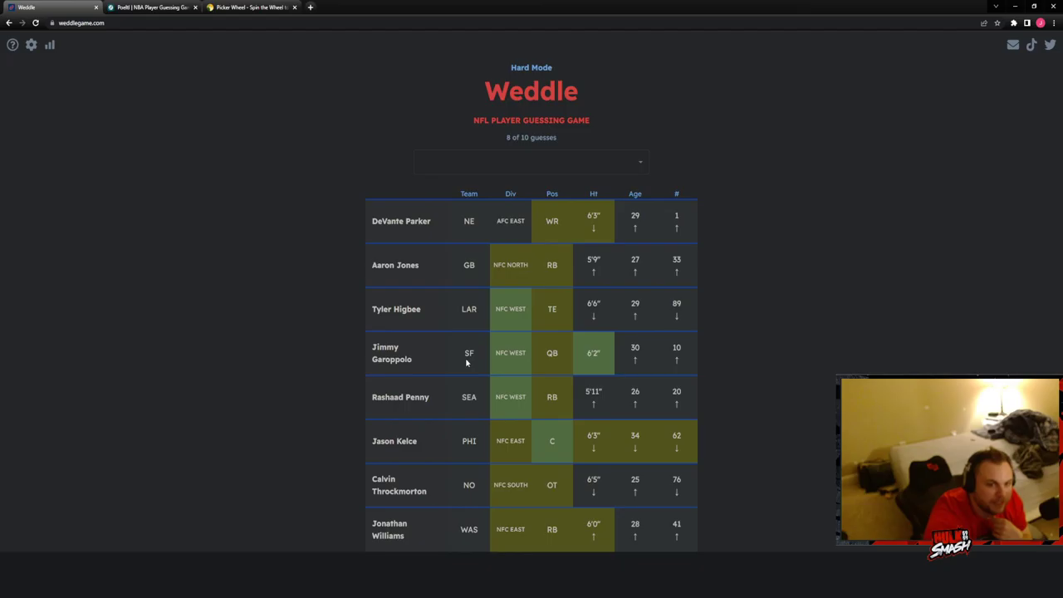
Step: Guess Carter Coughlin and a final tenth player, then dismiss the Rodney Hudson statistics
left_click(558, 162)
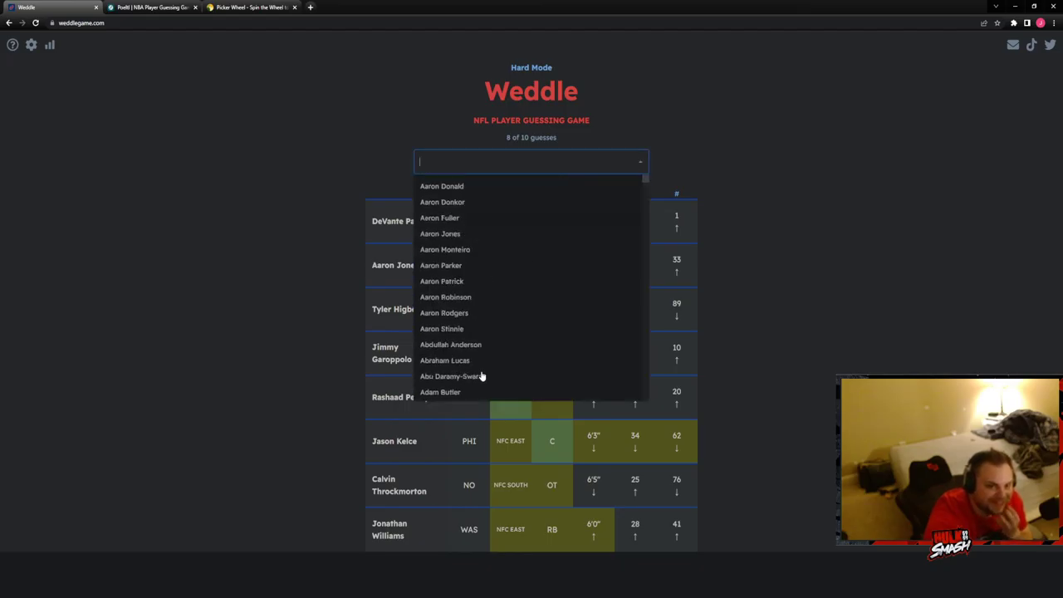
scroll(488, 320, "down", 3)
scroll(490, 319, "down", 3)
scroll(487, 327, "down", 3)
scroll(484, 333, "down", 3)
scroll(486, 332, "down", 3)
scroll(487, 332, "down", 3)
scroll(488, 331, "down", 3)
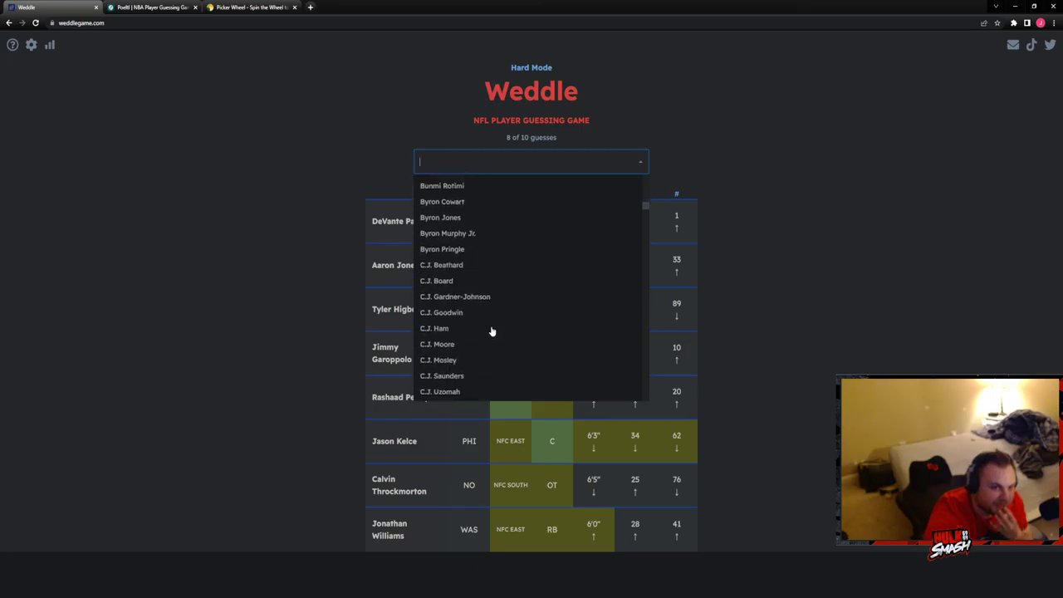
scroll(489, 331, "down", 3)
scroll(489, 330, "down", 1)
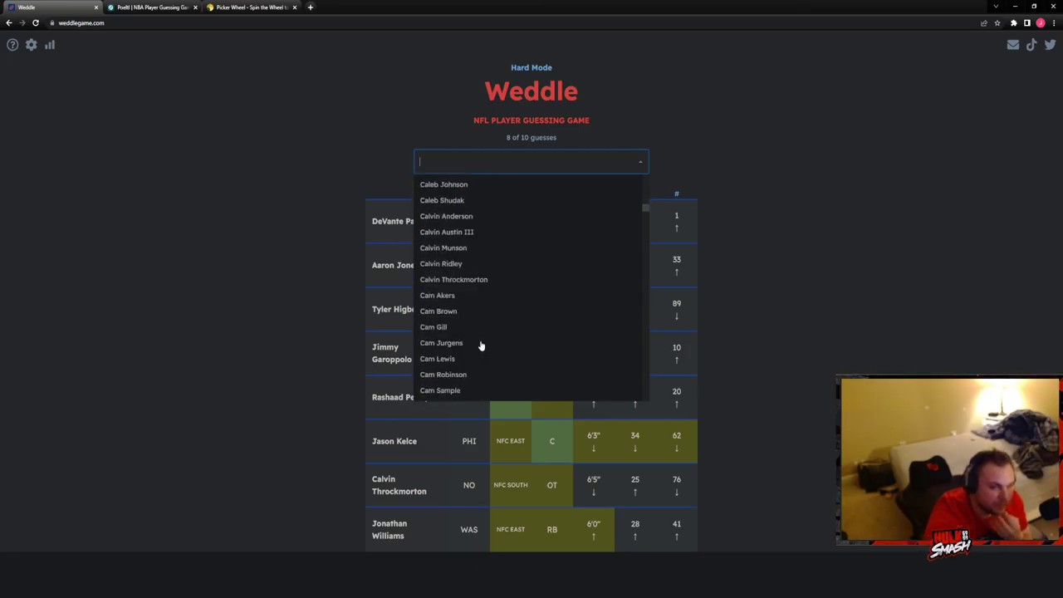
scroll(482, 340, "down", 3)
scroll(483, 344, "down", 3)
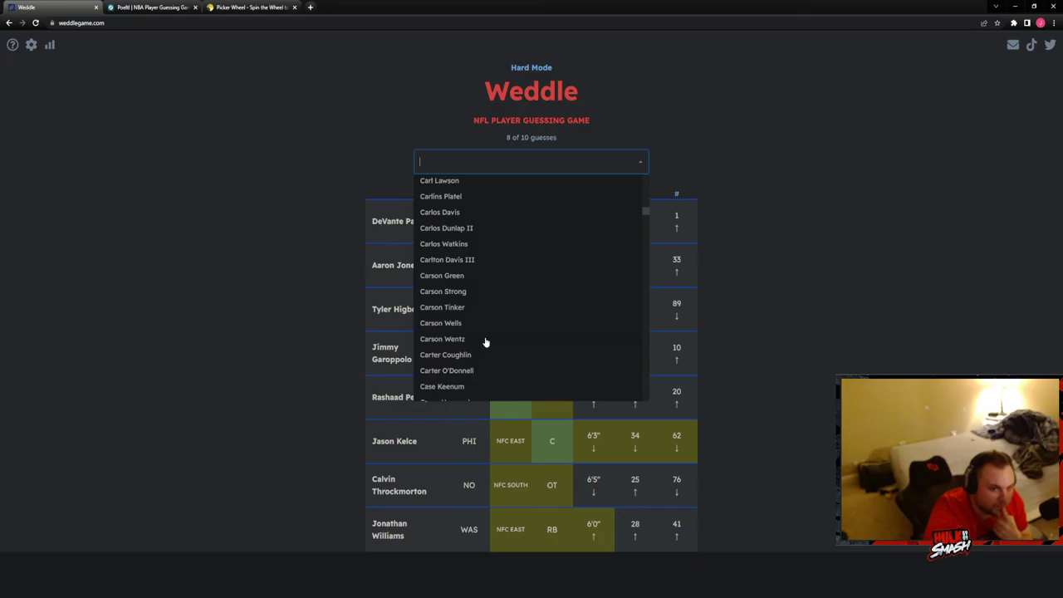
scroll(486, 341, "down", 2)
left_click(464, 267)
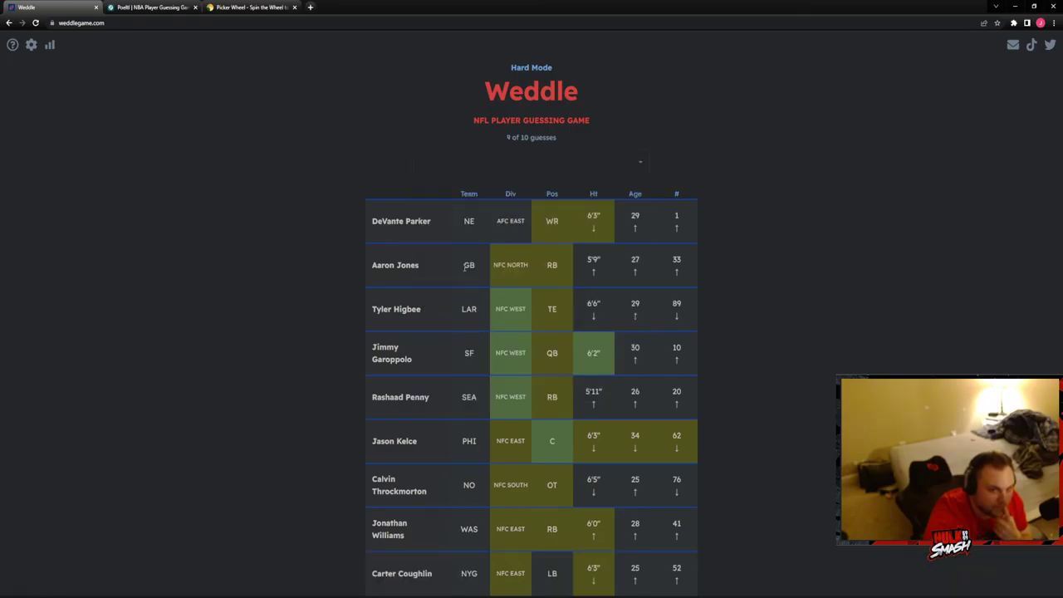
left_click(508, 168)
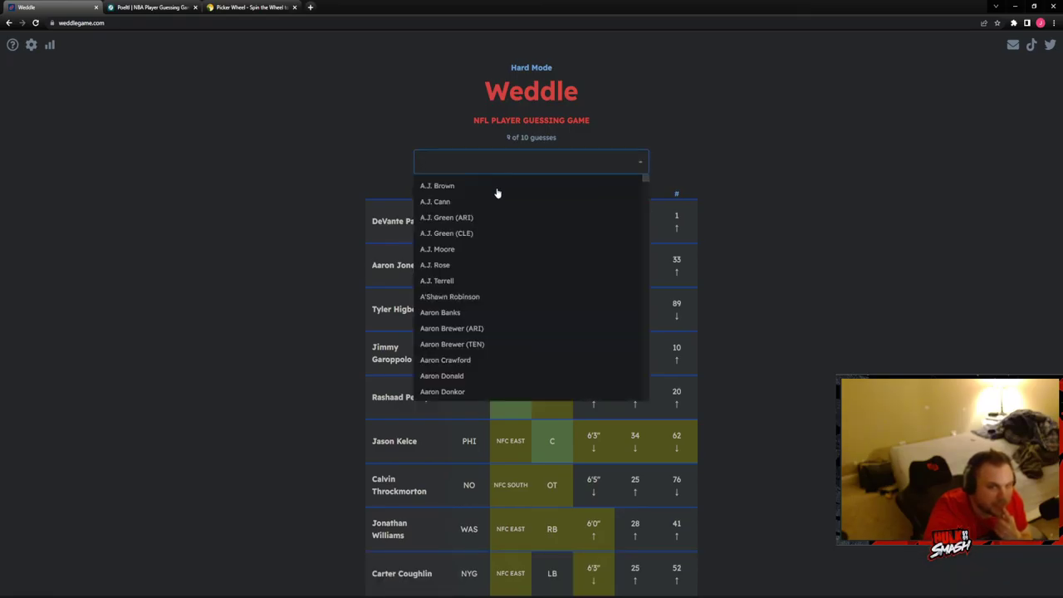
left_click(497, 191)
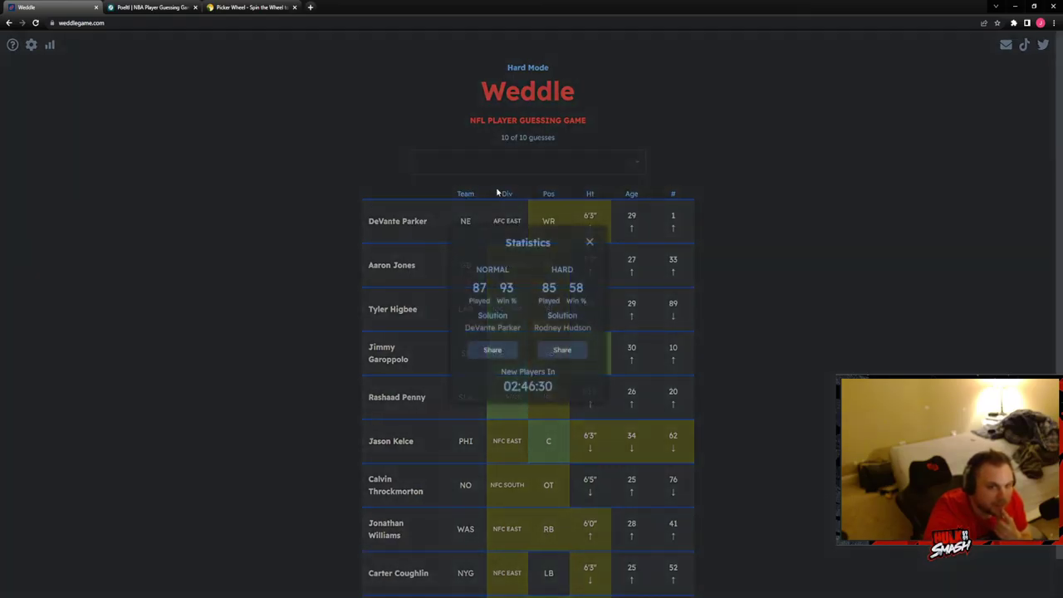
left_click(590, 243)
Step: Back in Poeltl, view the silhouette and guess Jordan Poole first
left_click(96, 8)
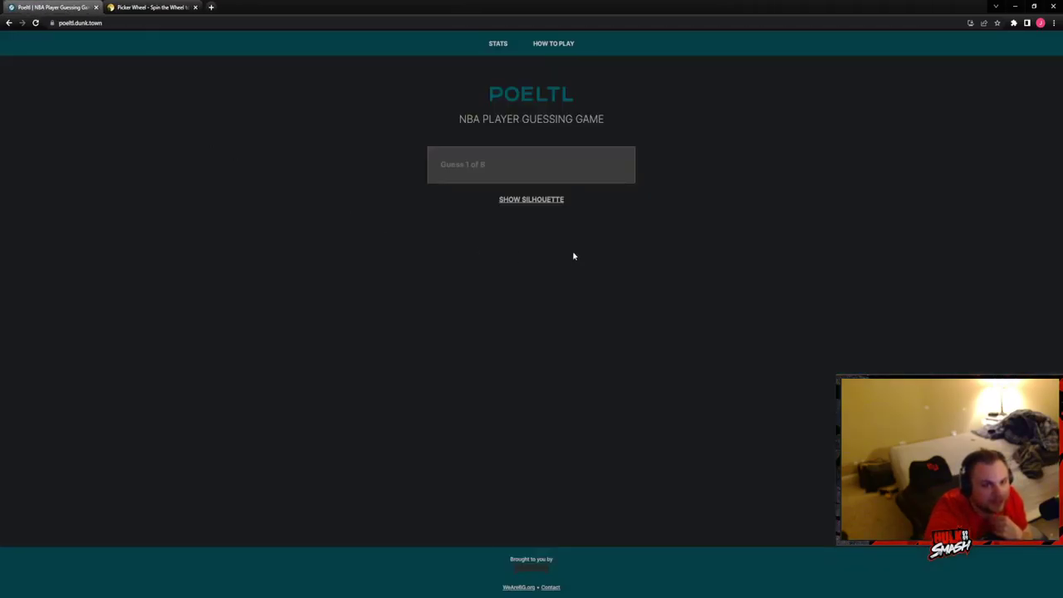
left_click(539, 203)
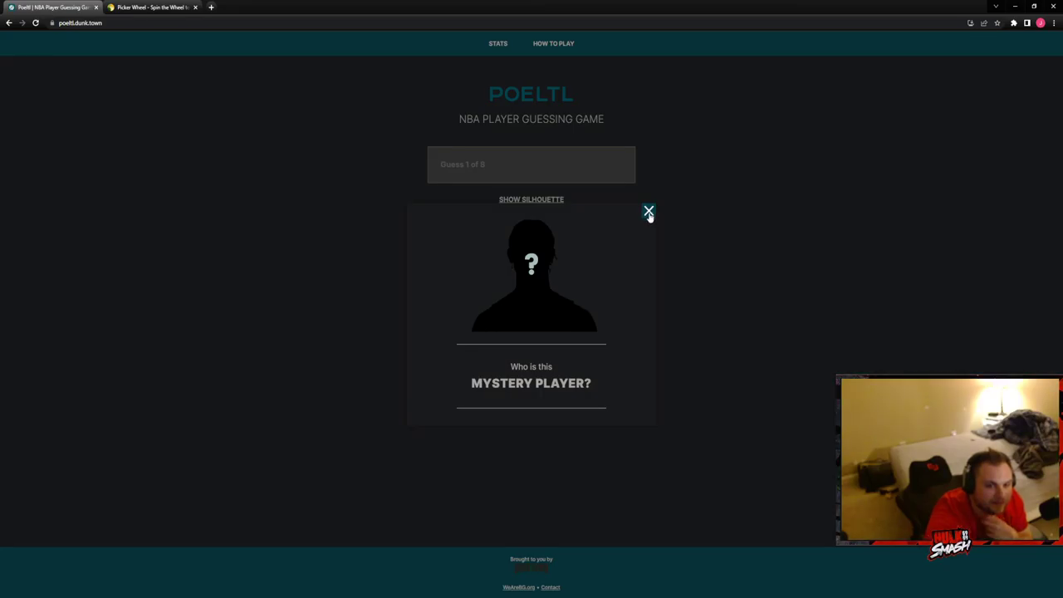
left_click(649, 213)
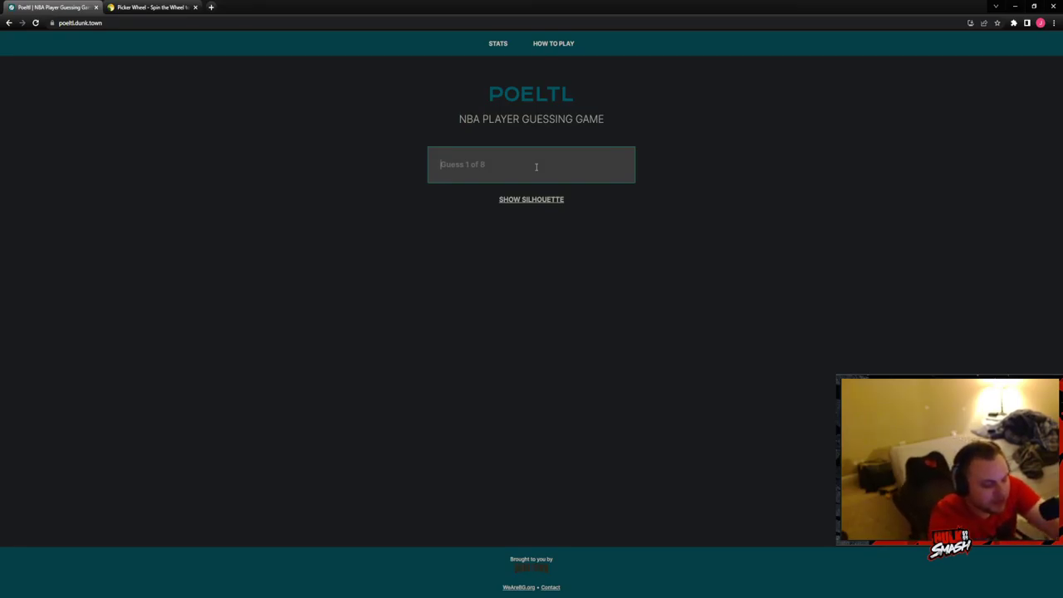
type("poole")
left_click(524, 197)
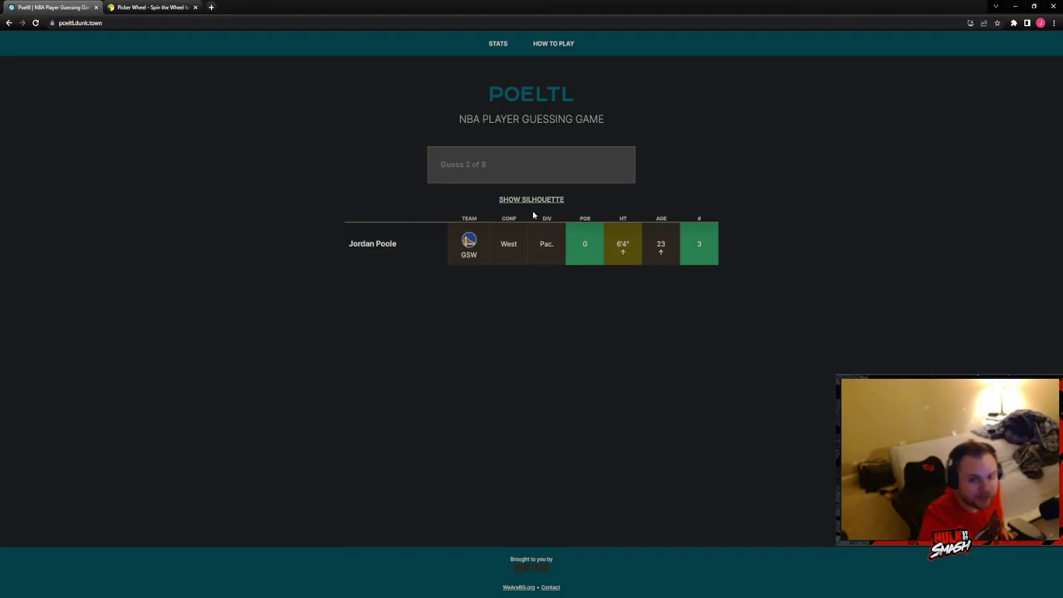
left_click(534, 201)
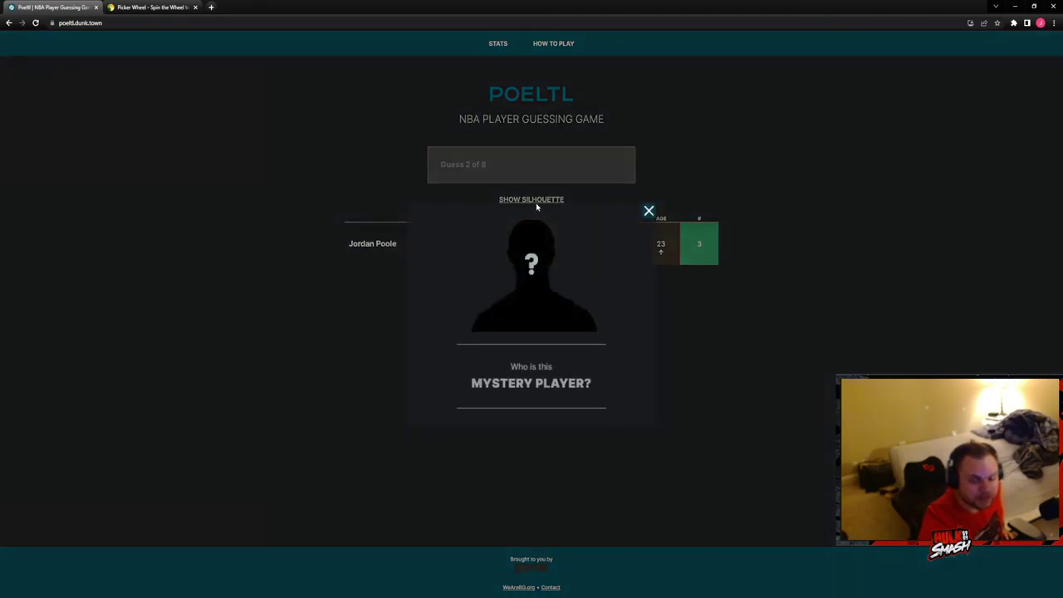
left_click(649, 212)
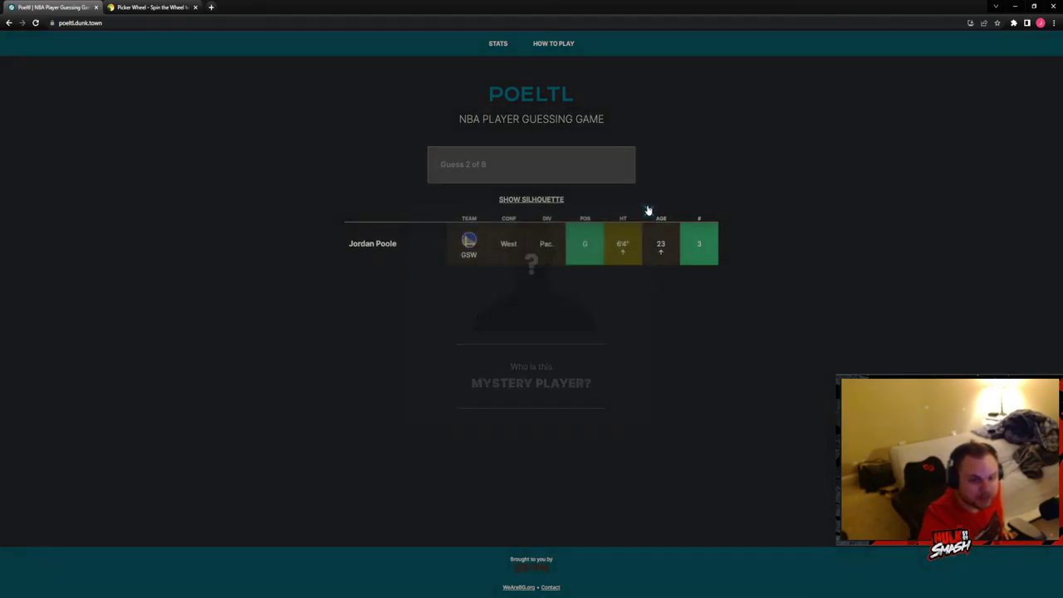
left_click(539, 201)
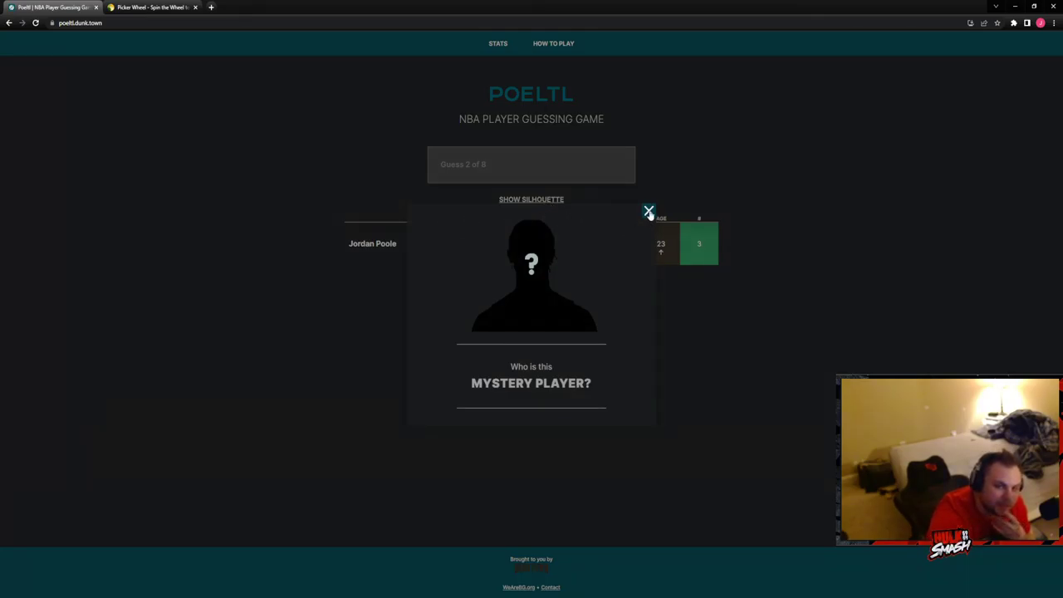
left_click(650, 213)
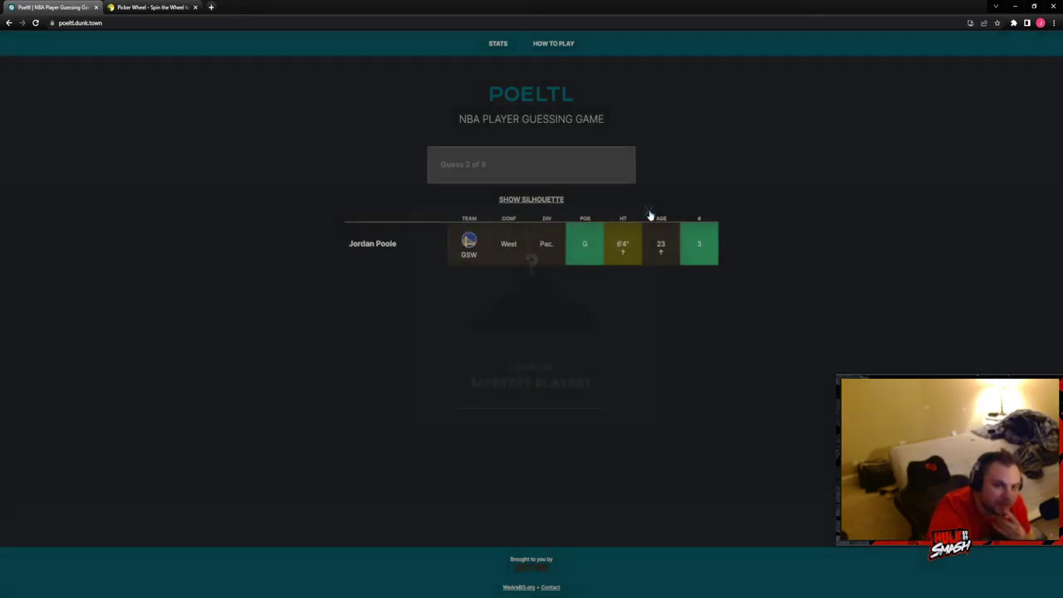
type("jrue")
Step: Guess Jrue Holiday and Cade Cunningham, then compare them with the silhouette
left_click(556, 194)
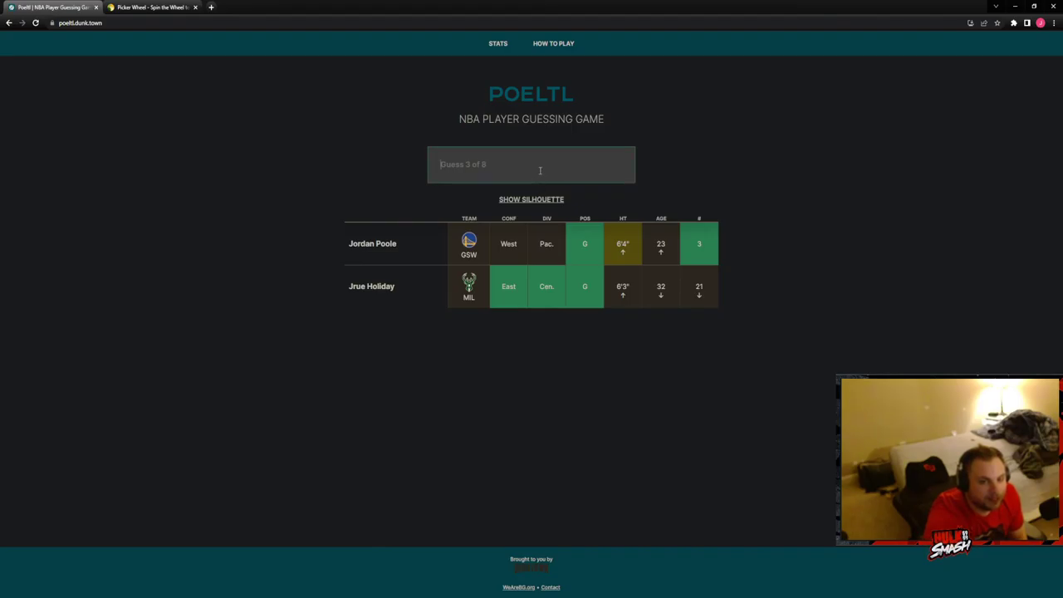
type("cade")
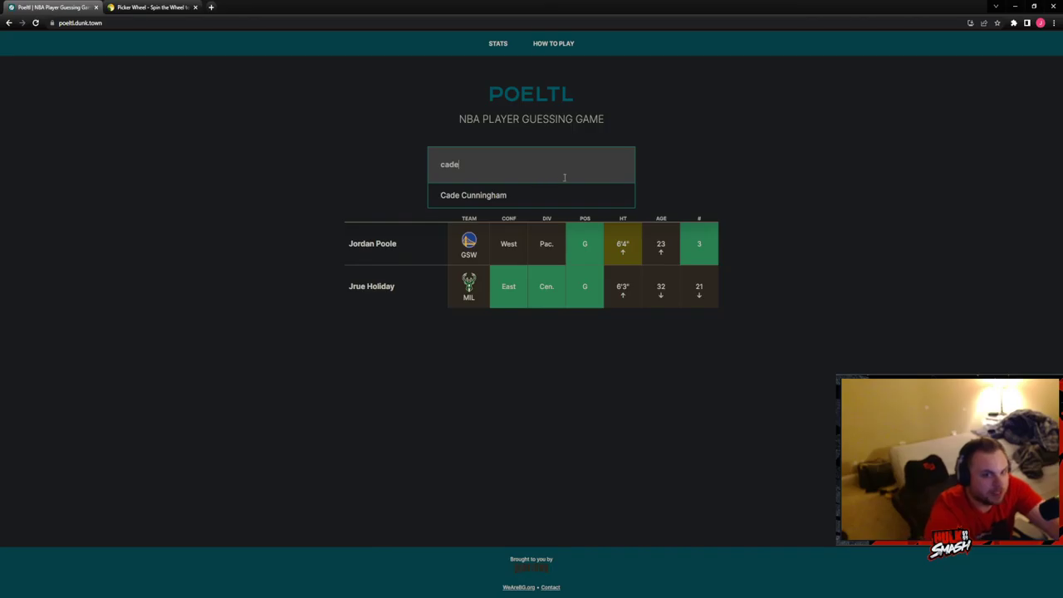
left_click(554, 195)
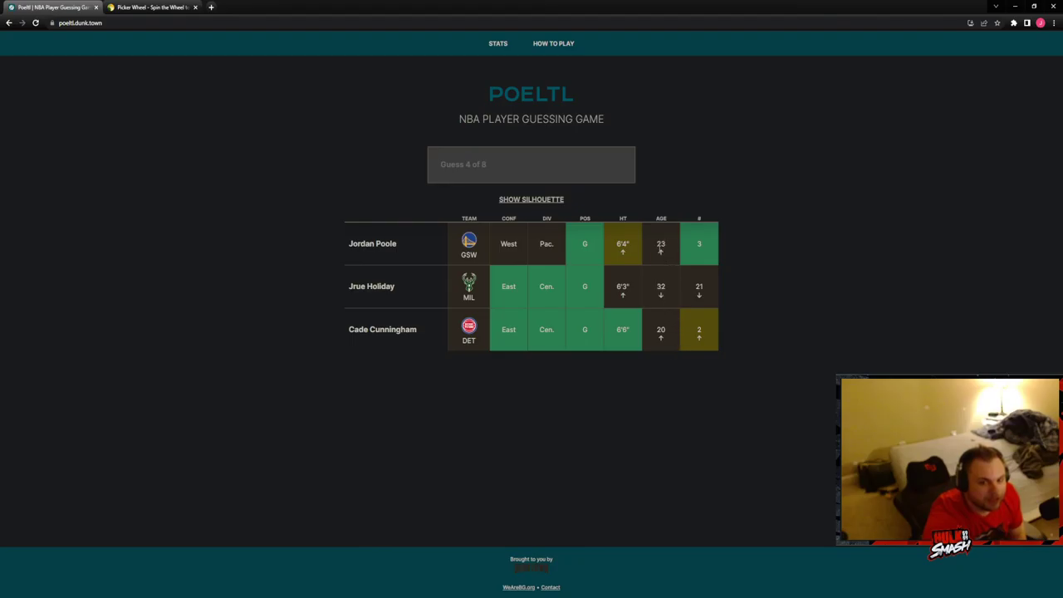
left_click(536, 200)
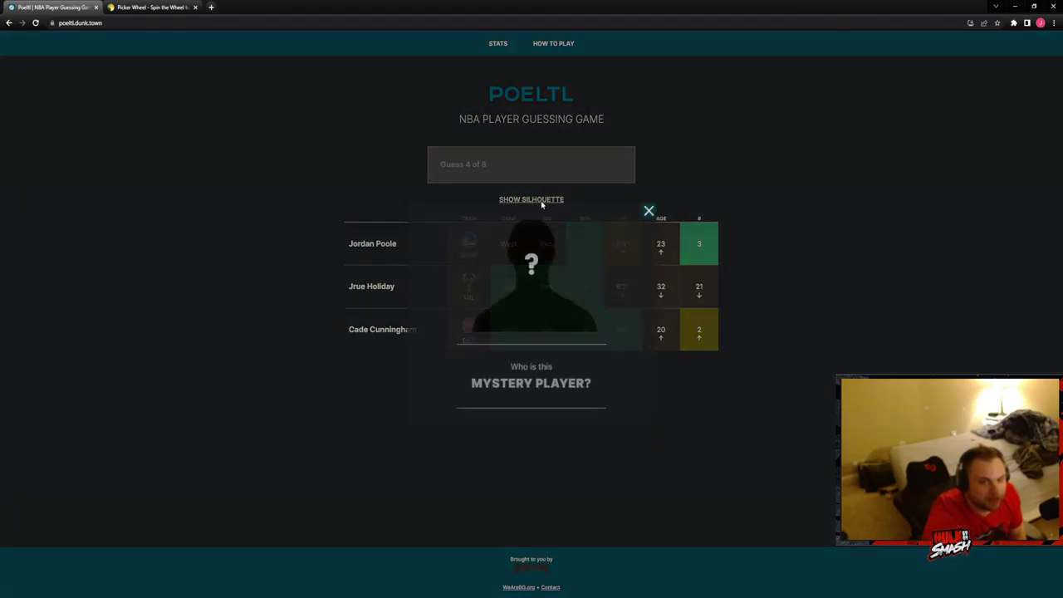
left_click(649, 211)
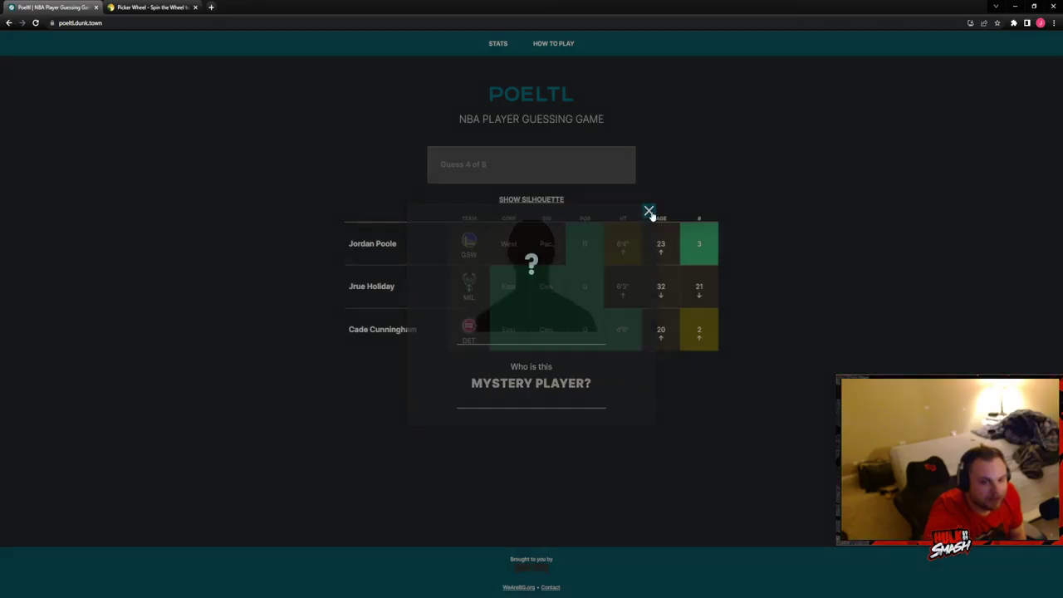
type("dreo")
Step: Clear the name field, guess Lonzo Ball fourth, and check the silhouette
key("BackSpace")
key("BackSpace")
key("BackSpace")
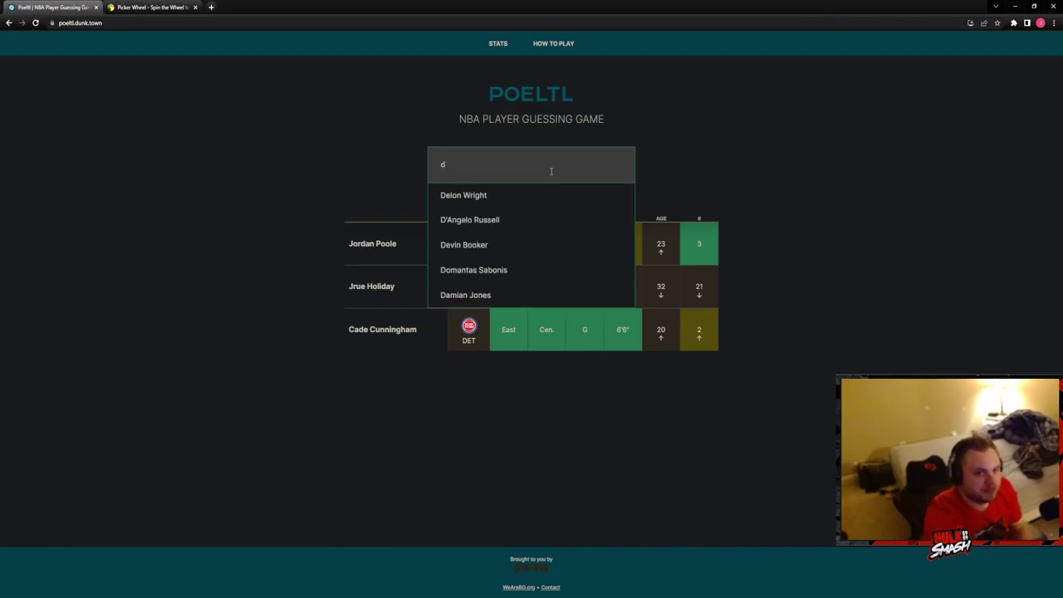
key("BackSpace")
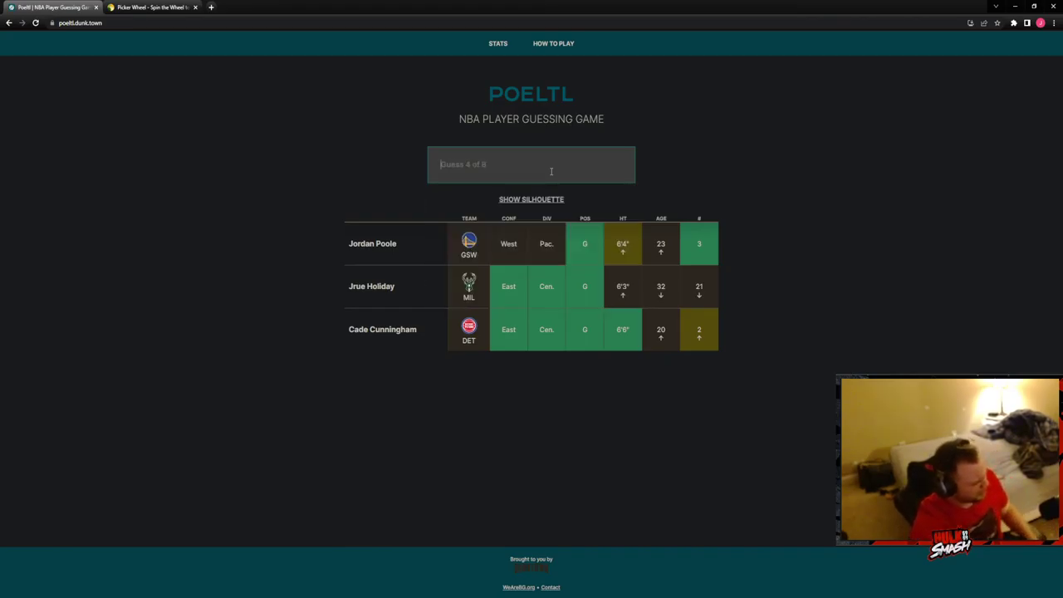
type("lon")
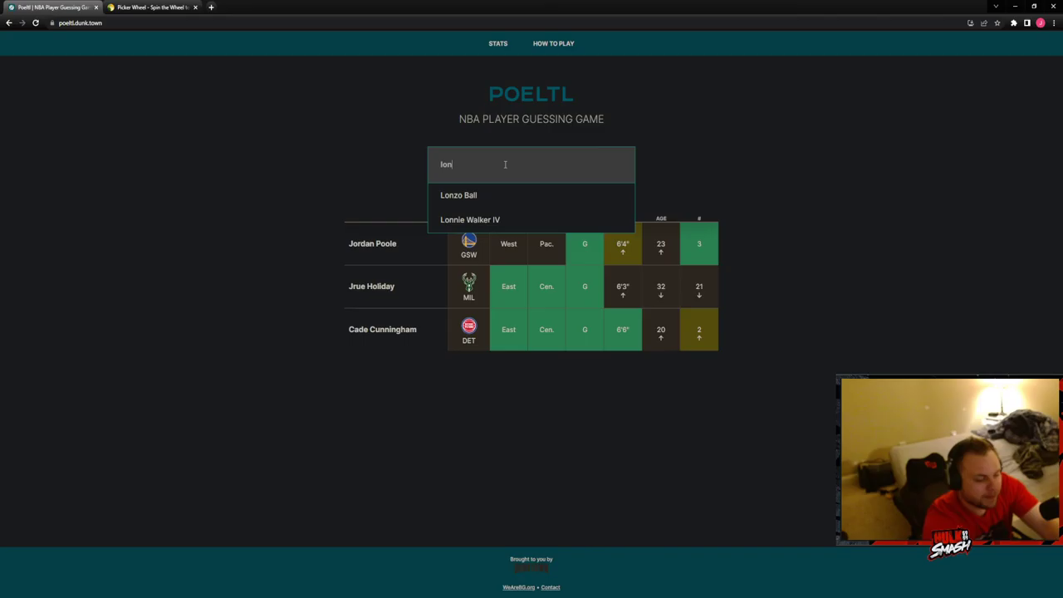
left_click(481, 196)
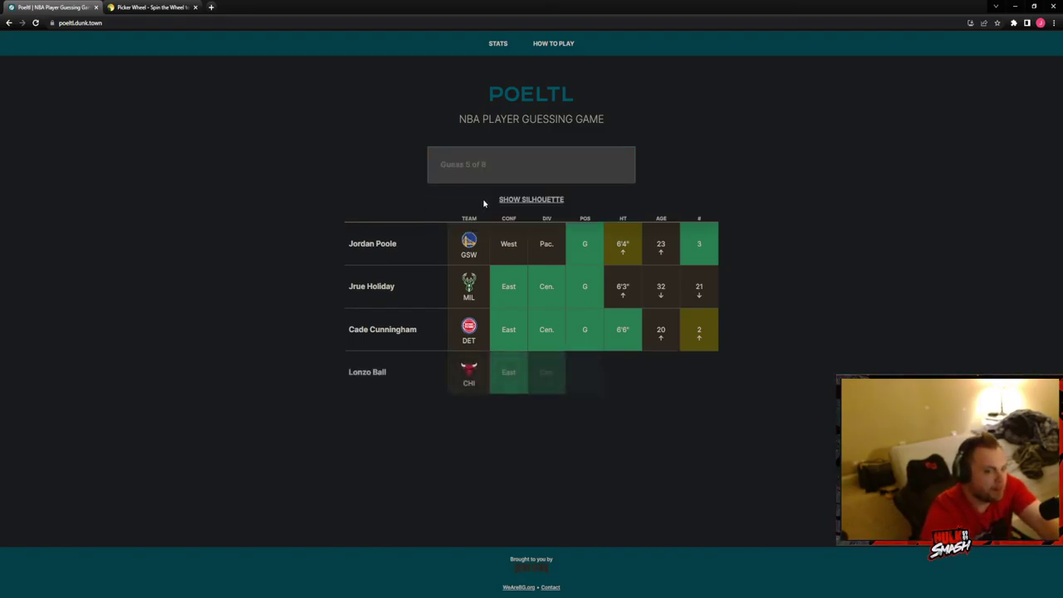
left_click(543, 200)
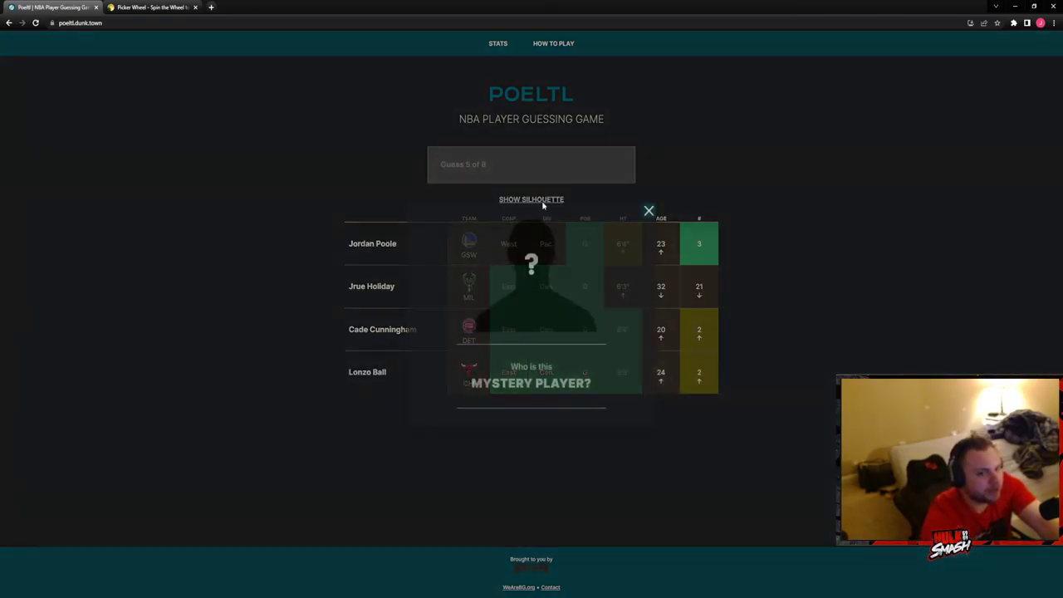
left_click(650, 211)
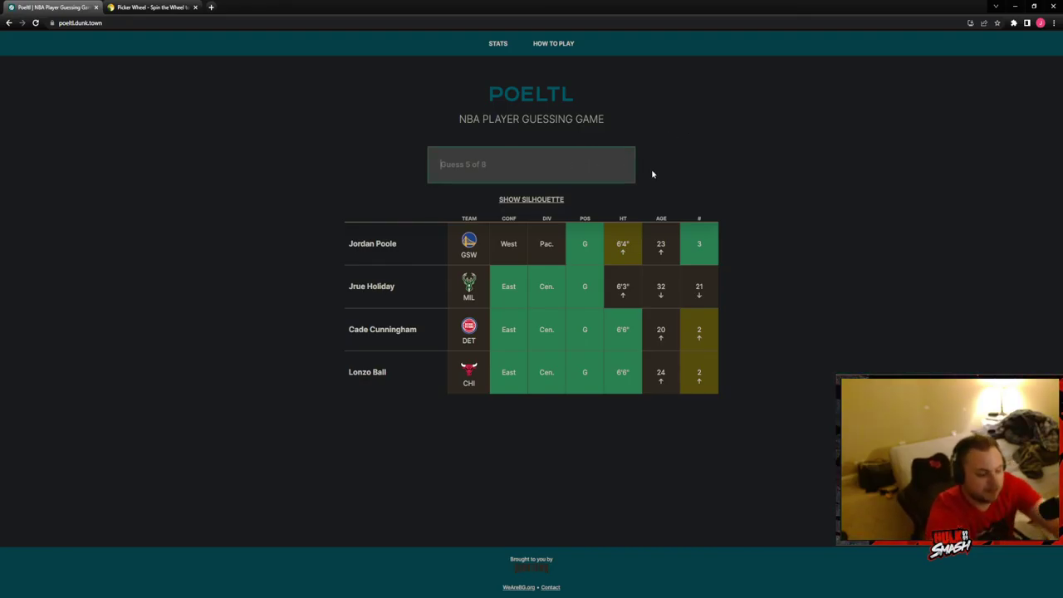
type("g")
Step: Guess Collin Sexton and Isaac Okoro, then check the silhouette
key("BackSpace")
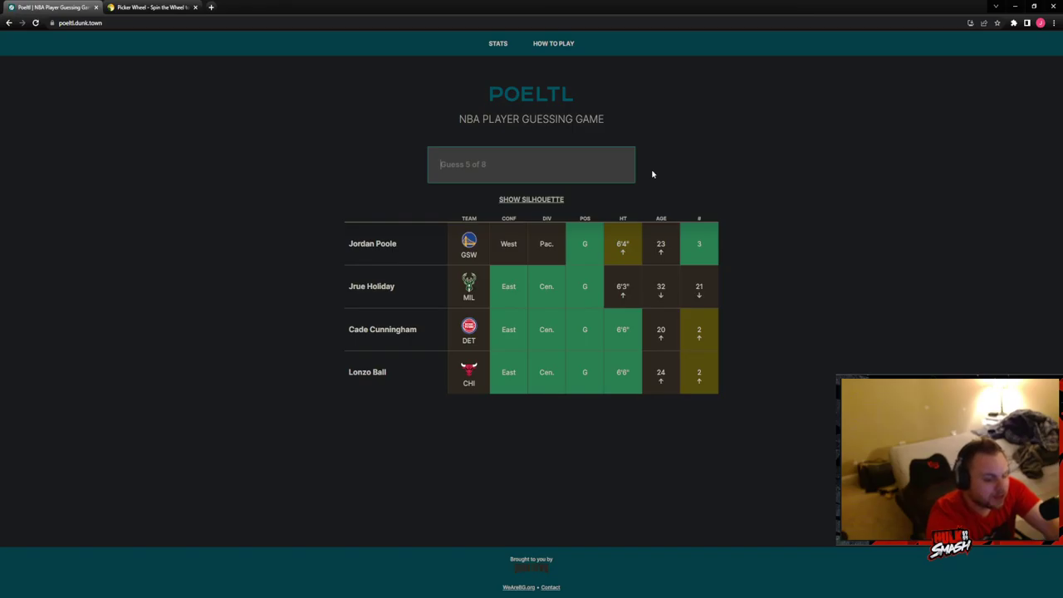
type("sext")
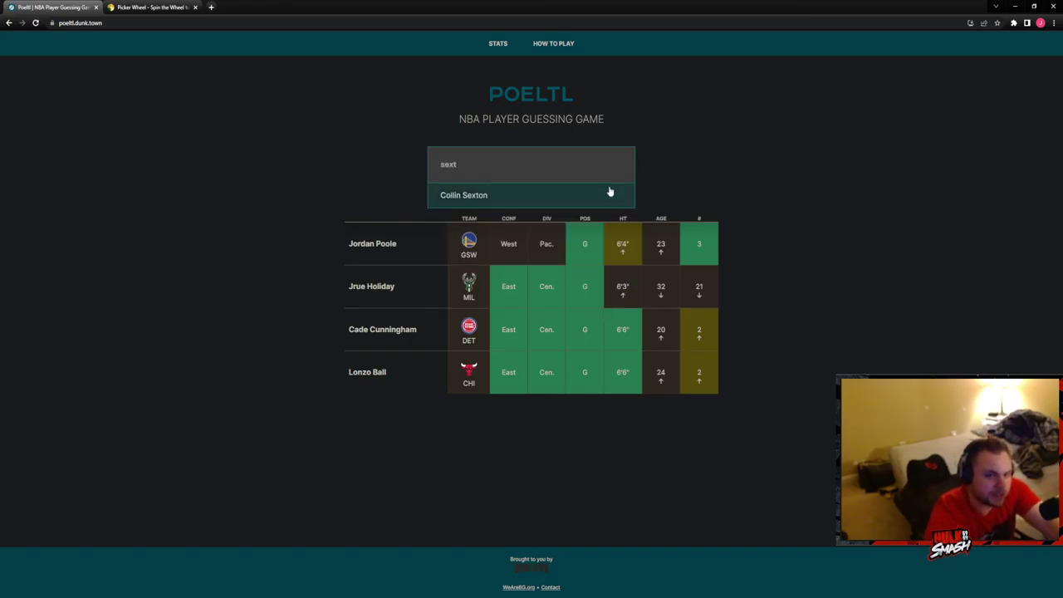
left_click(610, 192)
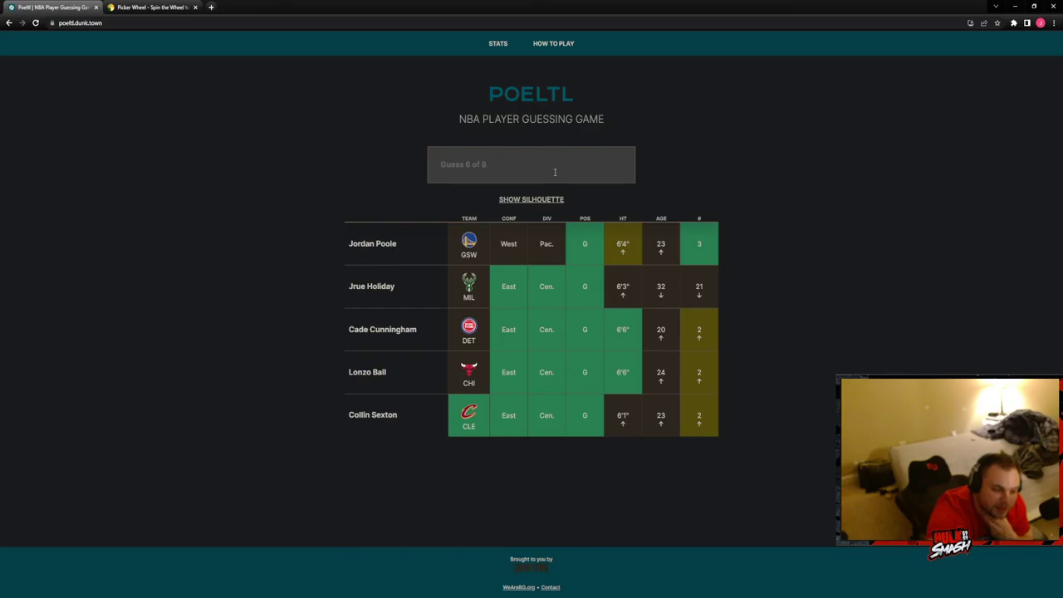
type("ok")
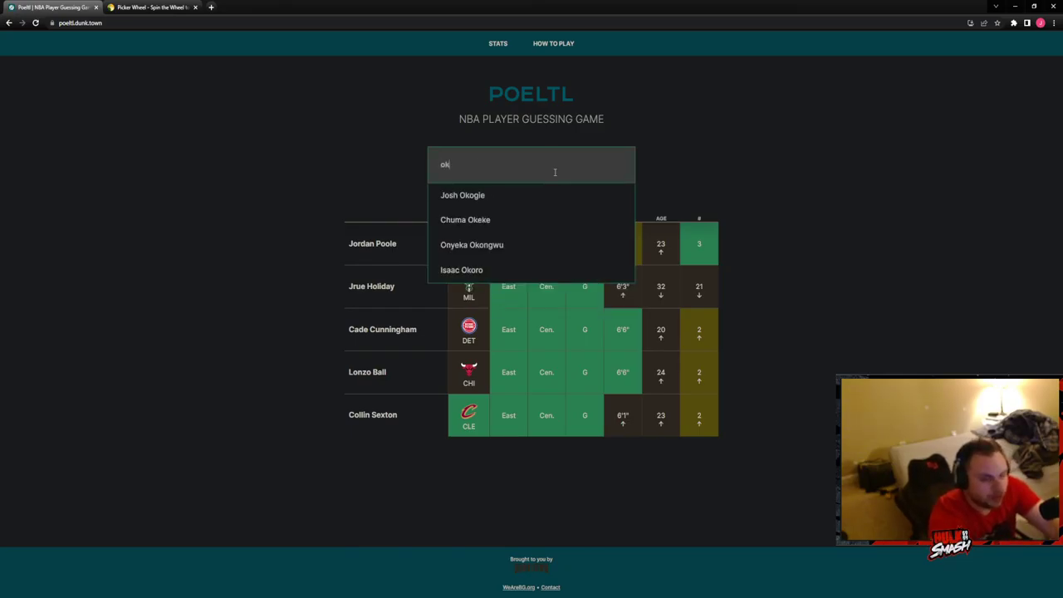
type("o")
left_click(481, 247)
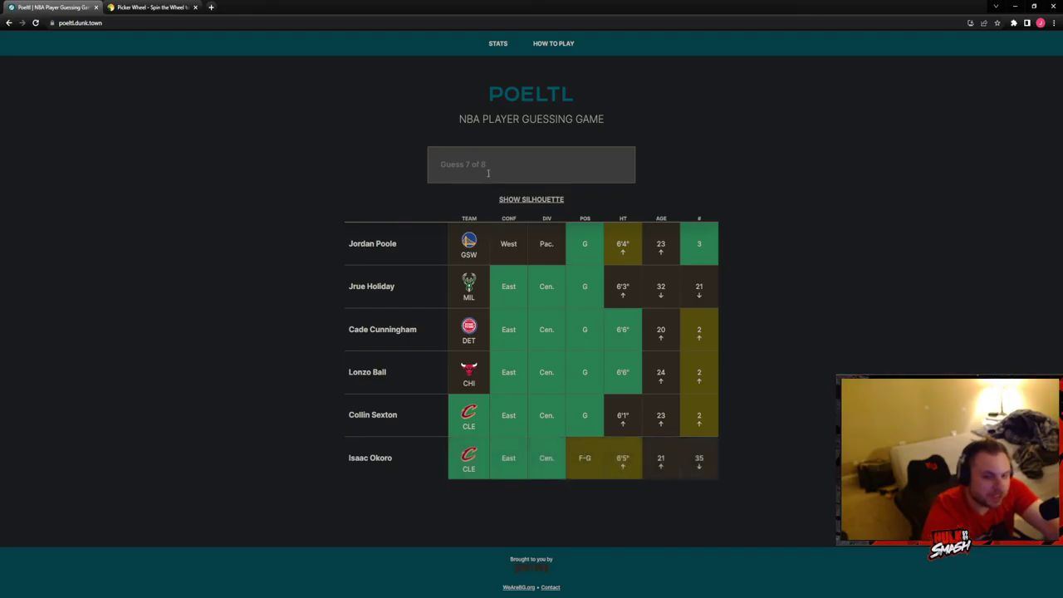
left_click(536, 198)
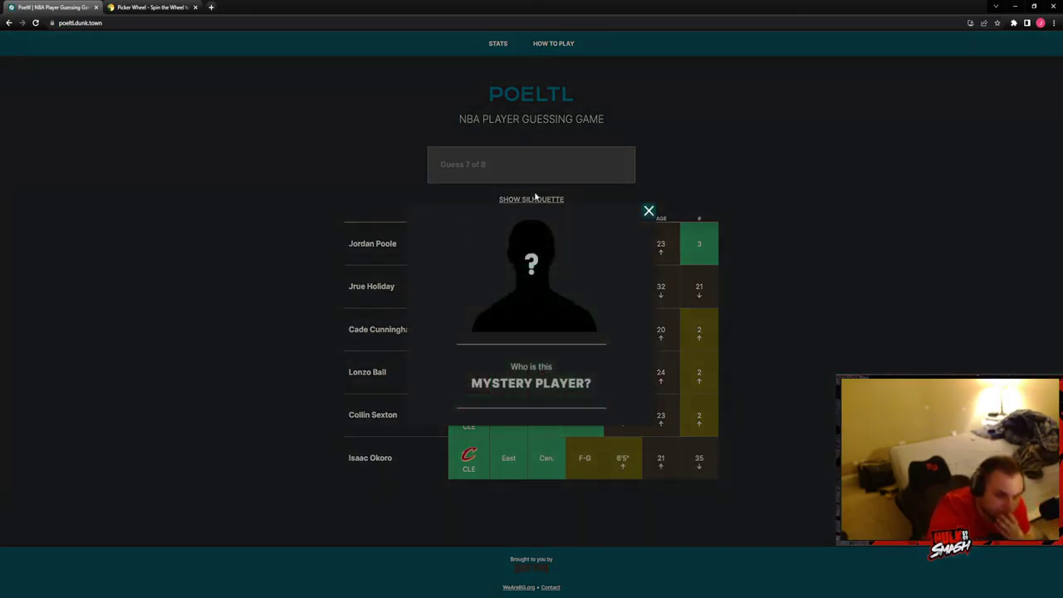
left_click(649, 211)
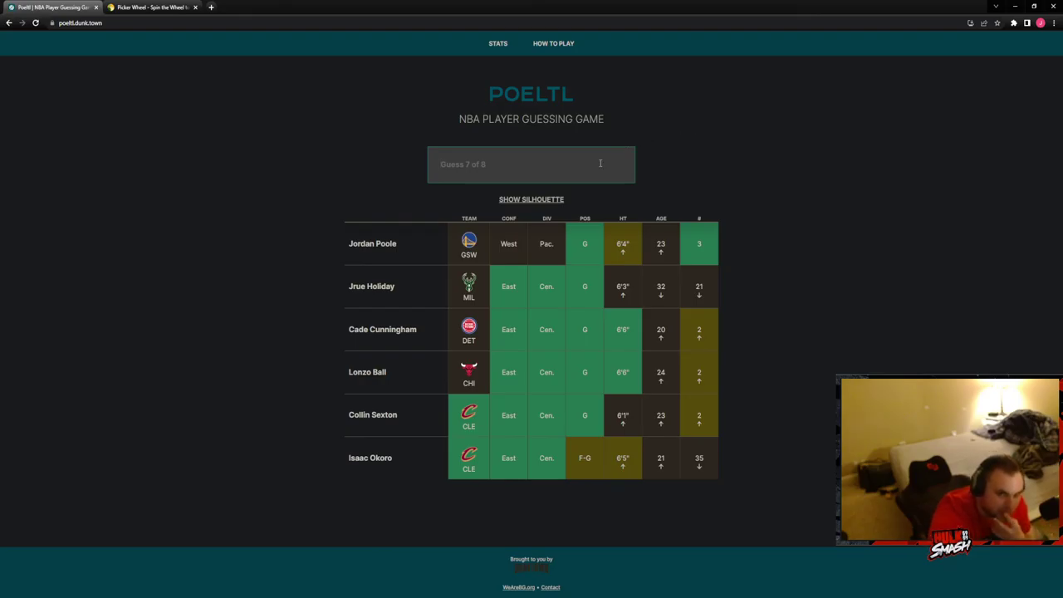
Step: View the silhouette twice more before entering the seventh guess
left_click(553, 205)
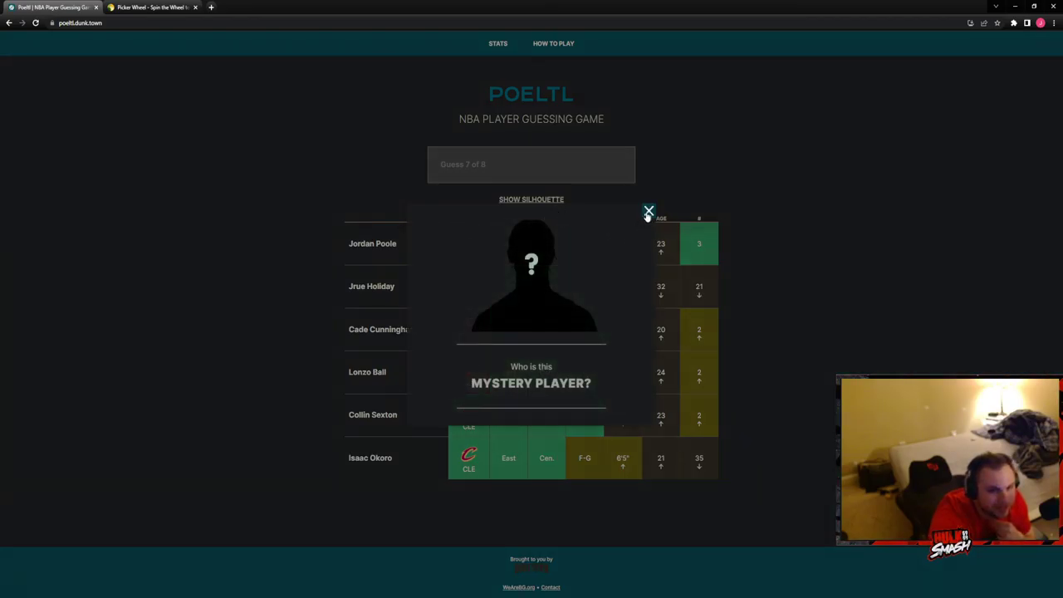
left_click(648, 213)
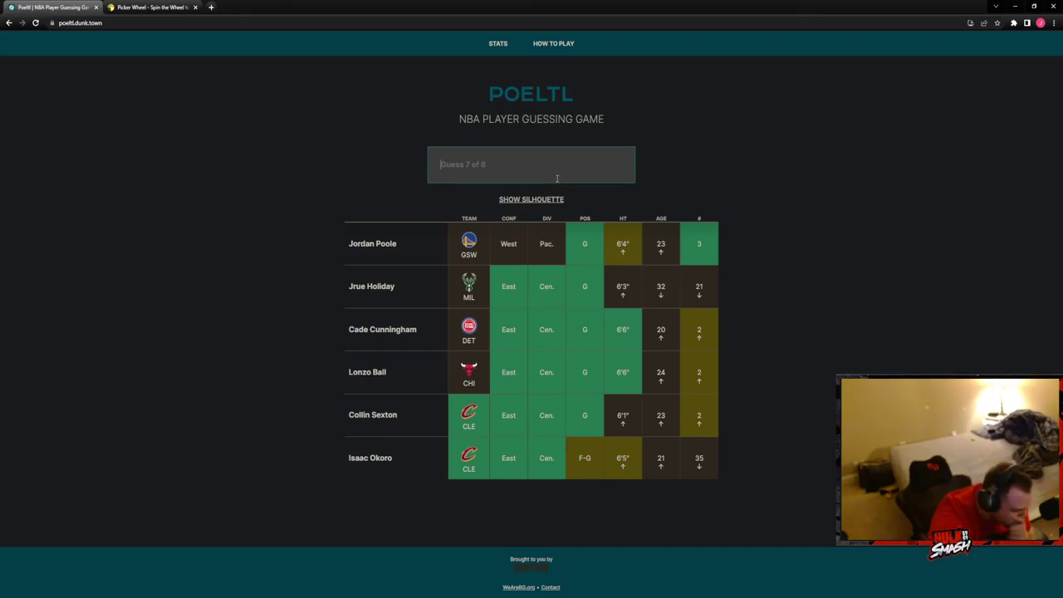
left_click(557, 177)
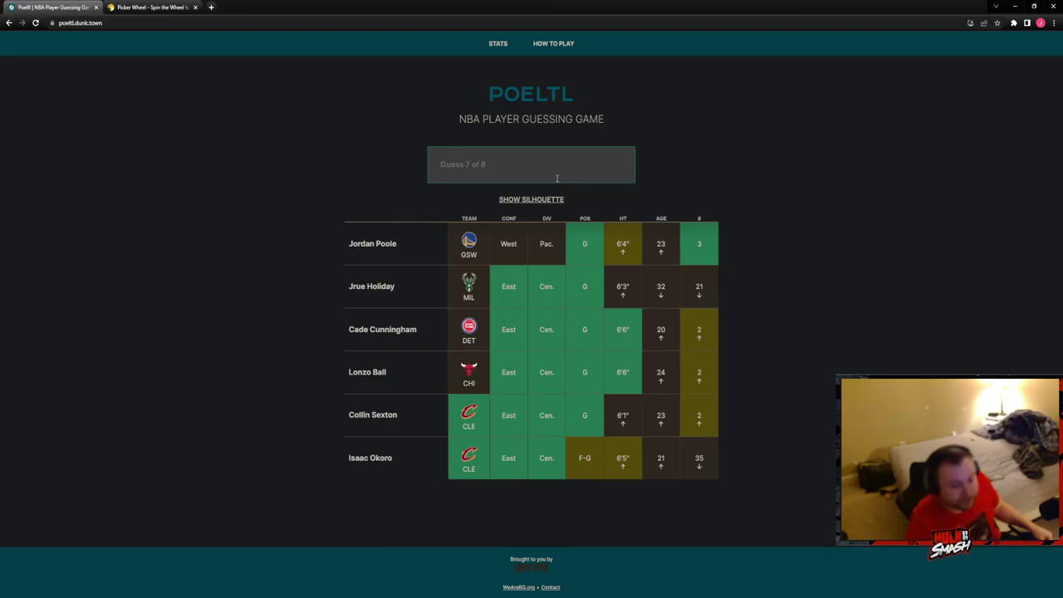
left_click(545, 201)
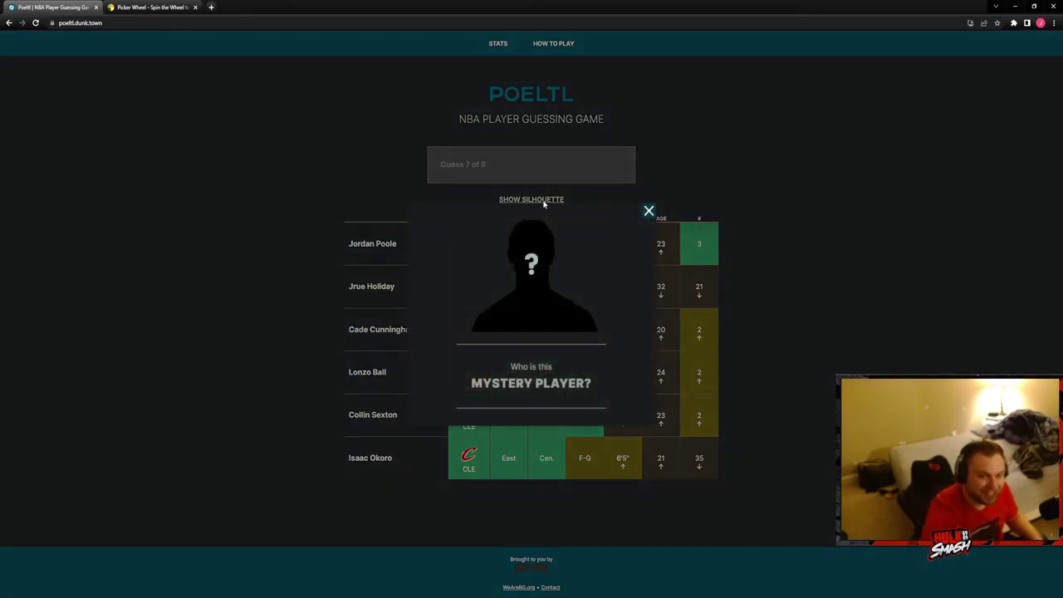
left_click(649, 211)
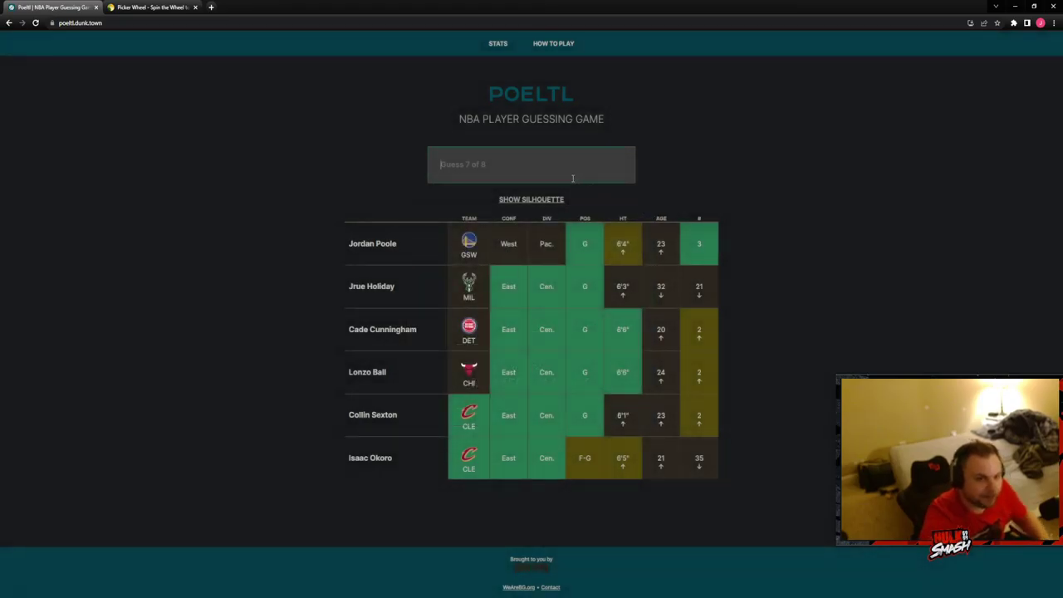
left_click(573, 176)
type("d")
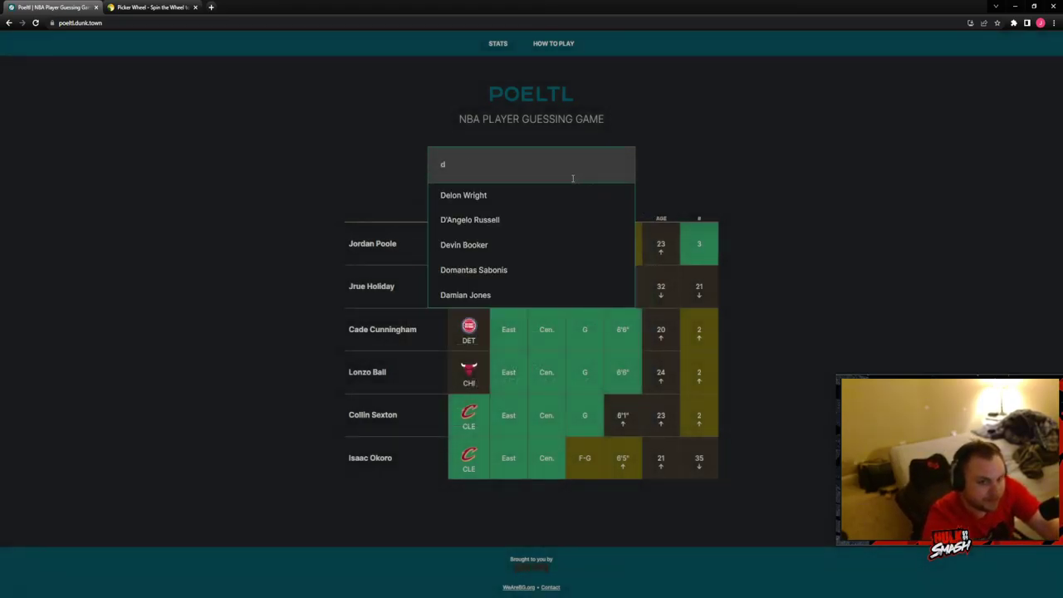
type("ariu")
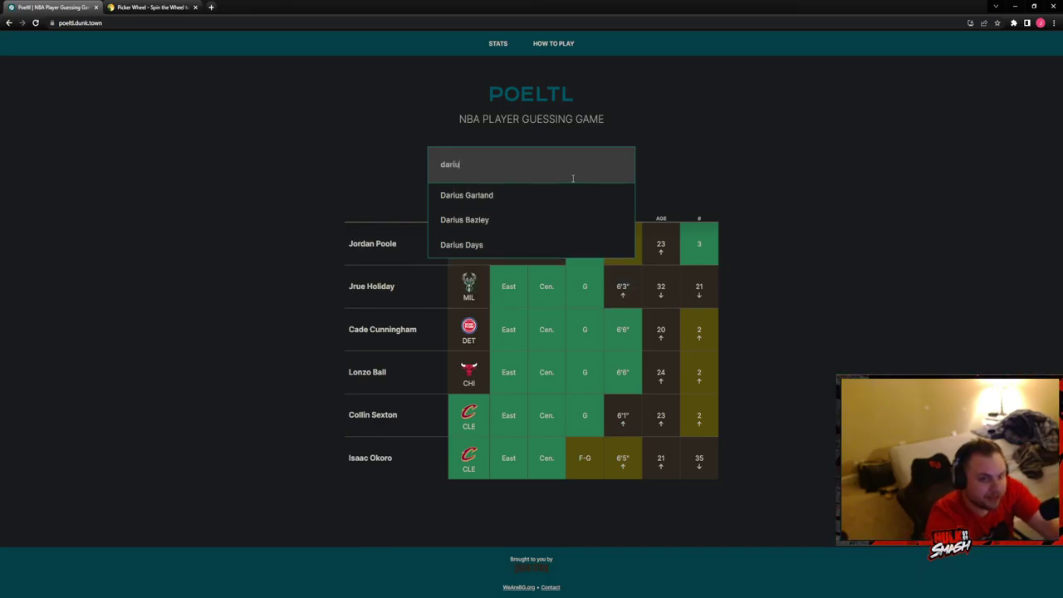
Step: Guess Darius Garland seventh, then view the silhouette twice before the final guess
left_click(558, 193)
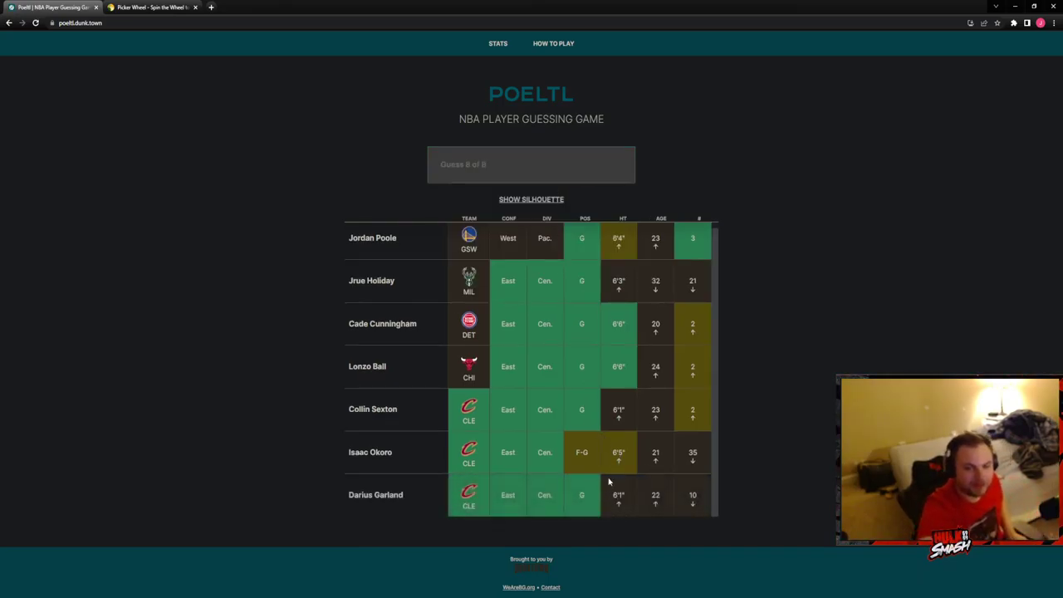
left_click(551, 164)
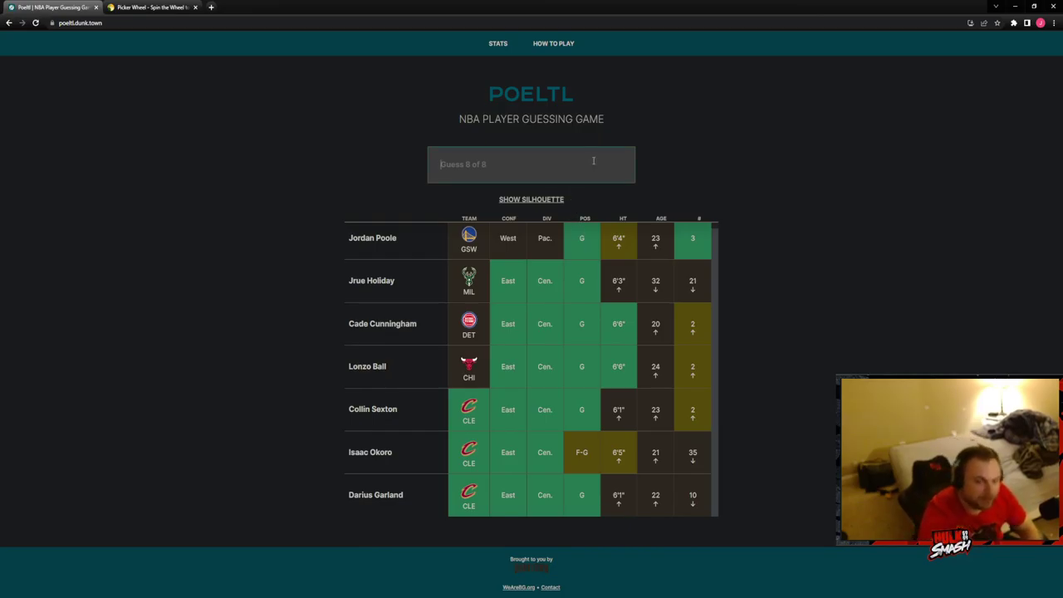
left_click(535, 201)
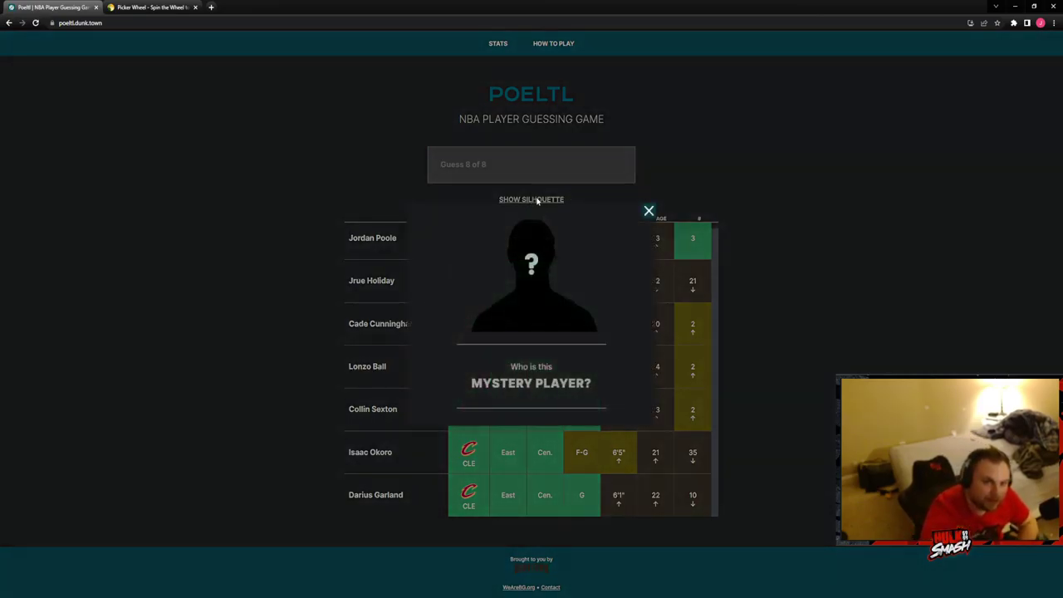
left_click(649, 211)
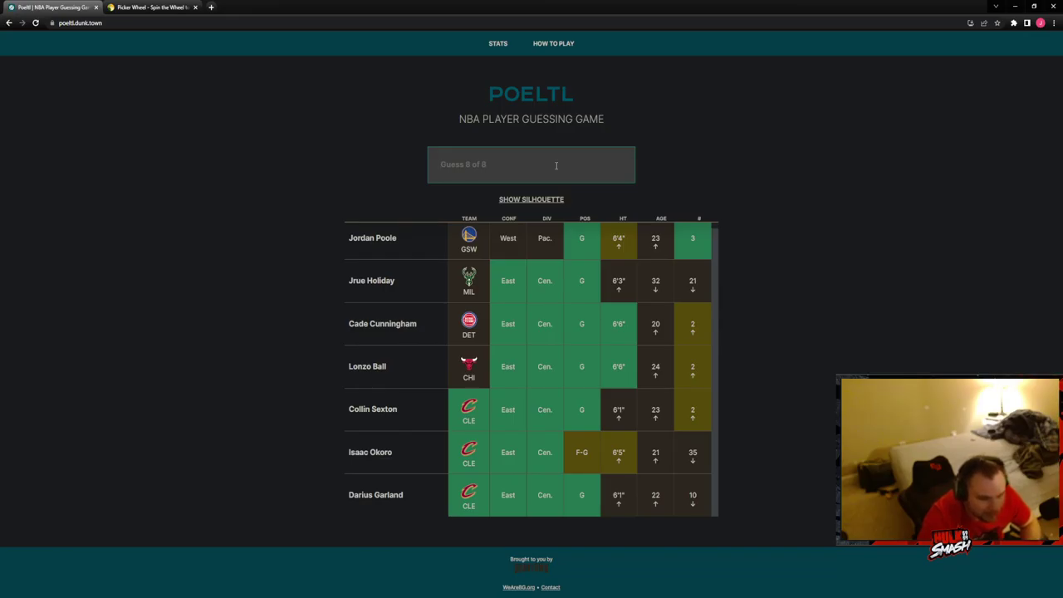
left_click(526, 199)
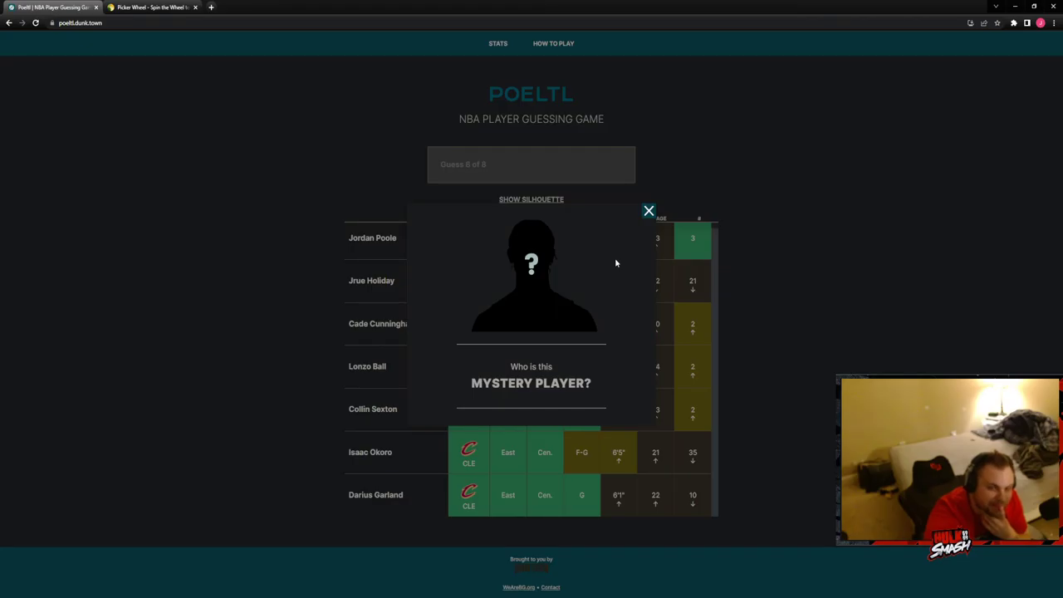
left_click(649, 211)
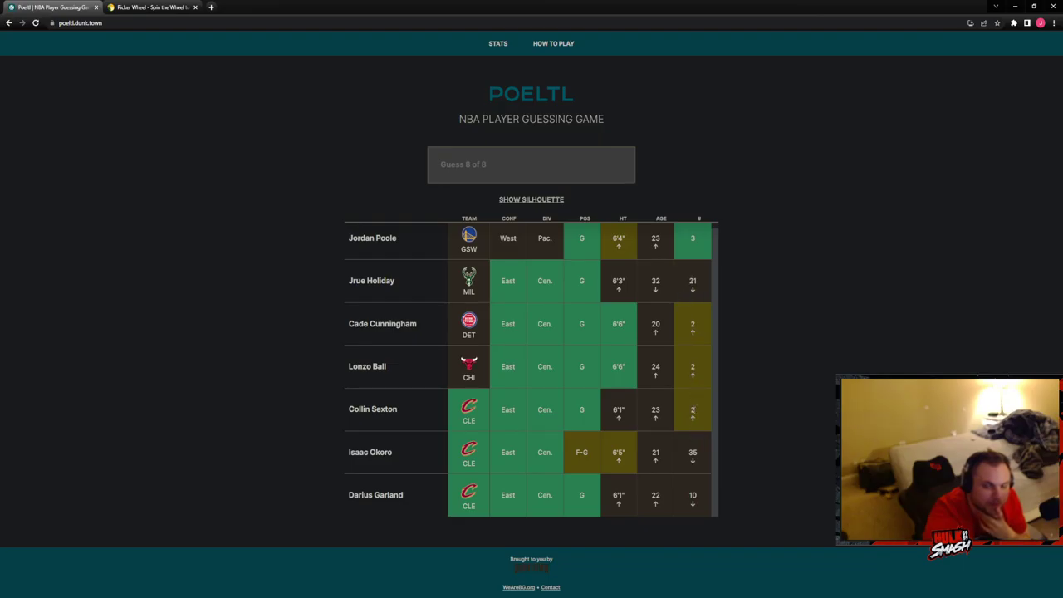
left_click(523, 164)
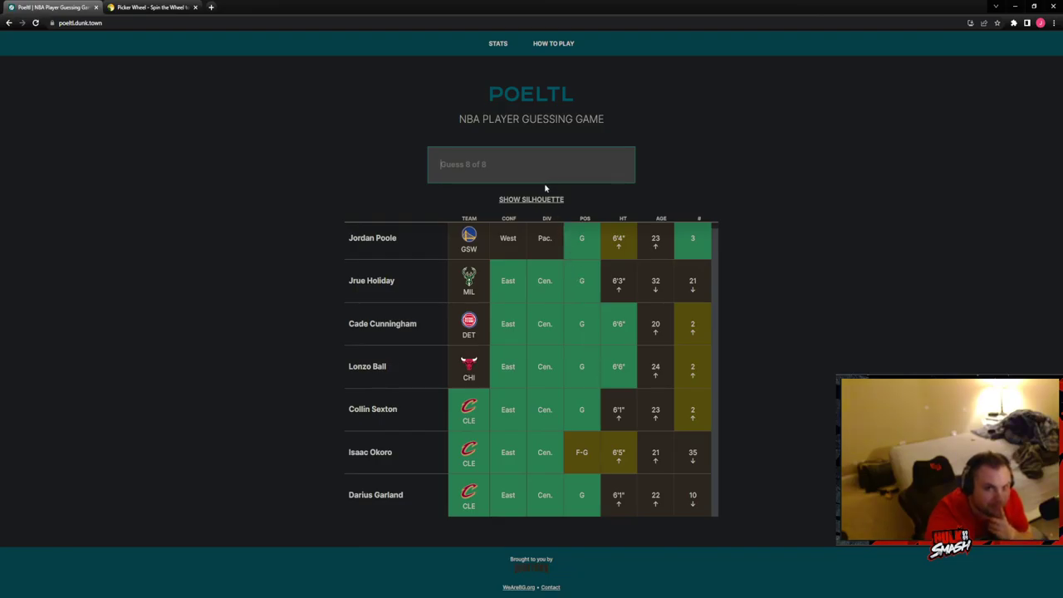
type("d")
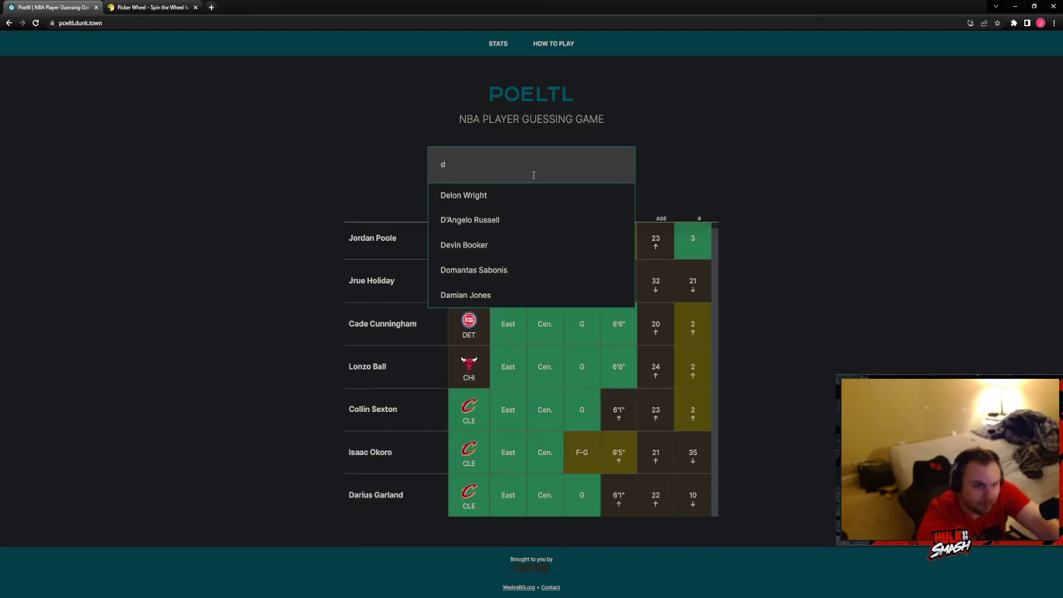
Step: Submit Delon Wright as the final guess and dismiss the game-over popup
left_click(540, 196)
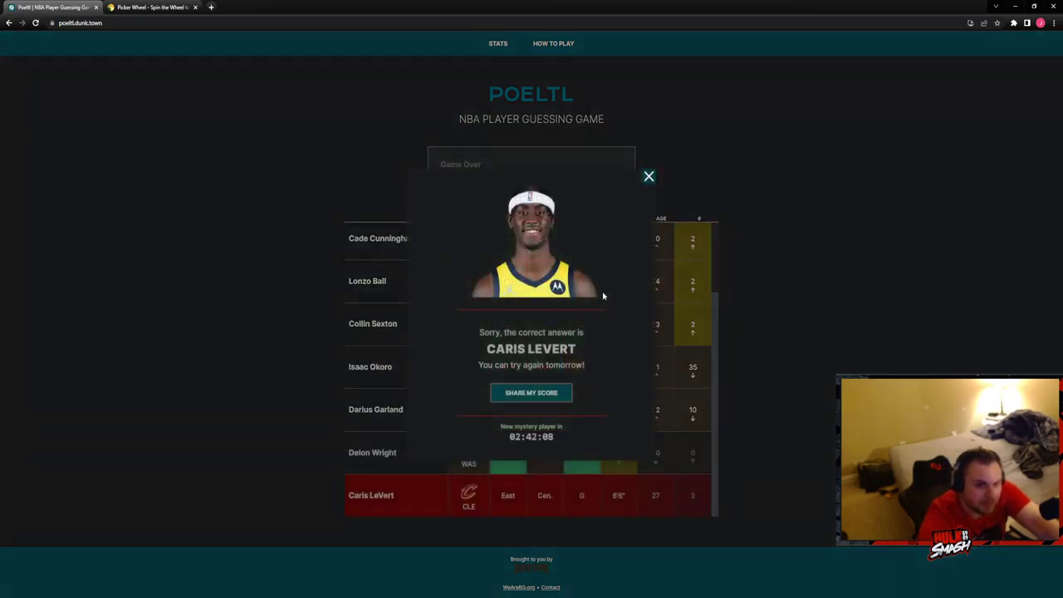
left_click(649, 176)
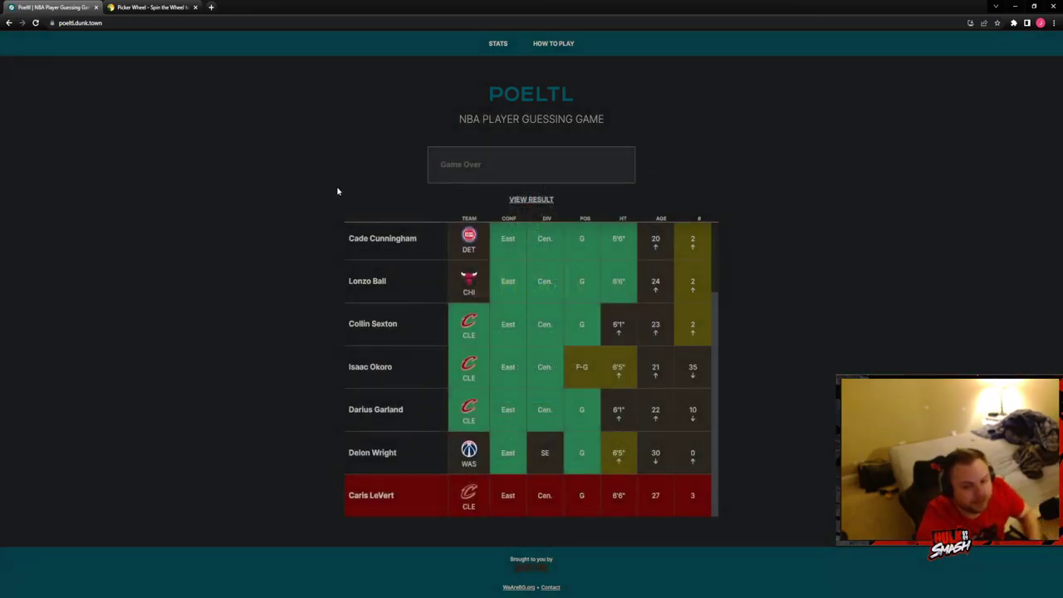